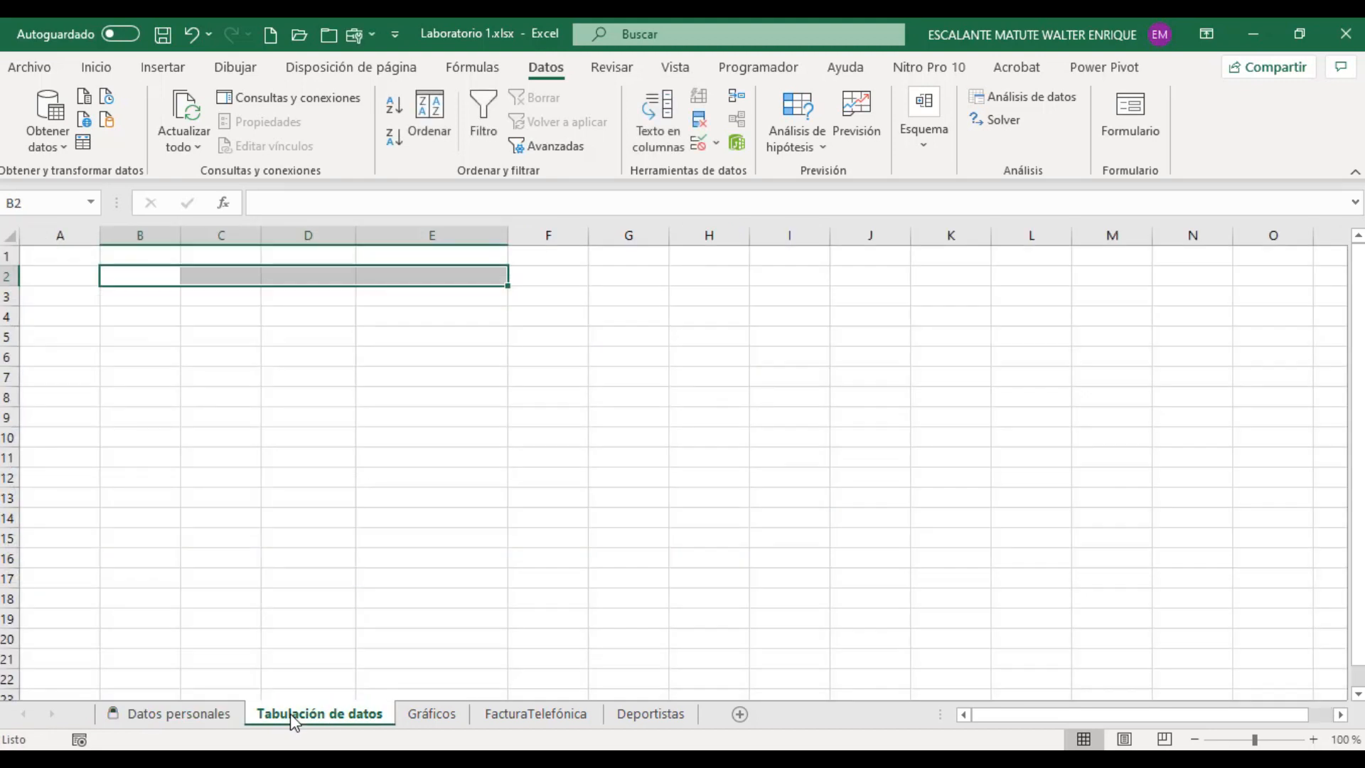
Step: Look over the Gráficos, FacturaTelefónica and Deportistas sheets, and return to cell B2 of Tabulación de datos
left_click(431, 714)
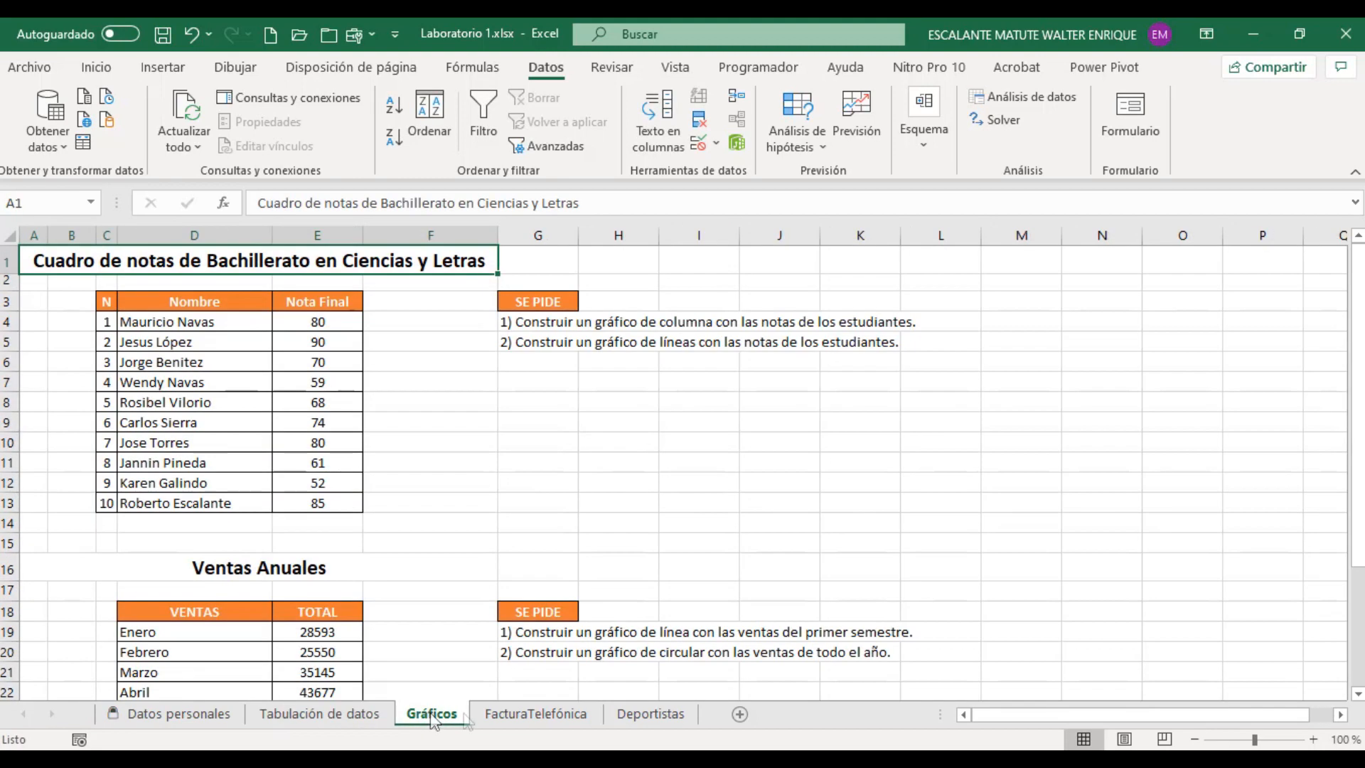
left_click(551, 718)
left_click(637, 719)
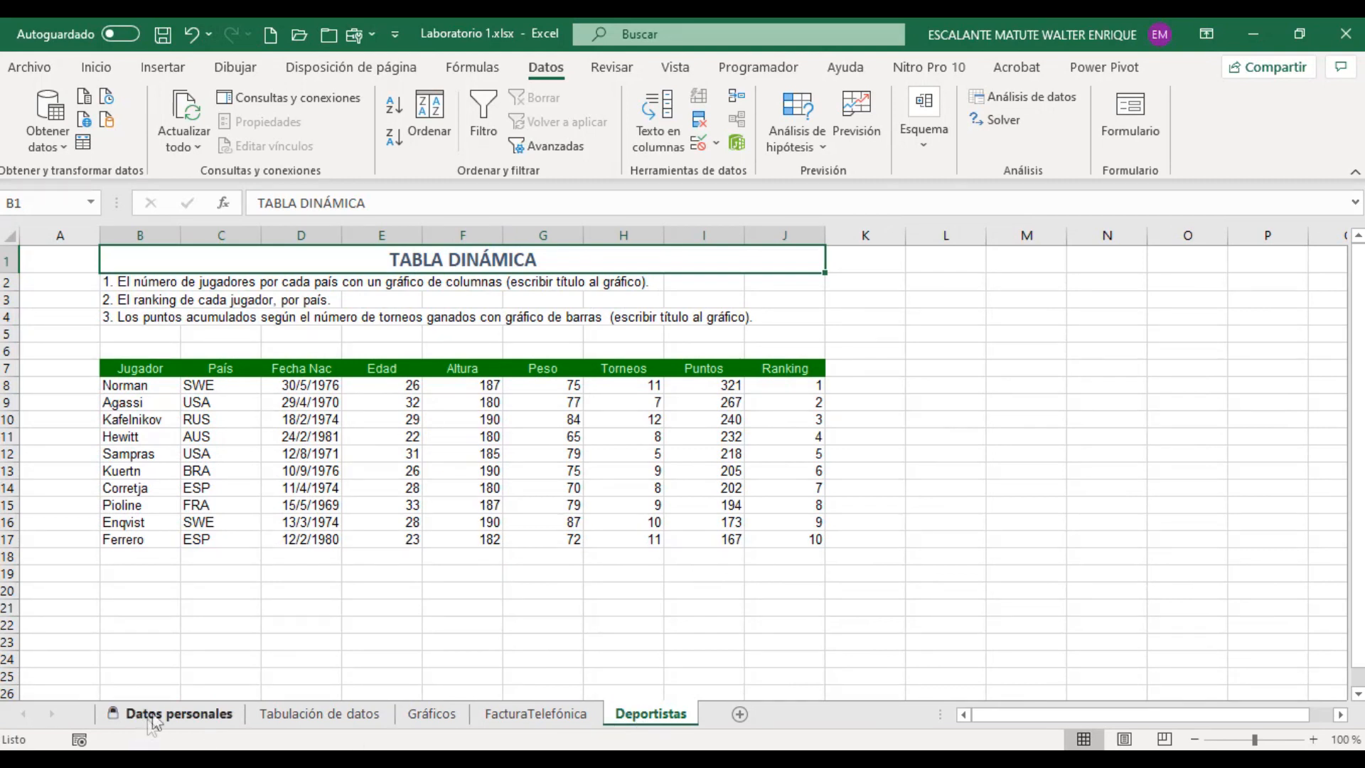
left_click(297, 717)
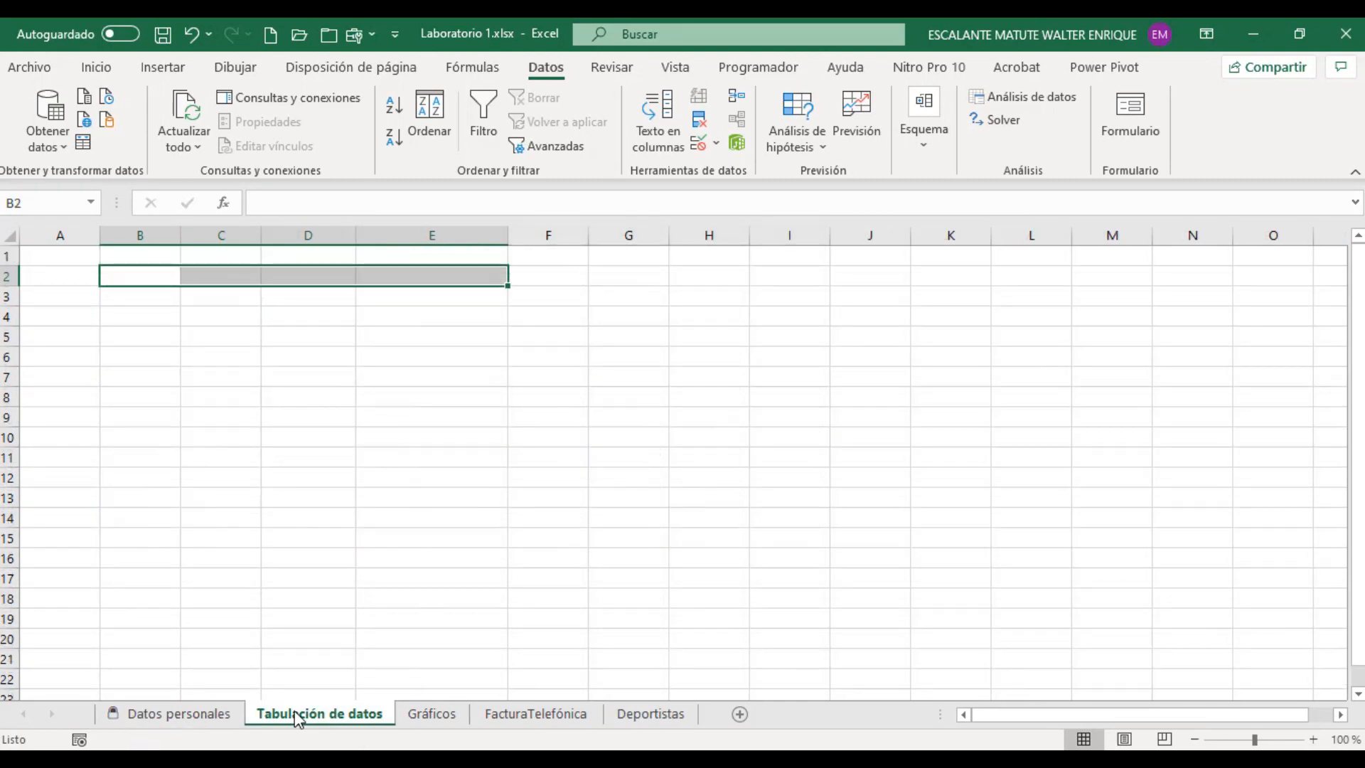
left_click(159, 277)
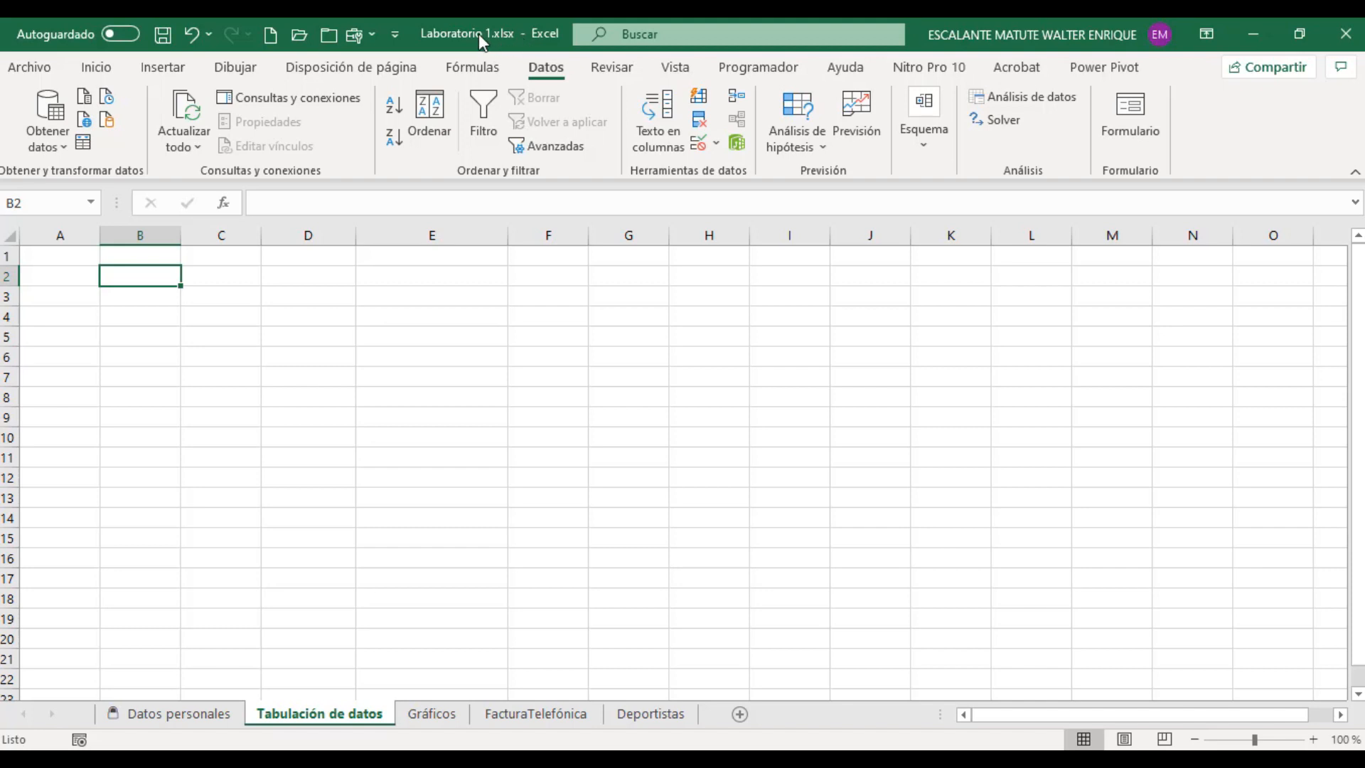
left_click(114, 69)
left_click(163, 67)
left_click(235, 67)
left_click(351, 67)
left_click(466, 69)
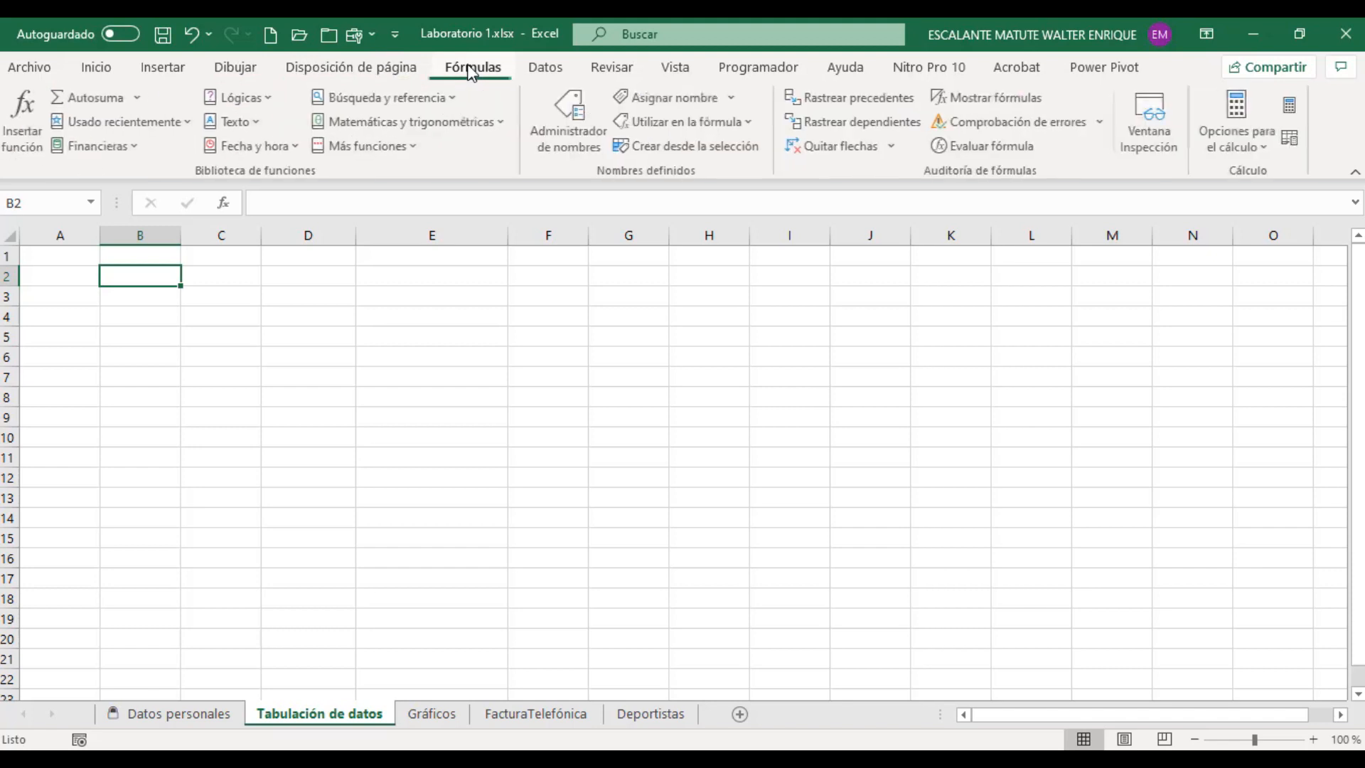
left_click(545, 68)
left_click(605, 70)
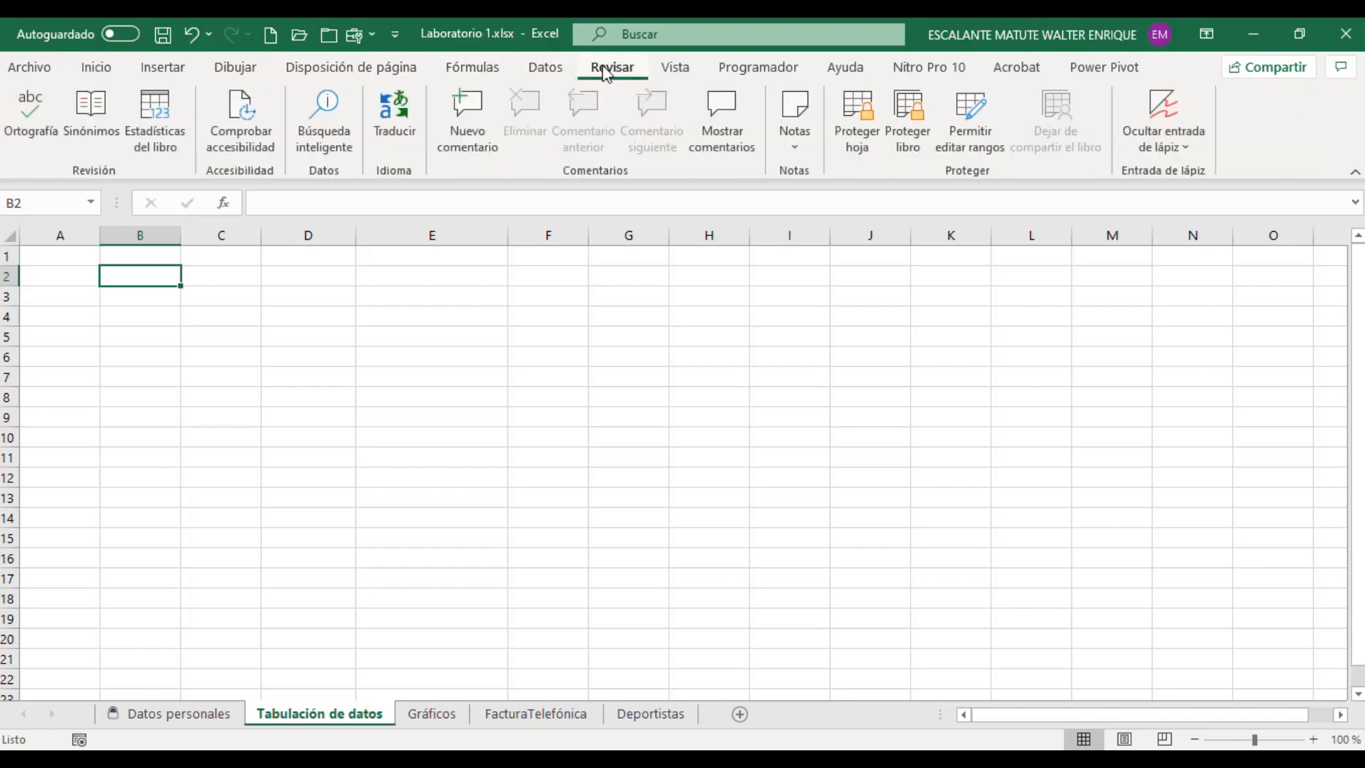
left_click(107, 69)
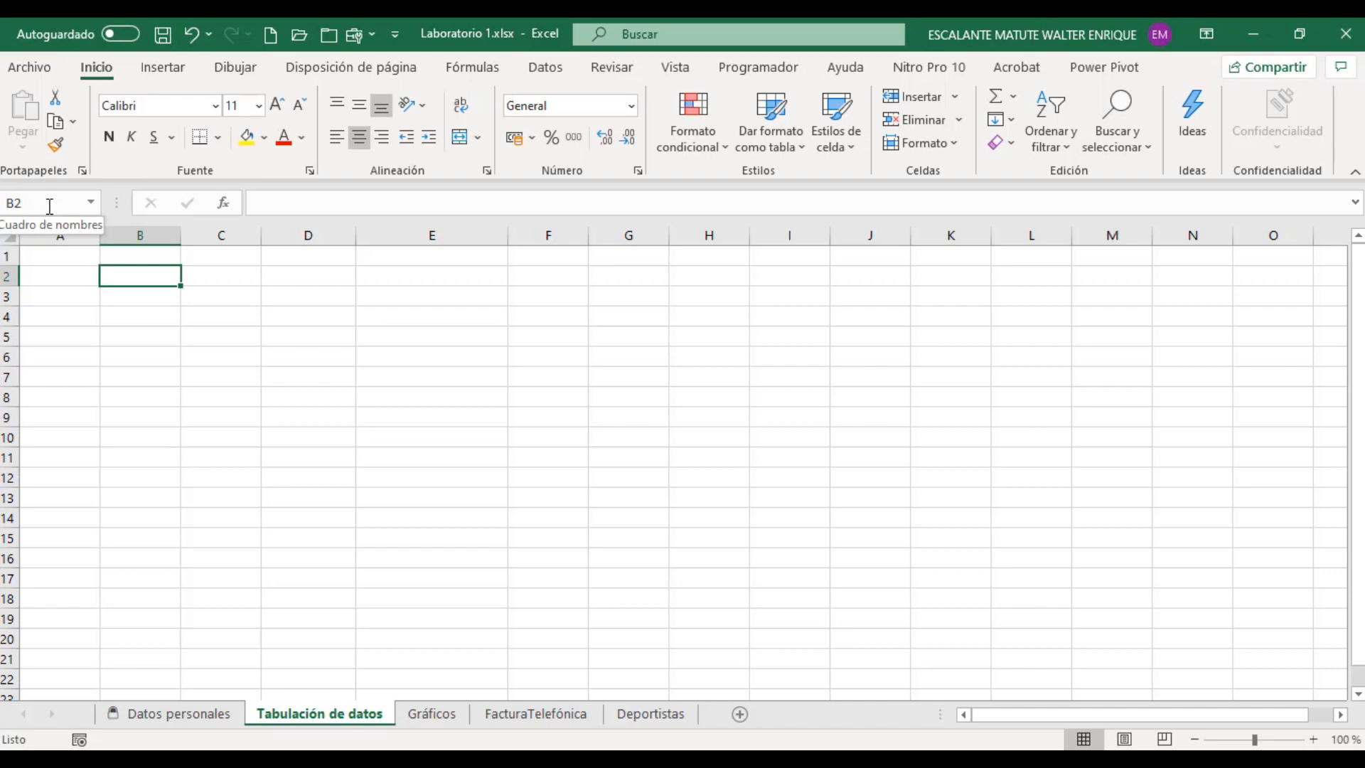
left_click(386, 199)
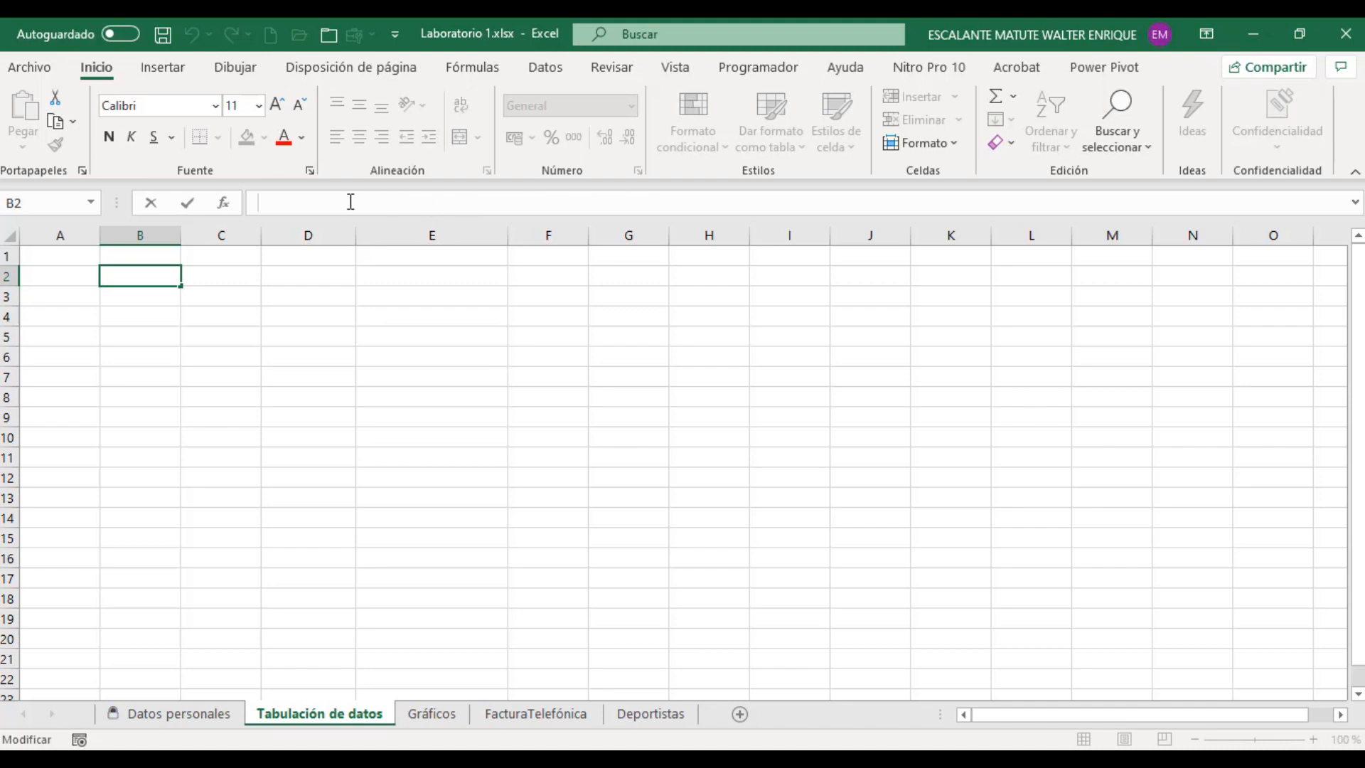
left_click(472, 375)
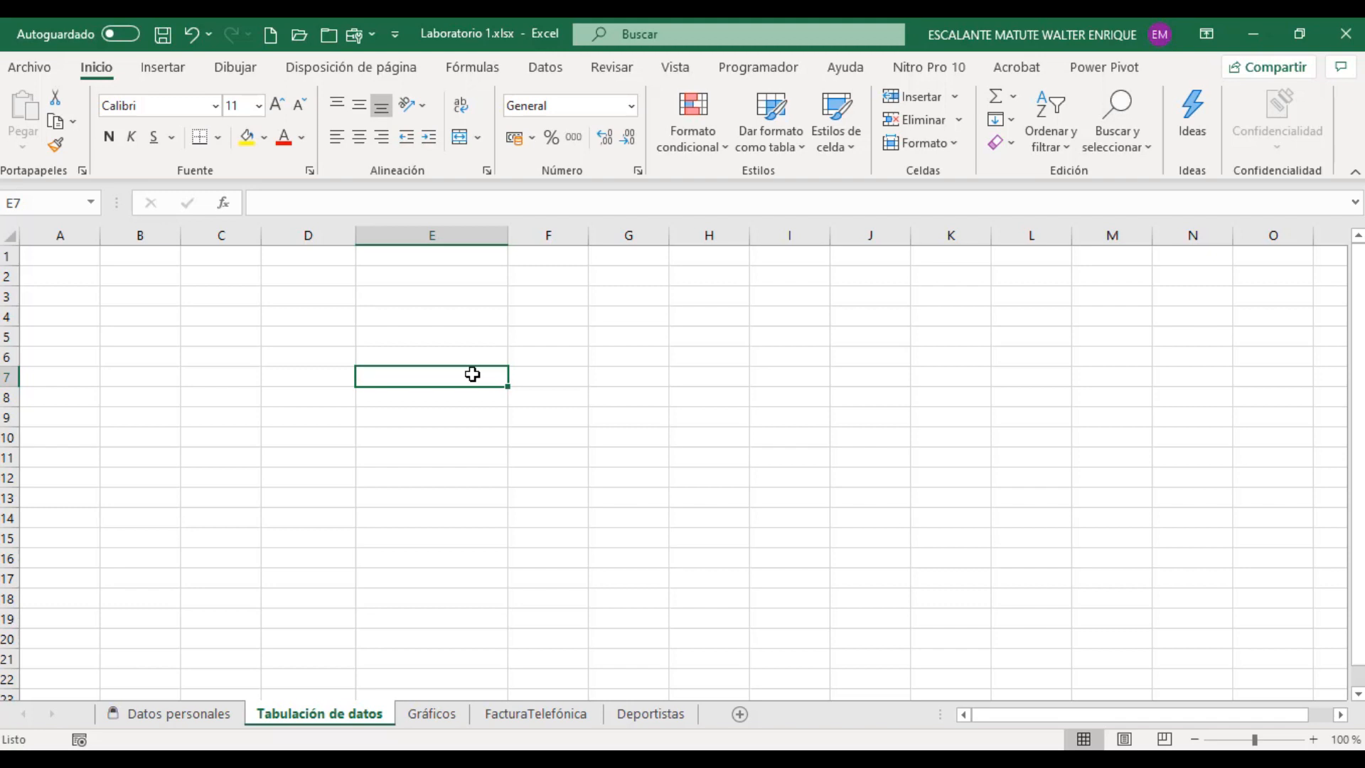
Step: Select column E together with row 6 to examine the cell where they intersect, and clear the selection
left_click(417, 231)
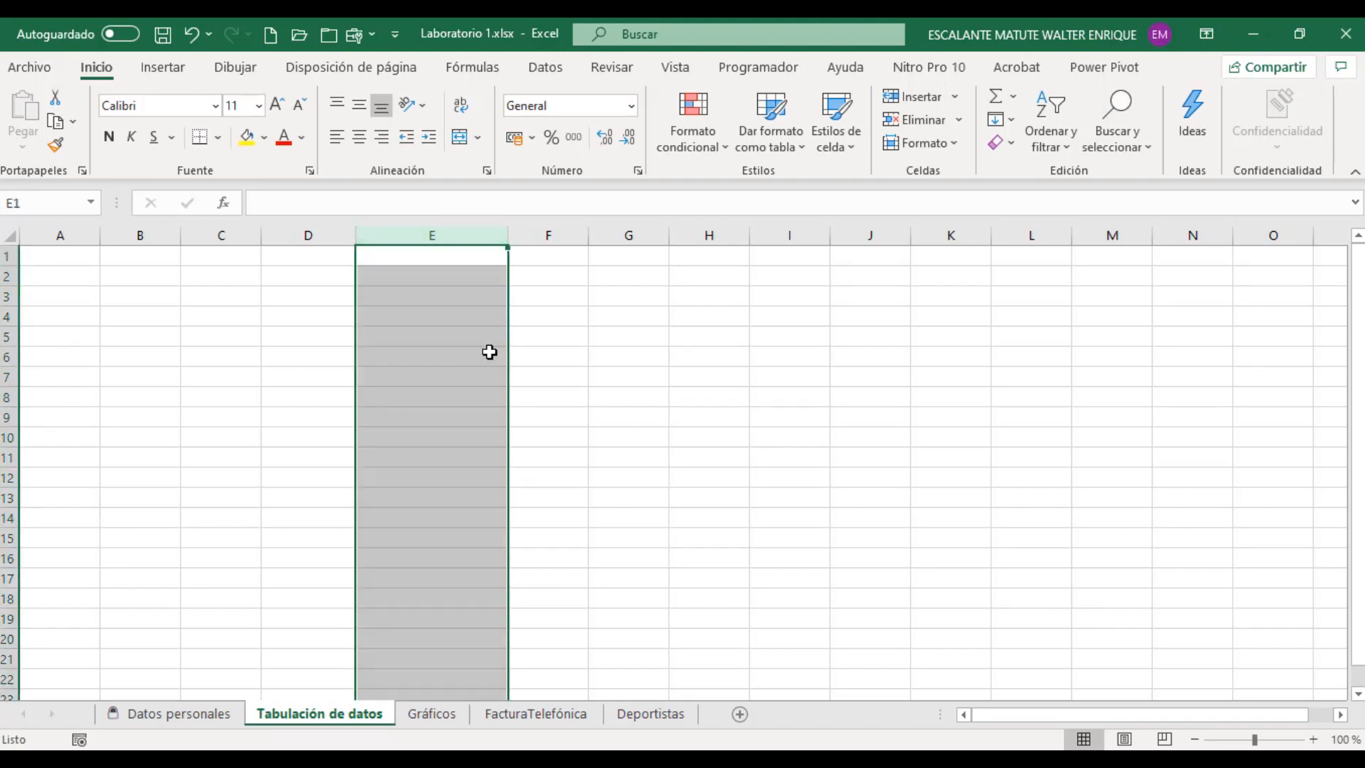
left_click(4, 355, "ctrl")
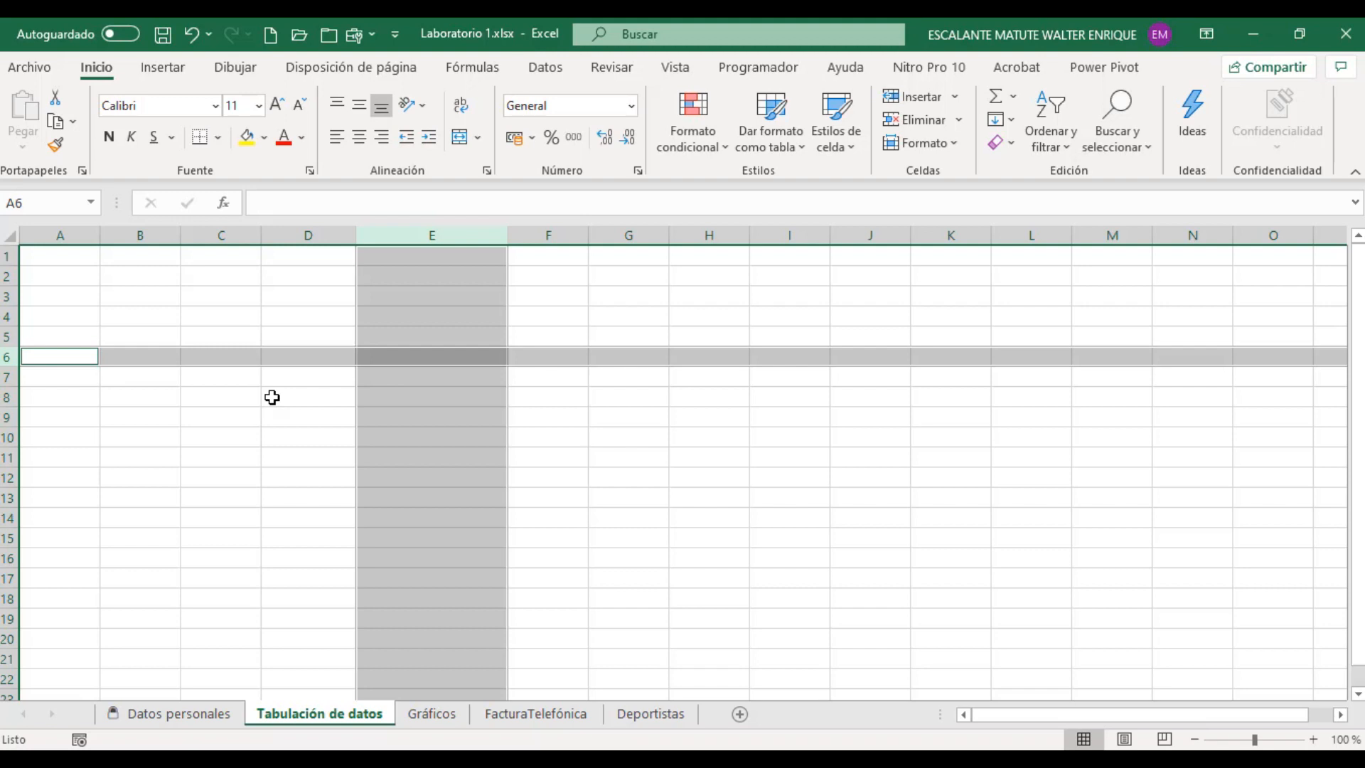
left_click(452, 326)
left_click(319, 322)
left_click(407, 323)
left_click(551, 350)
left_click(362, 397)
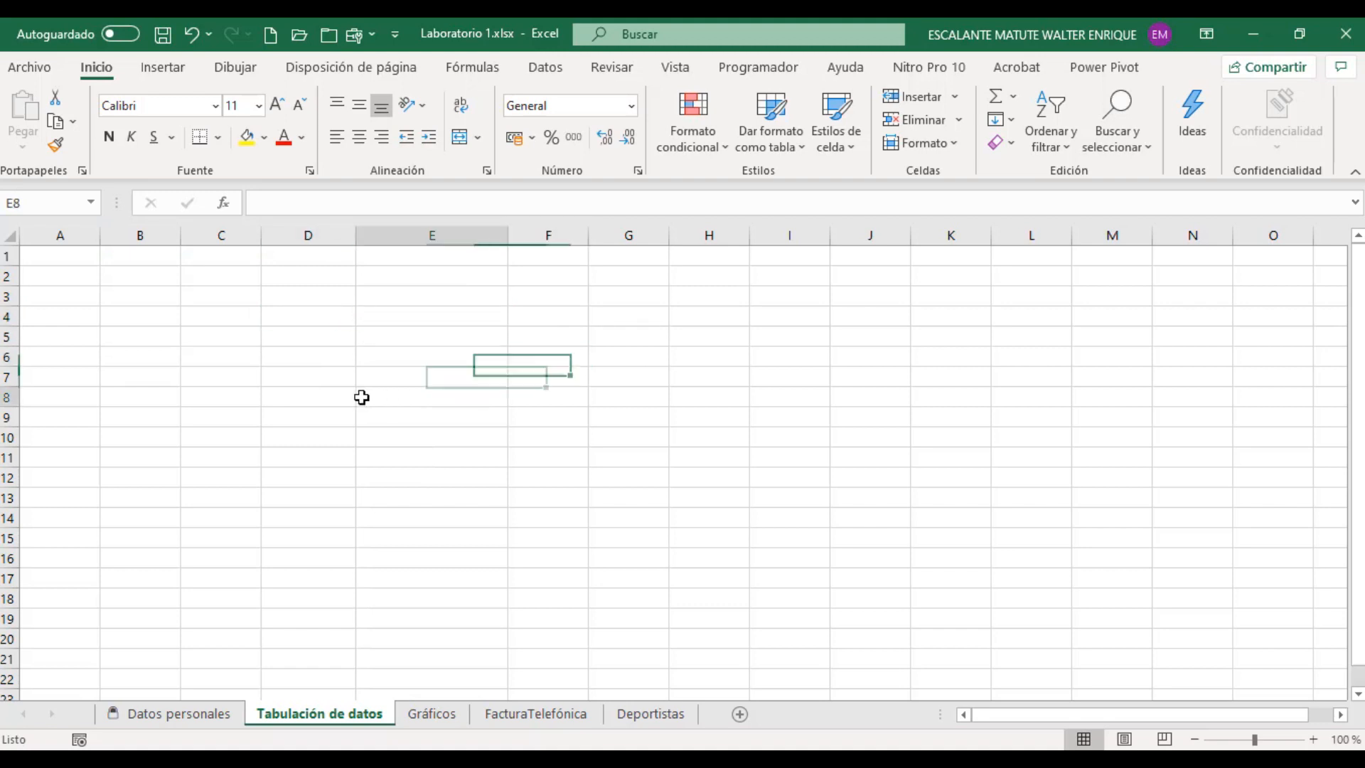
left_click(217, 389)
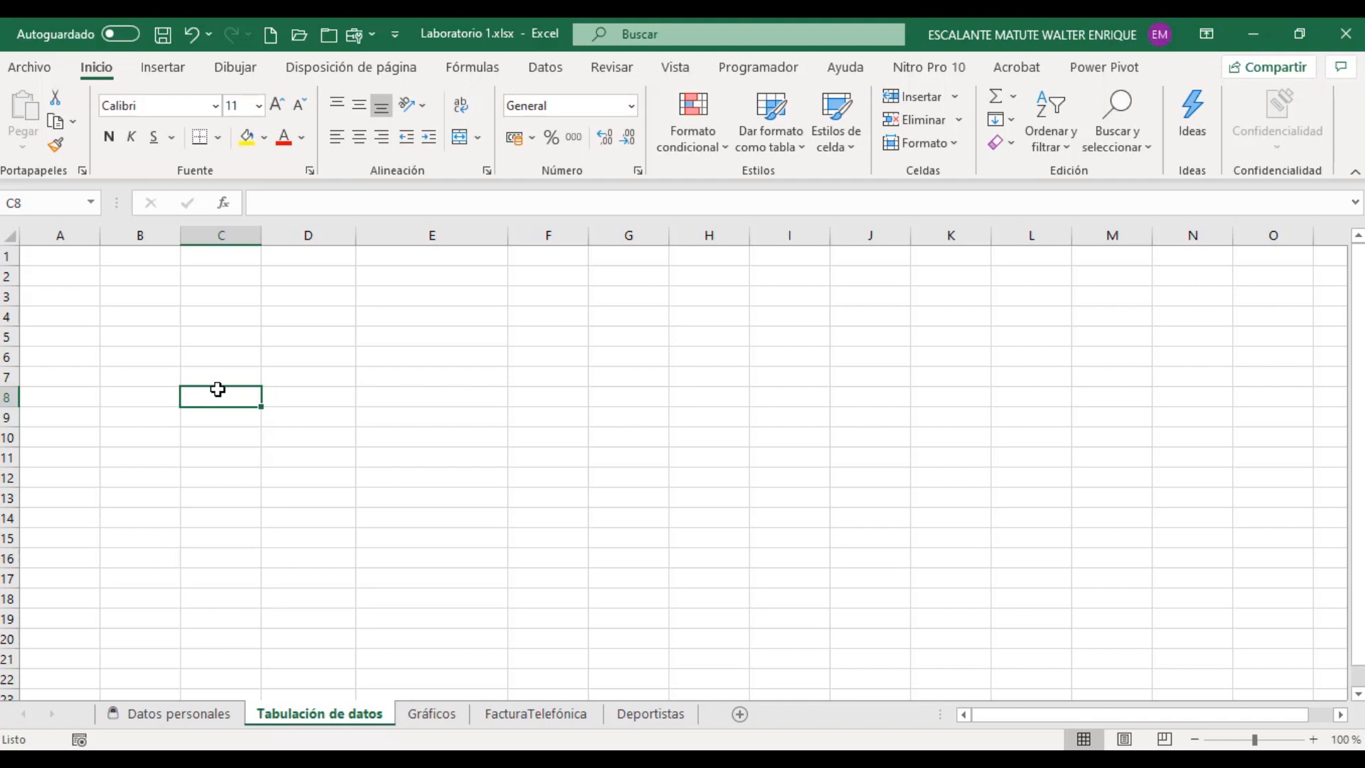
left_click(305, 331)
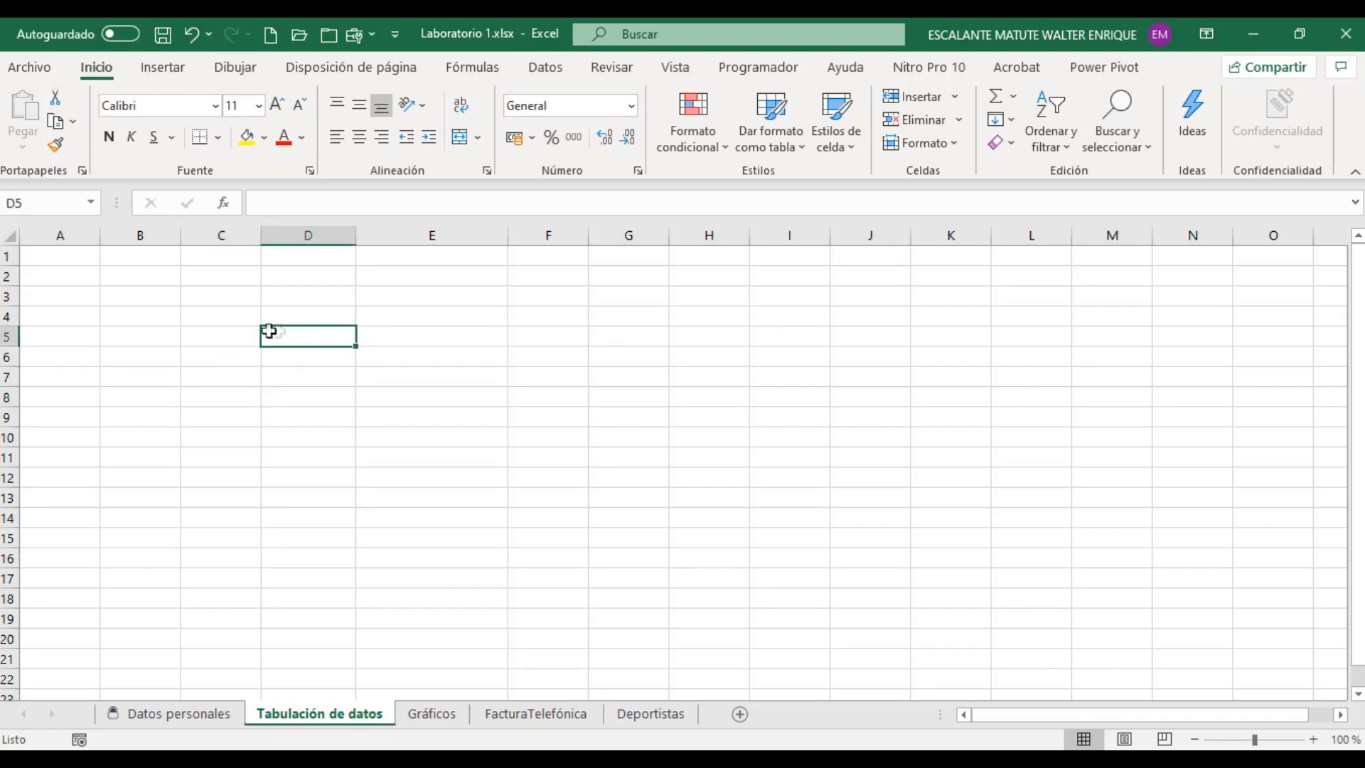
key("Left")
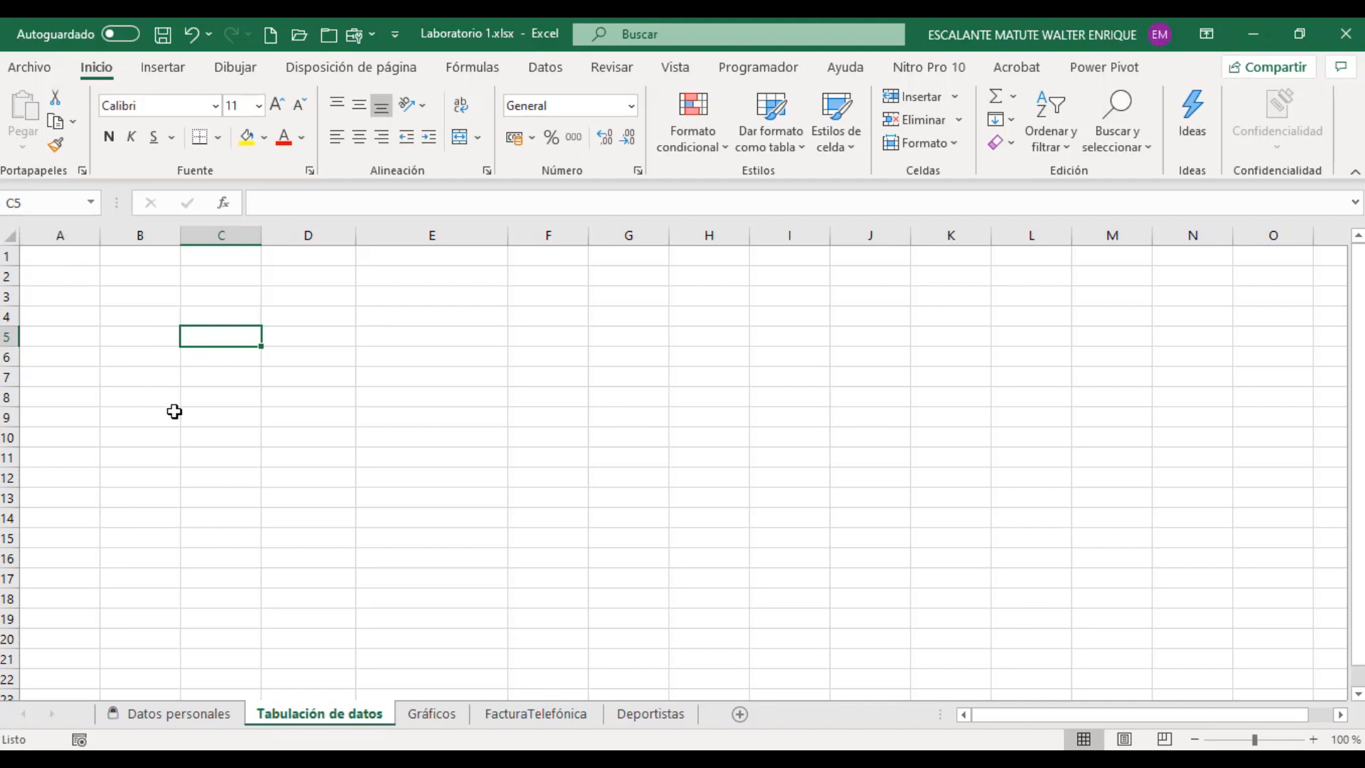
left_click(540, 293)
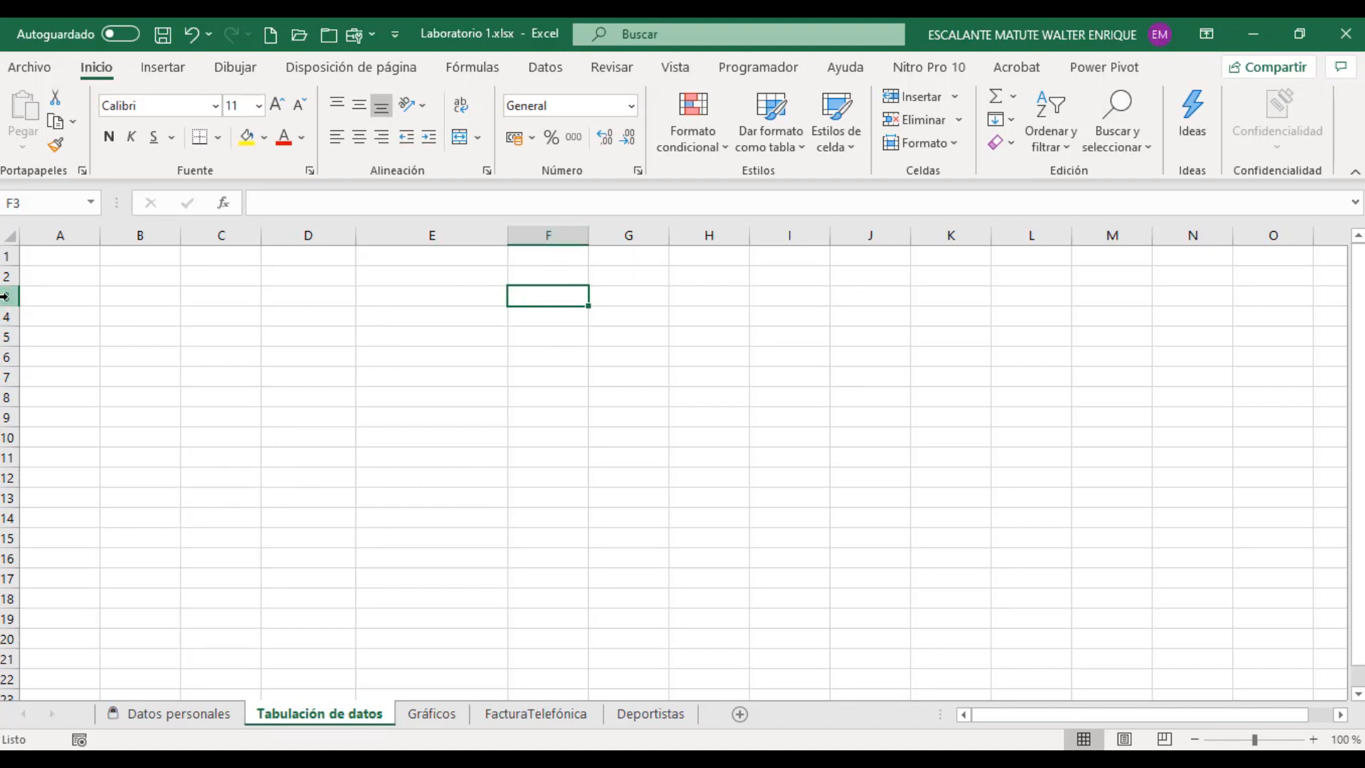
left_click(321, 321)
left_click(275, 391)
left_click(561, 397)
left_click(155, 376)
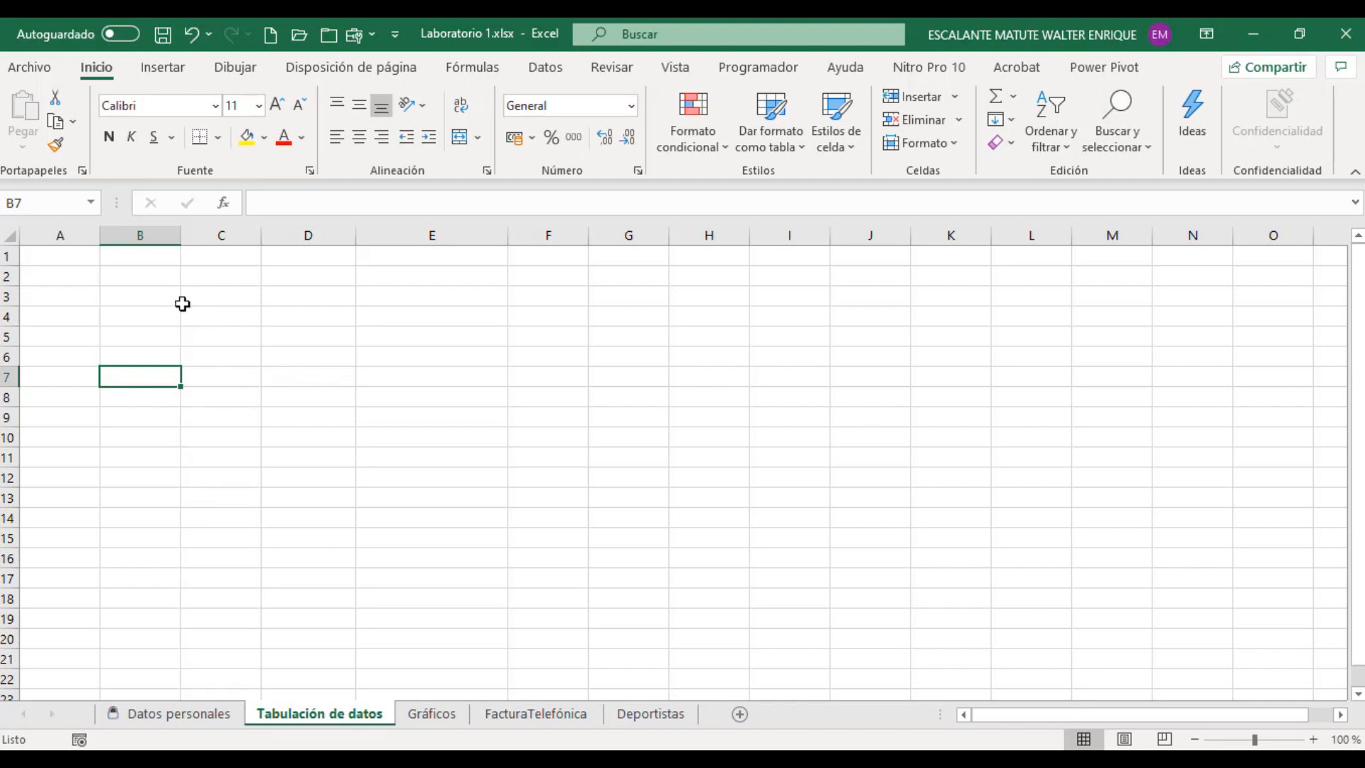
Step: Enter the headings EDAD, GENERO and ESTADO CIVIL in cells B2, C2 and D2
left_click(149, 281)
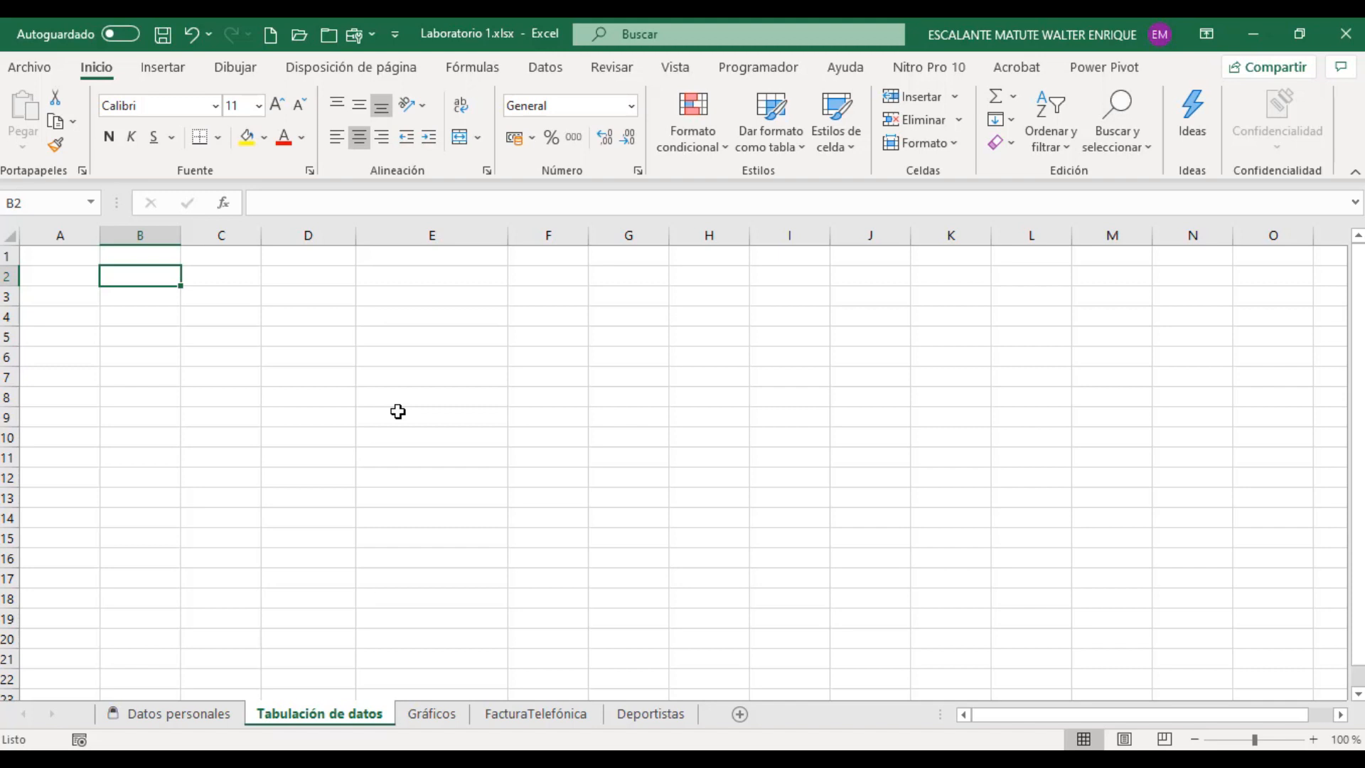
type("EDAD")
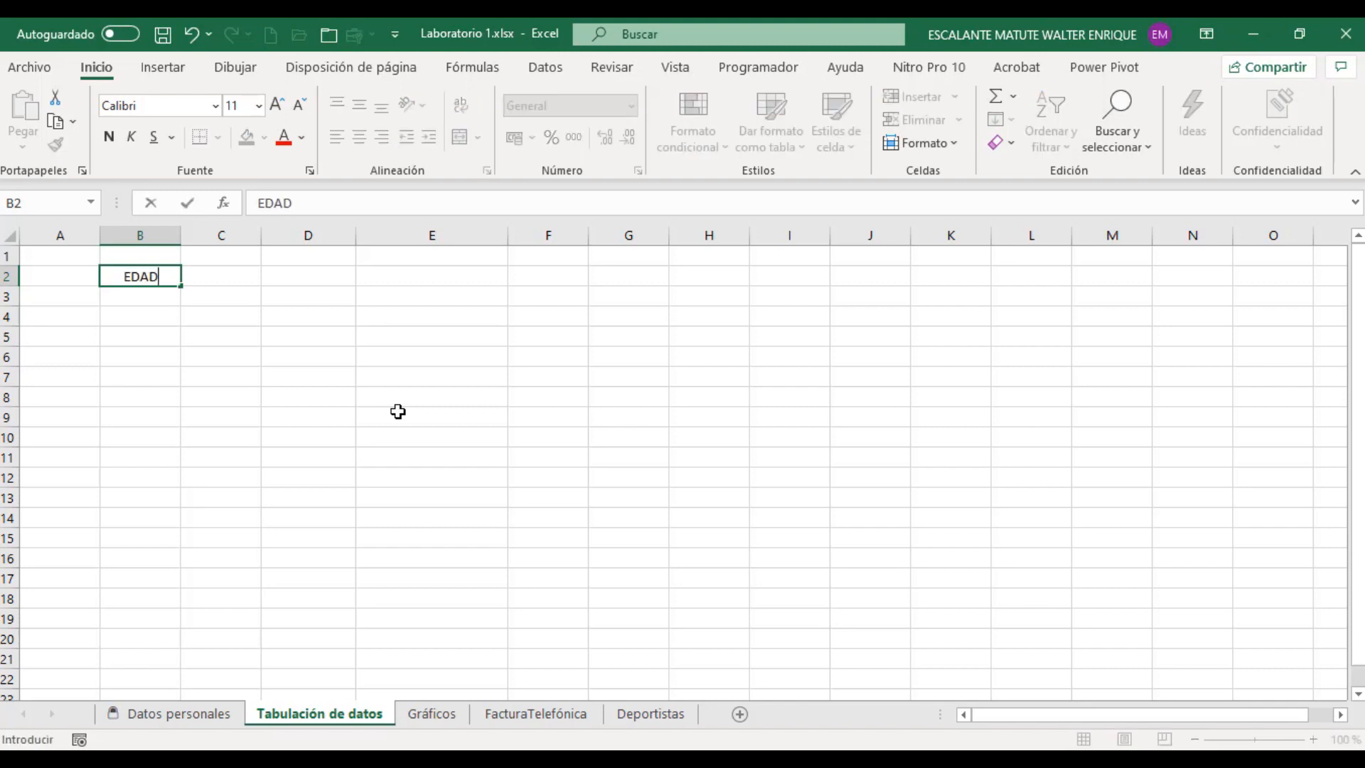
key("Tab")
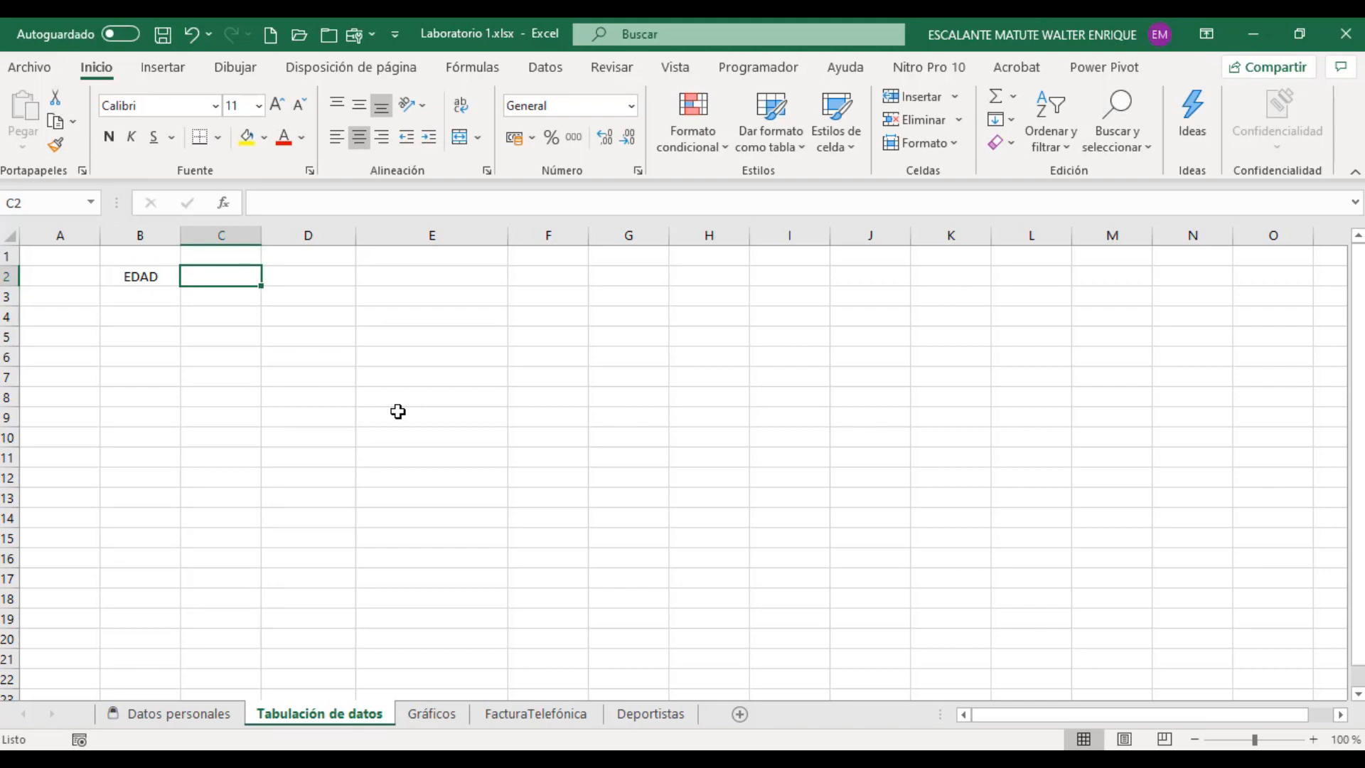
type("GENERO")
key("Tab")
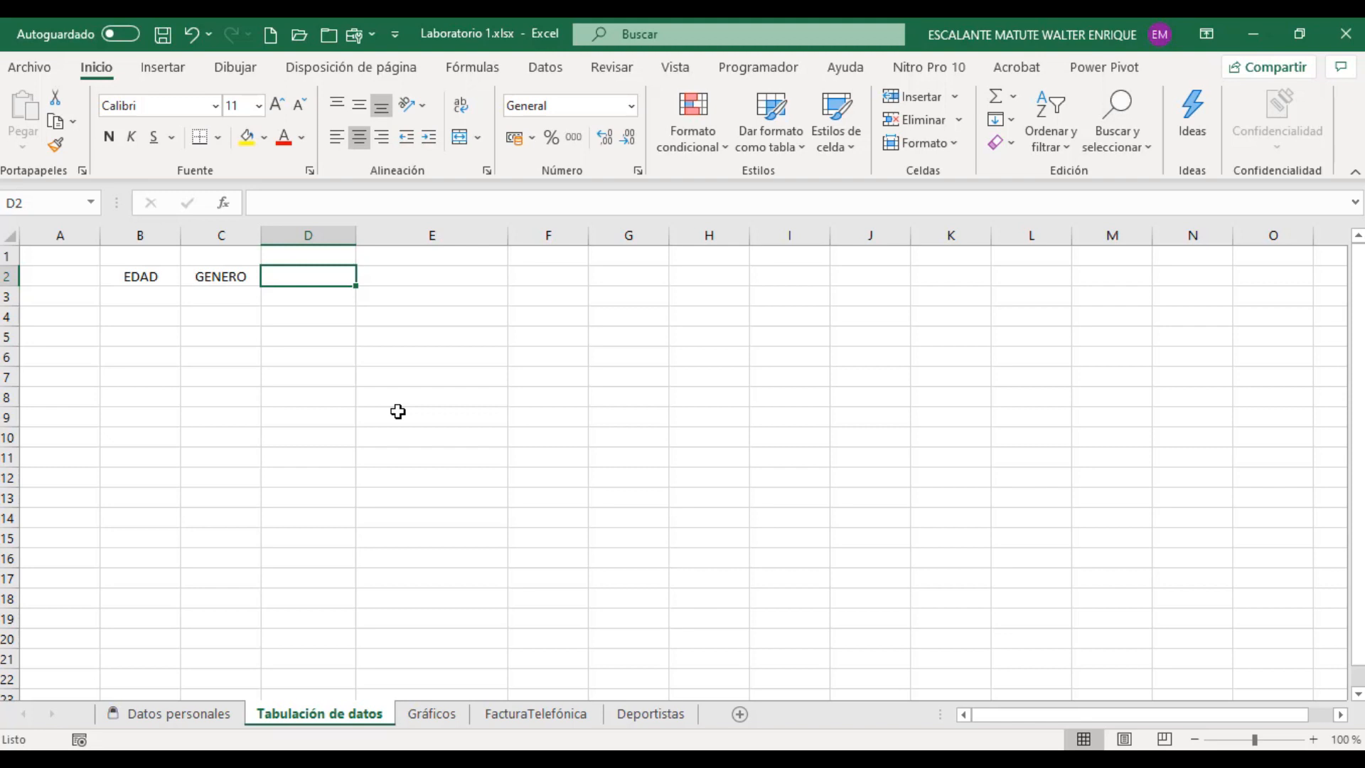
type("ESTADO CIVIL")
key("Tab")
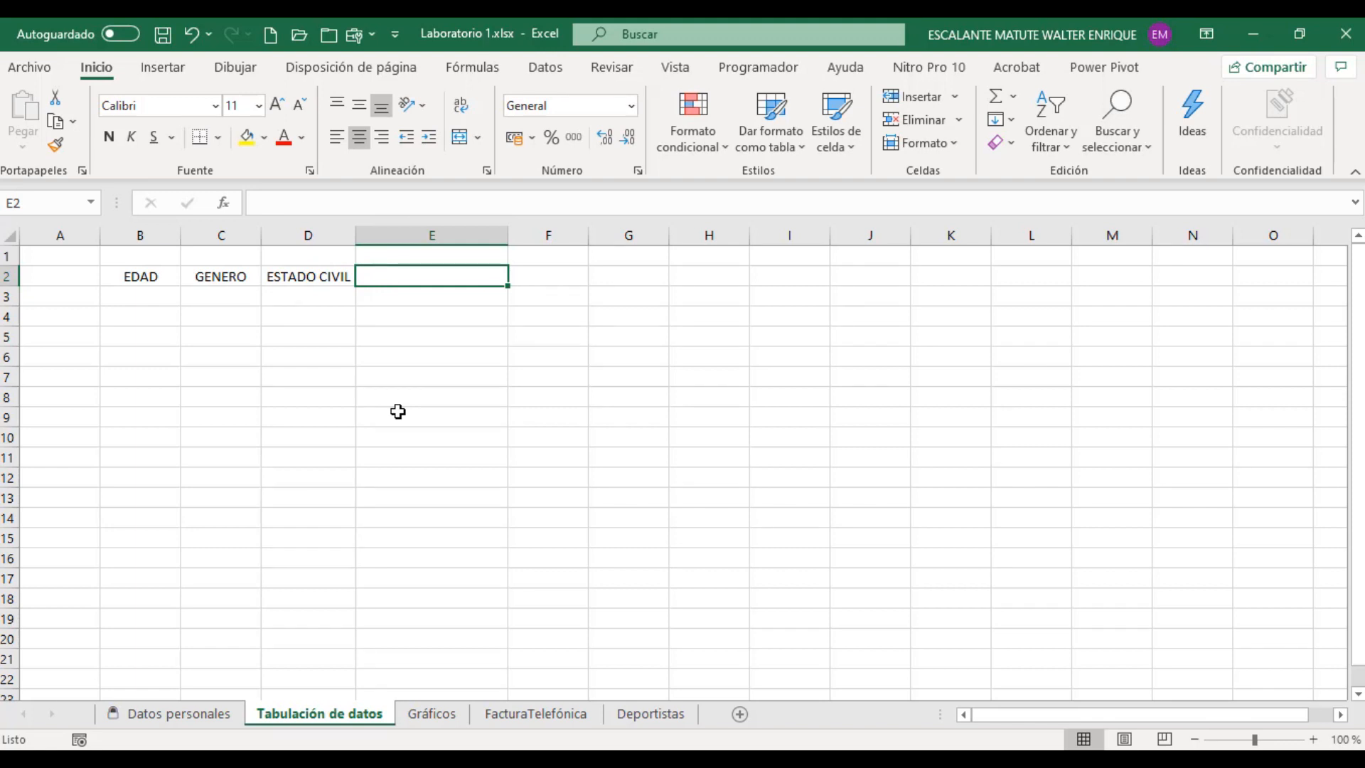
Step: Enter the headings CLASE MATRICULADA in cell E2 and ESTATURA in cell F2
type("CLASE")
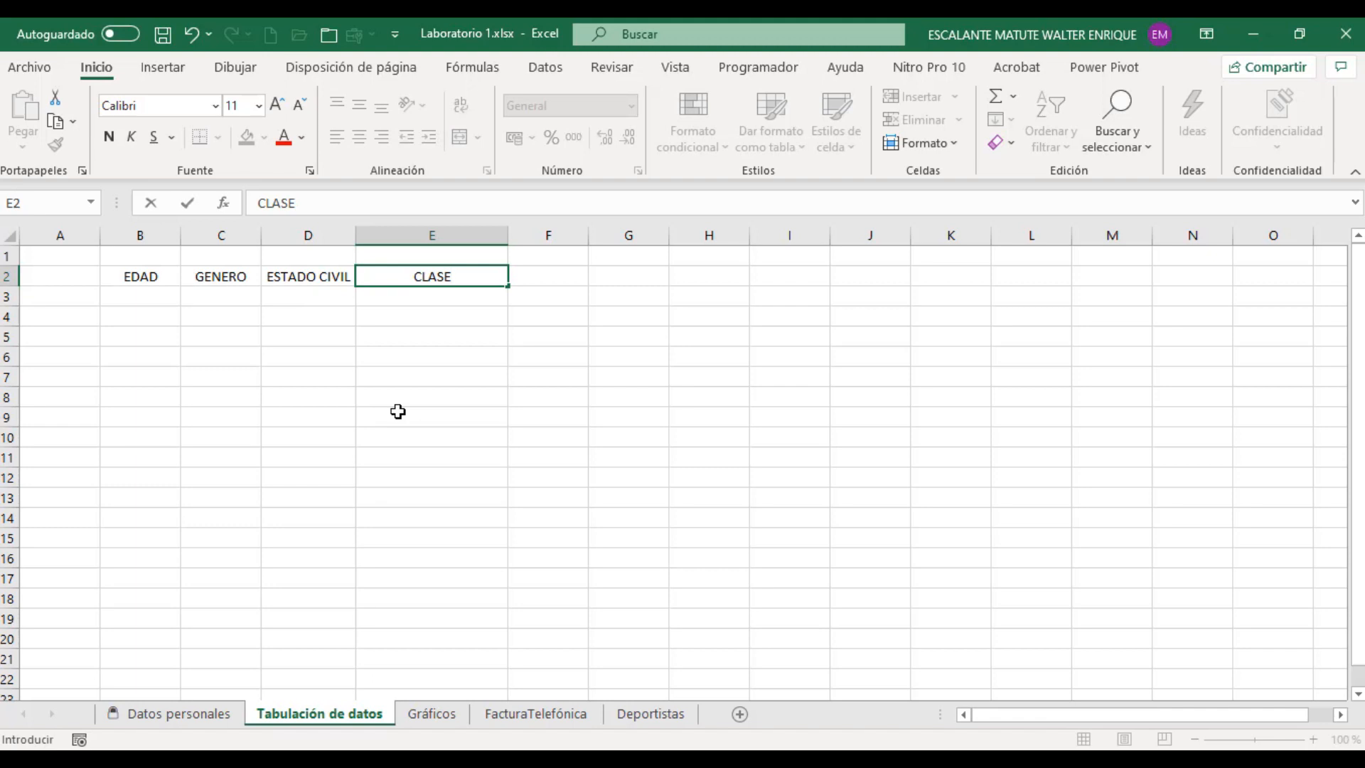
type(" MATRICULADA")
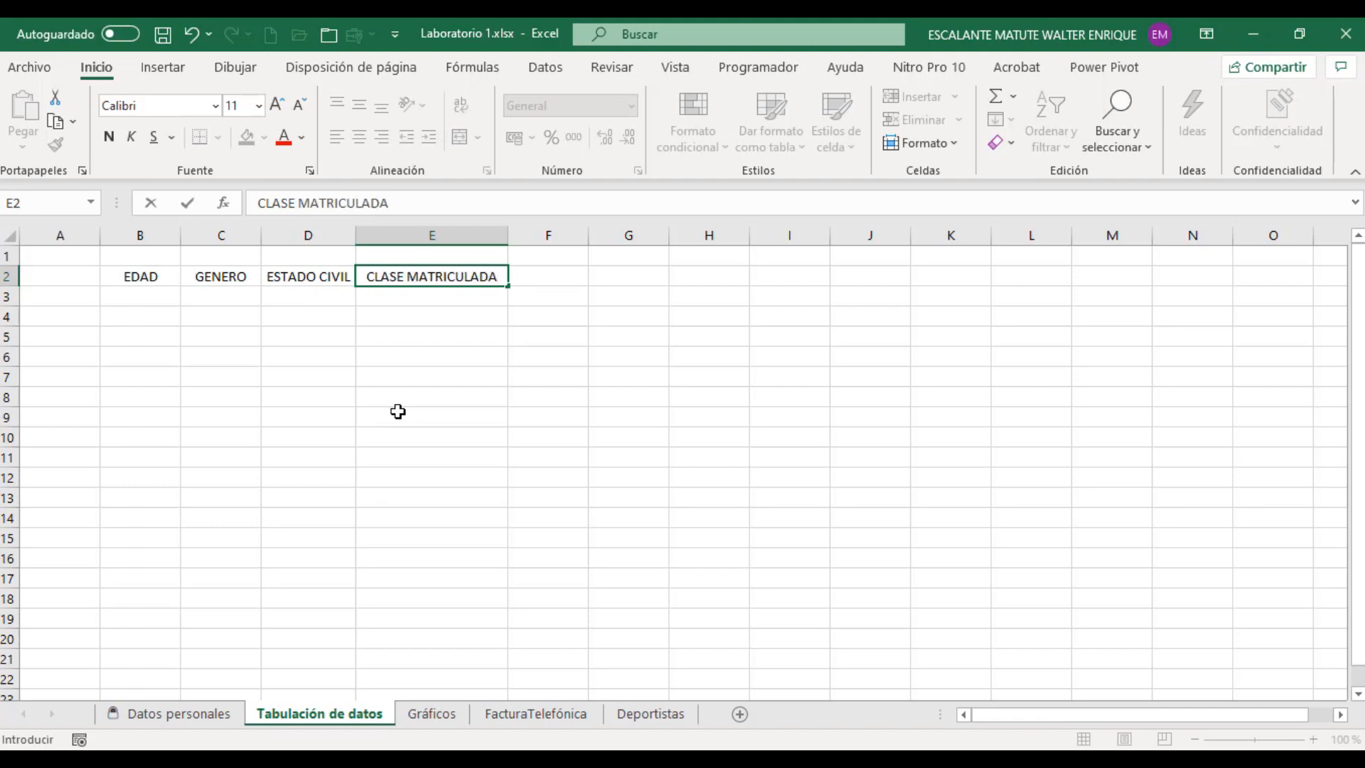
key("Tab")
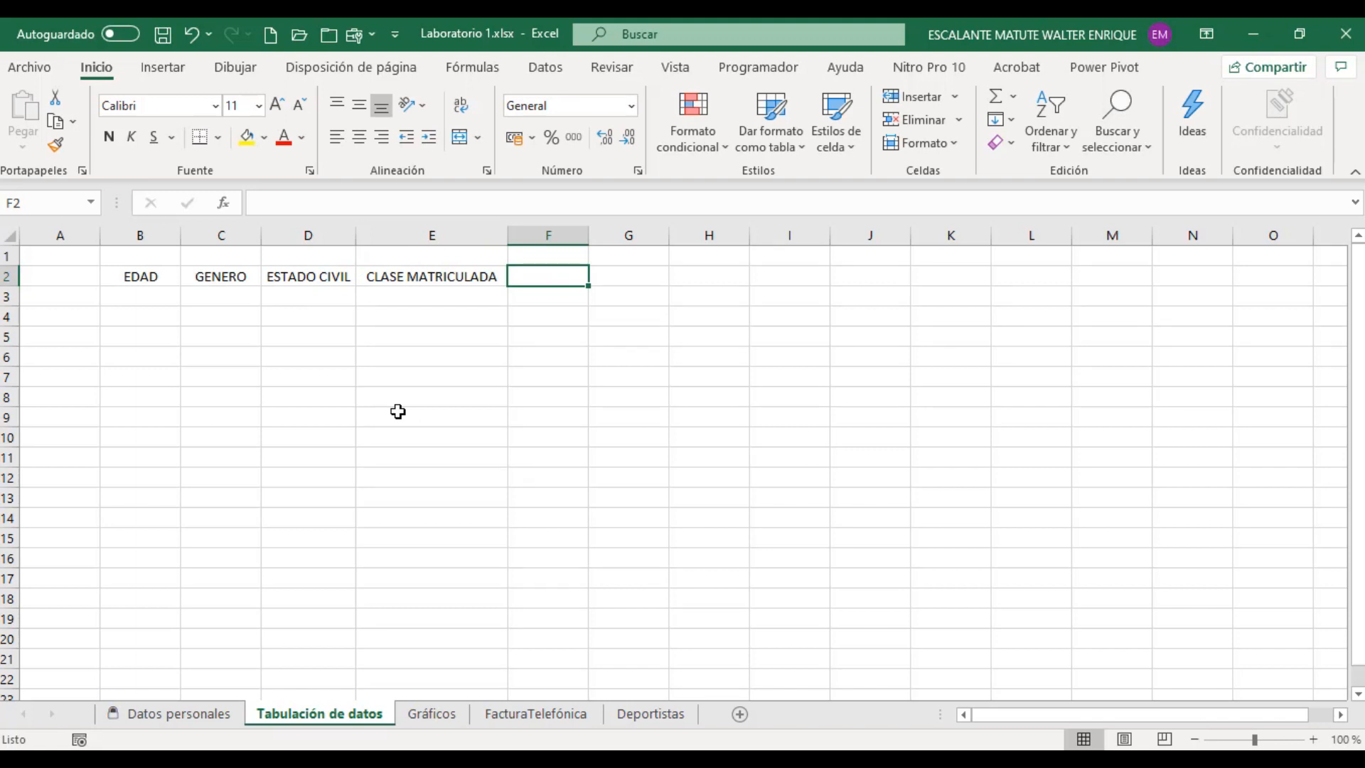
type("ESTAT")
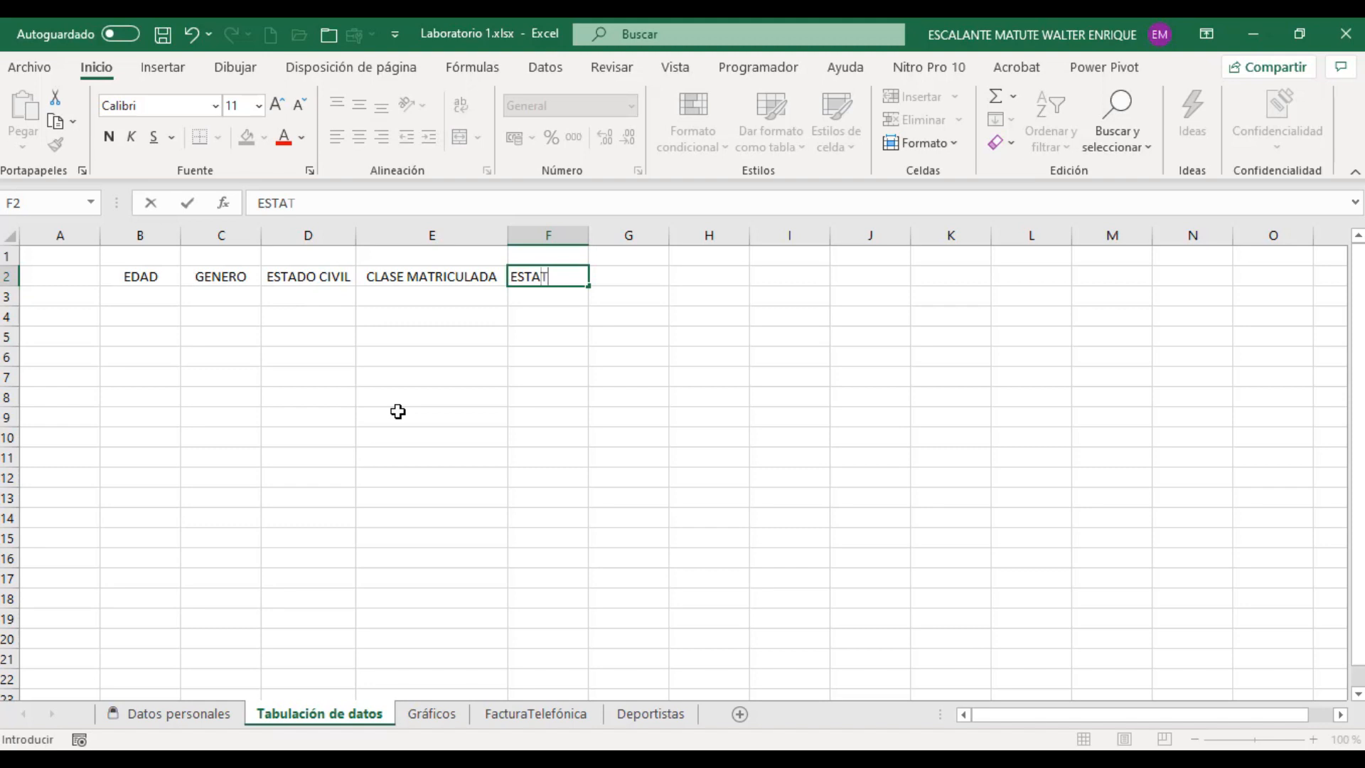
type("URA")
left_click(427, 412)
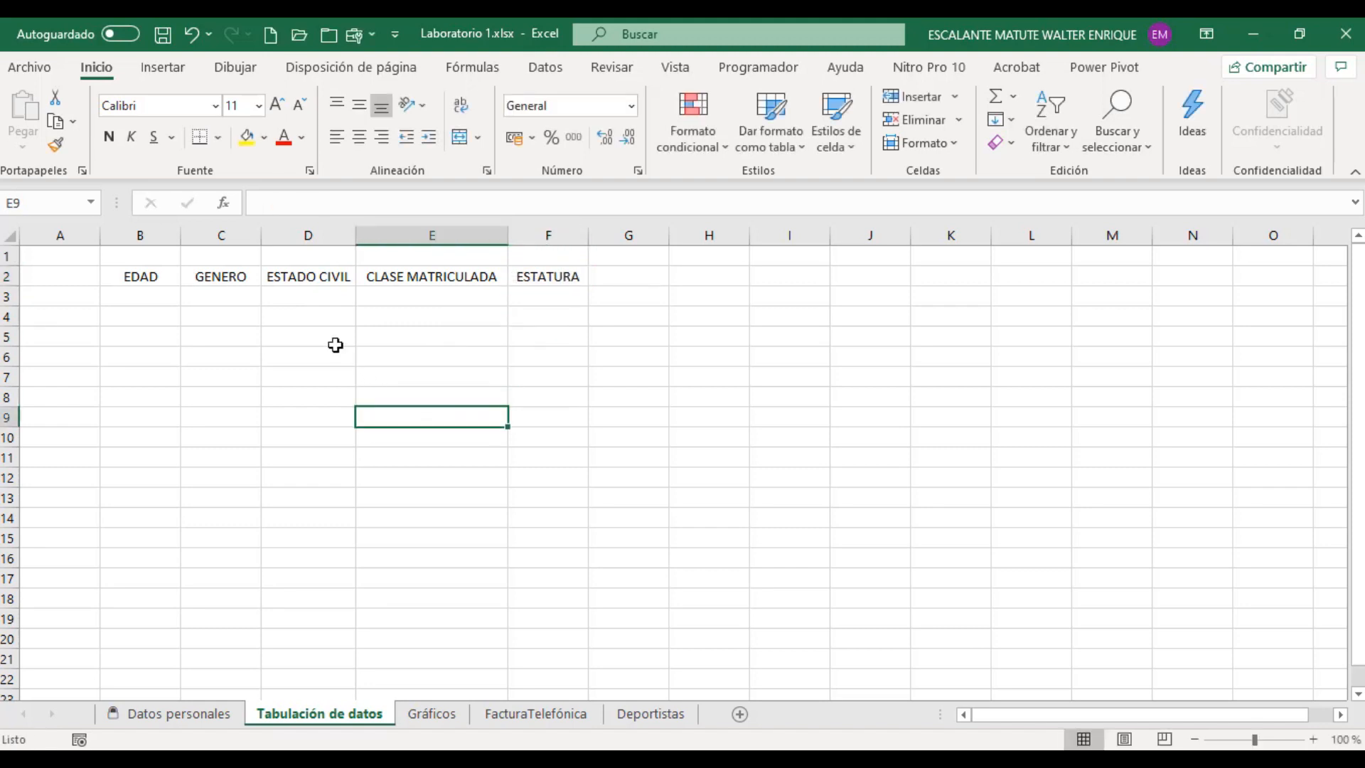
Step: Narrow columns E and D below the width of their headings and check the contents of the row 2 heading cells
left_click_drag(507, 235, 458, 235)
left_click_drag(355, 235, 332, 236)
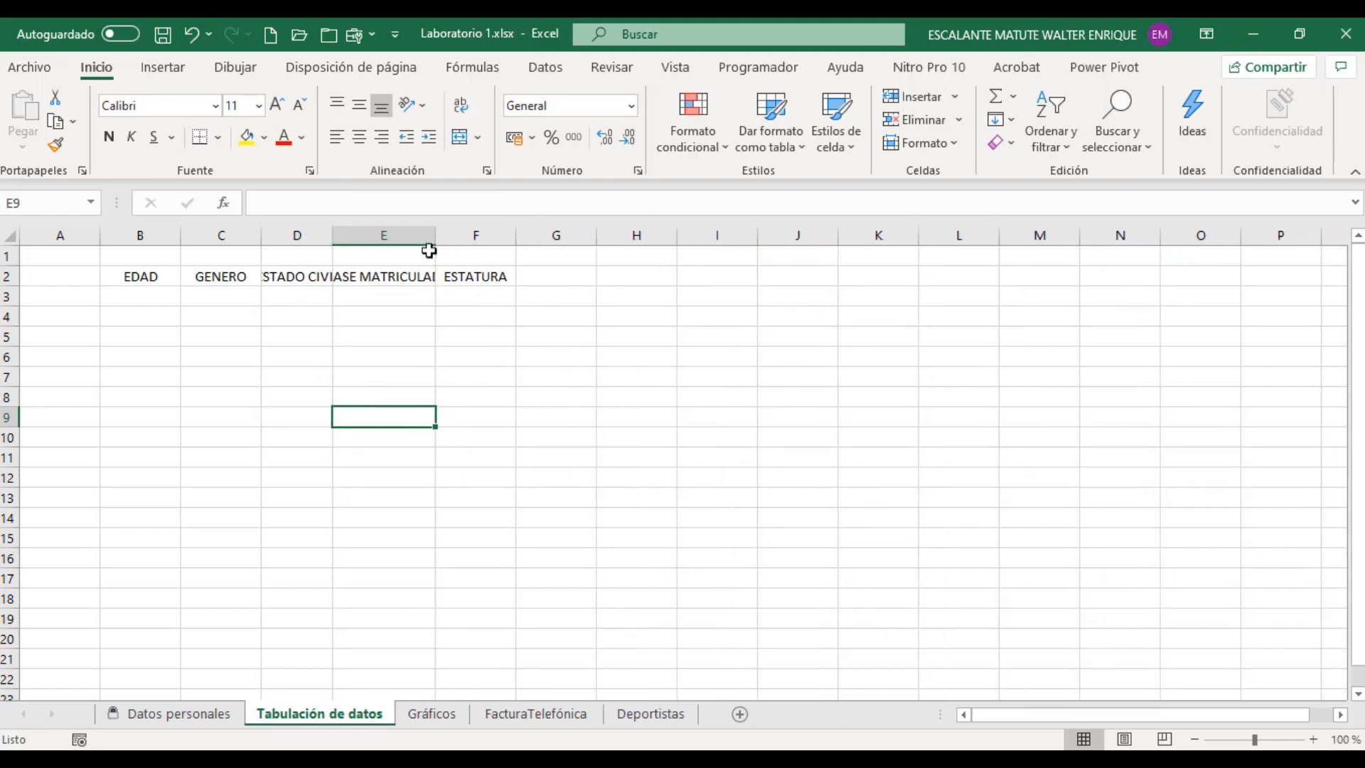
left_click(414, 275)
left_click(297, 282)
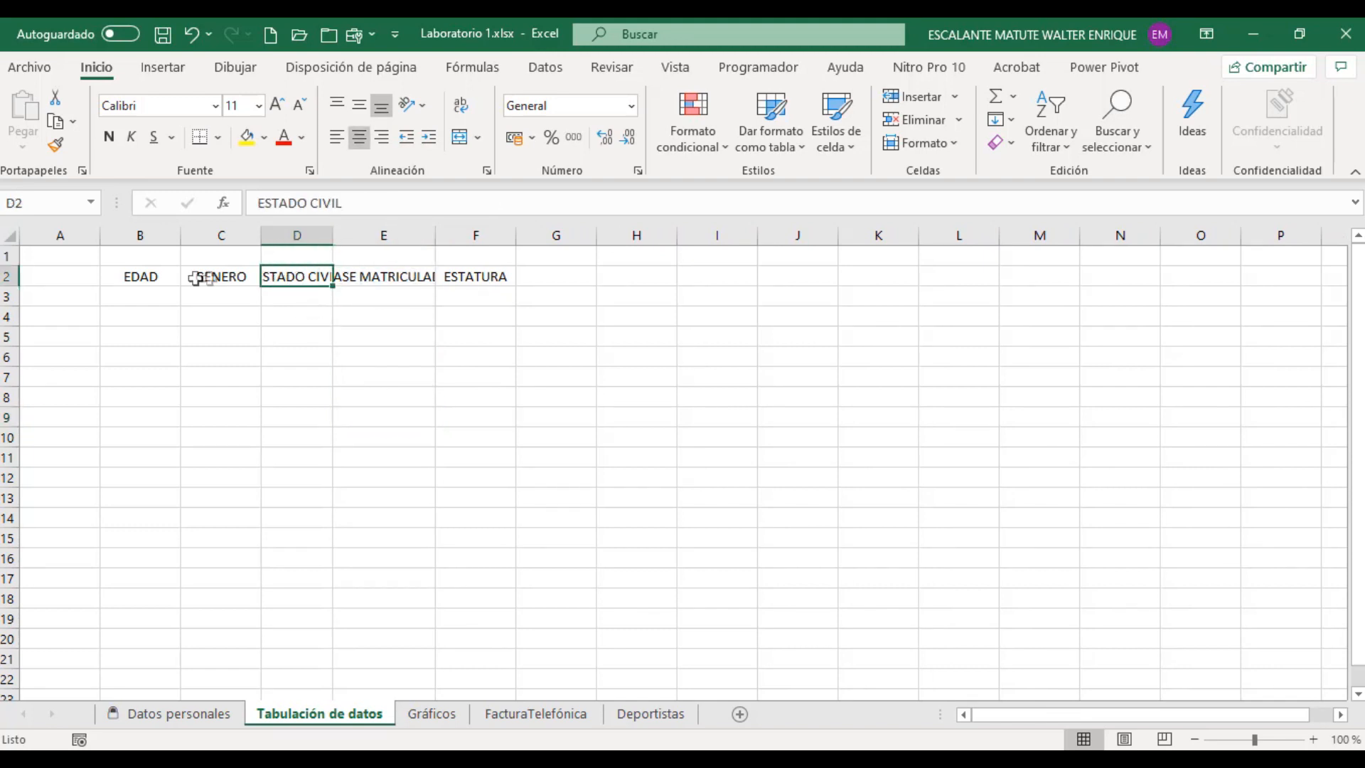
left_click(160, 276)
left_click(284, 275)
left_click(362, 277)
left_click(314, 277)
left_click(361, 278)
left_click(308, 279)
Step: Widen column D to 13.29 and widen column E enough to fit the full CLASE MATRICULADA heading
left_click_drag(333, 234, 360, 234)
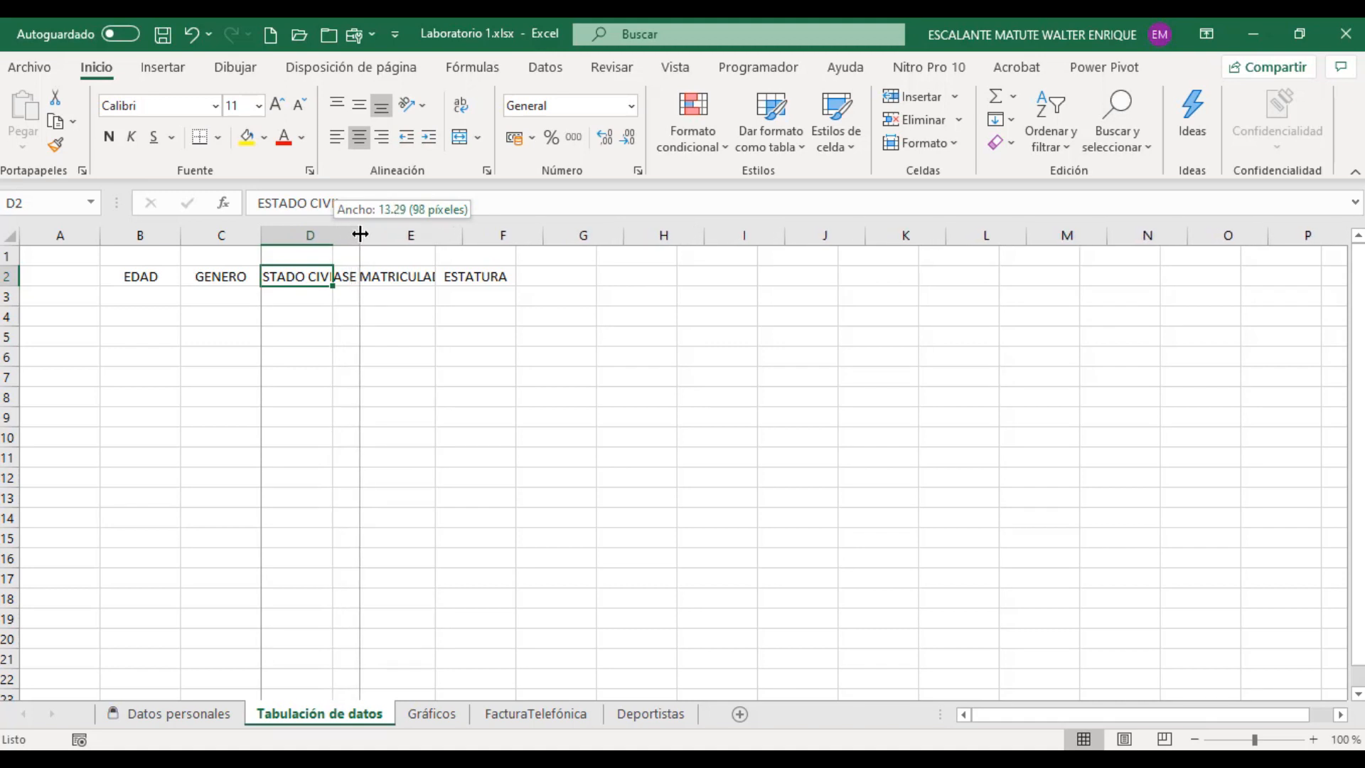
left_click_drag(361, 234, 360, 233)
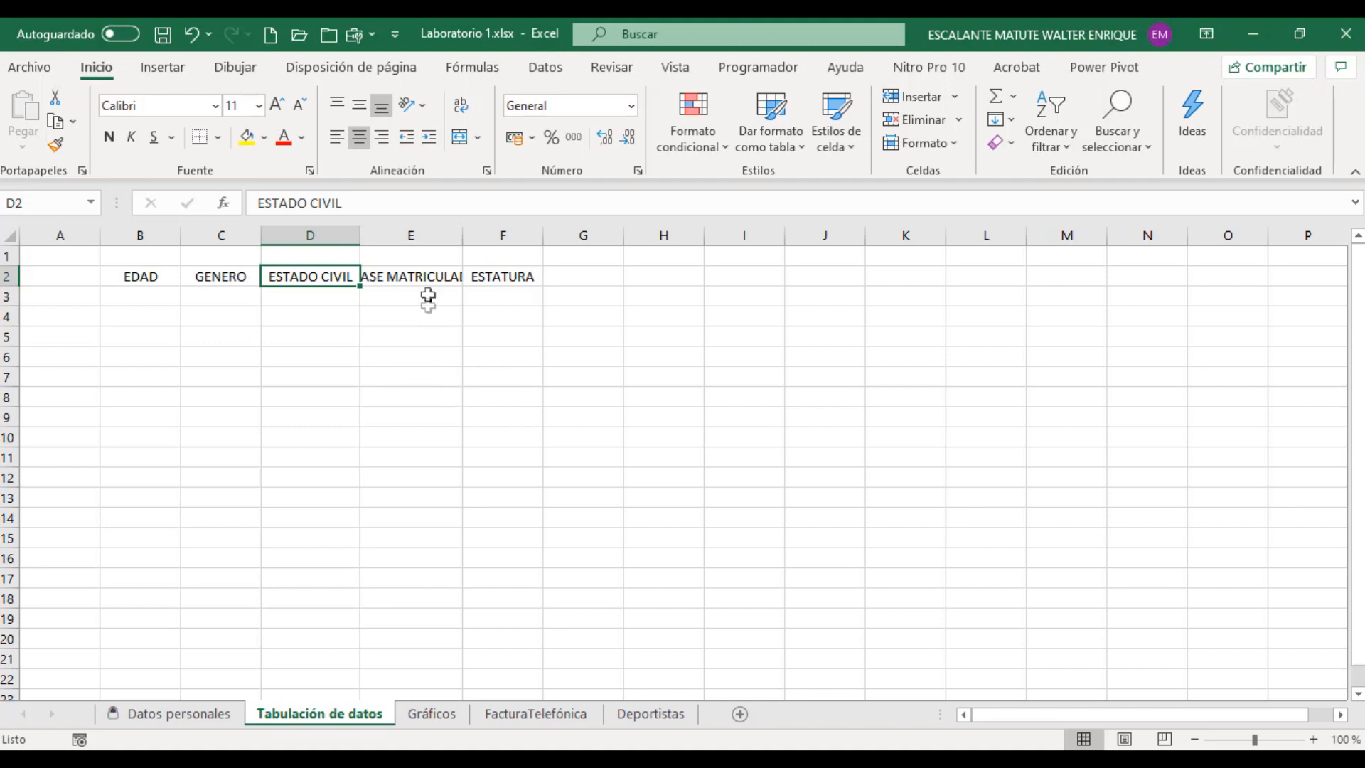
left_click(415, 276)
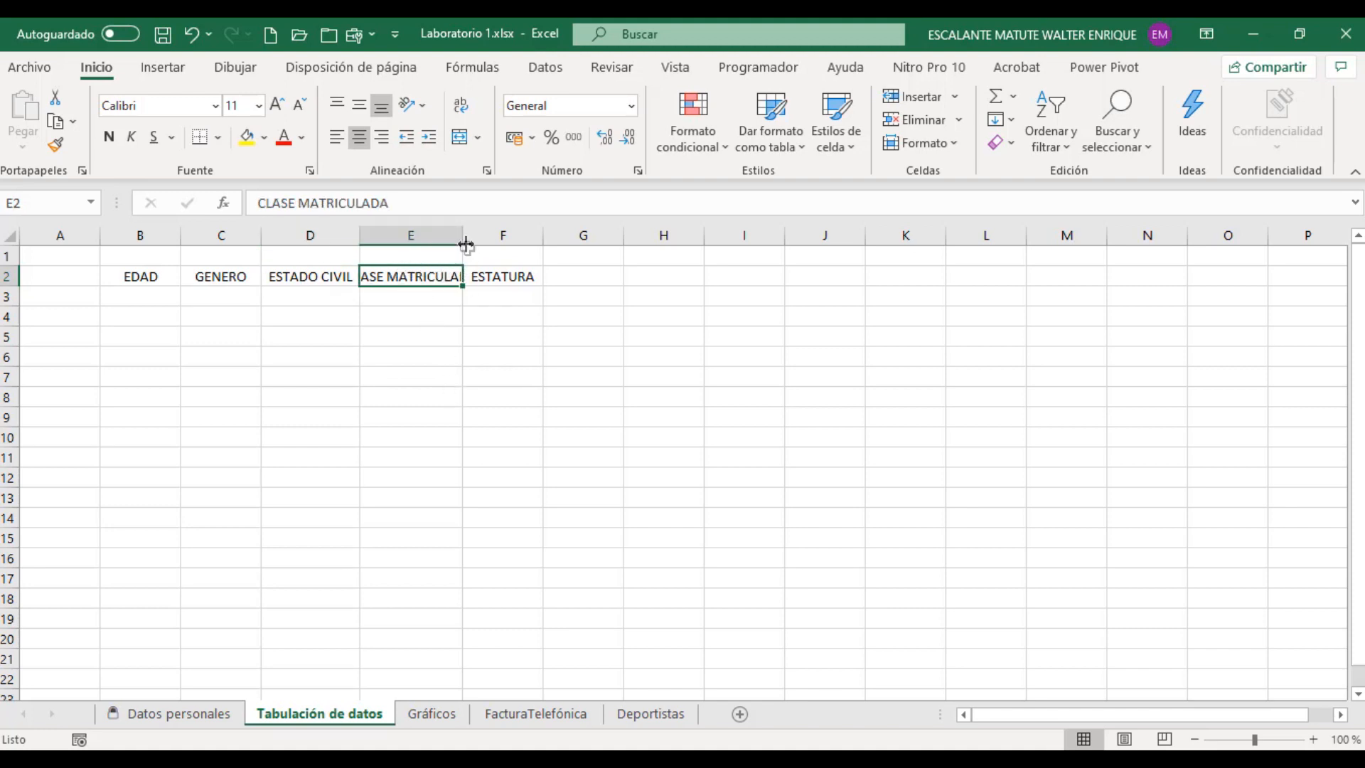
left_click_drag(464, 235, 498, 235)
left_click(484, 403)
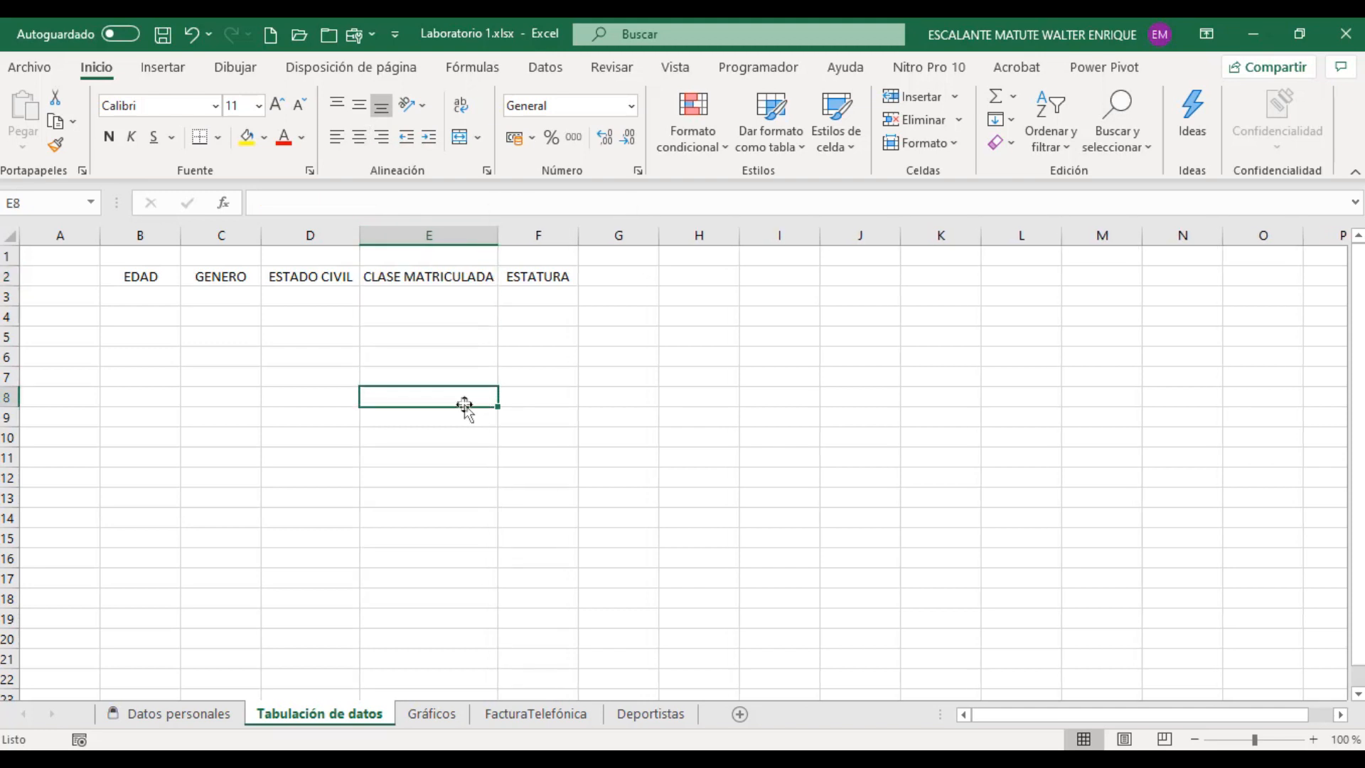
left_click(135, 271)
left_click(213, 276)
left_click(289, 274)
left_click(423, 276)
left_click(542, 275)
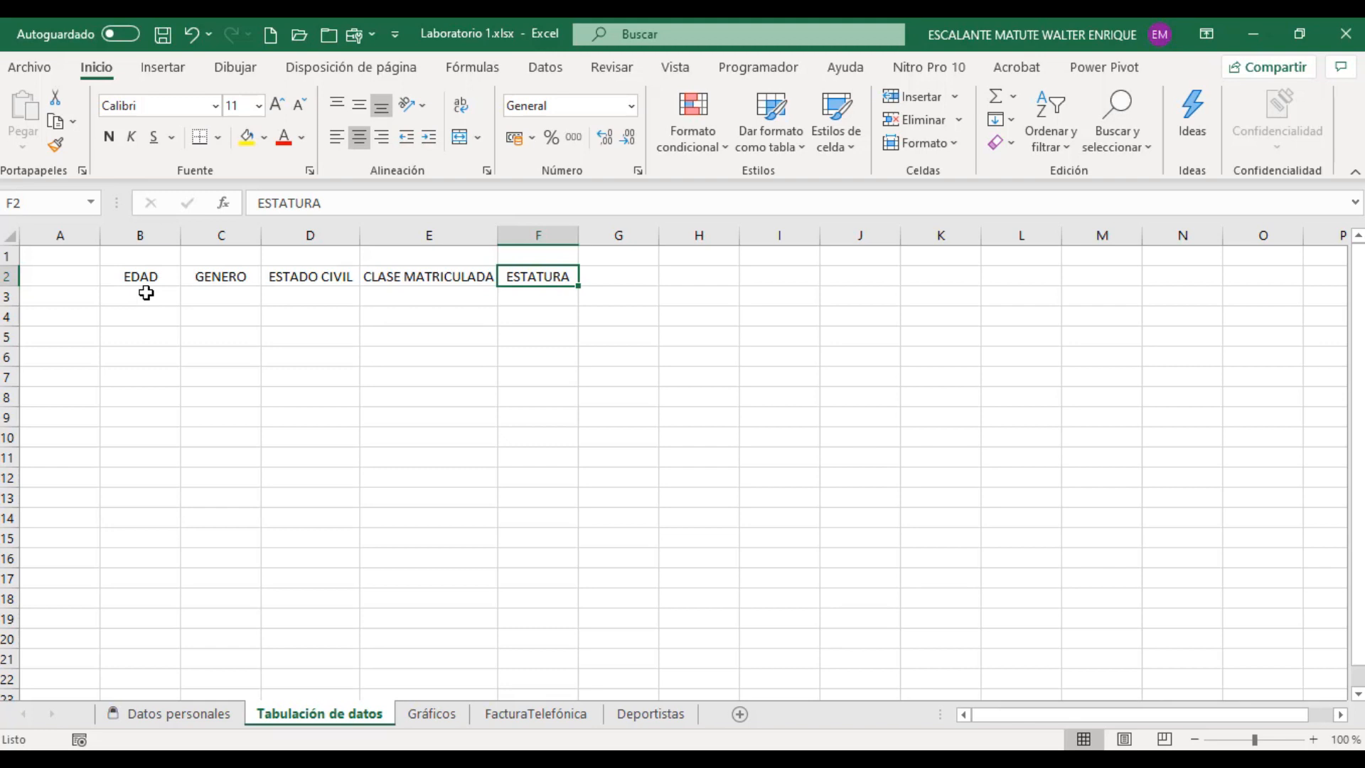
left_click(146, 273)
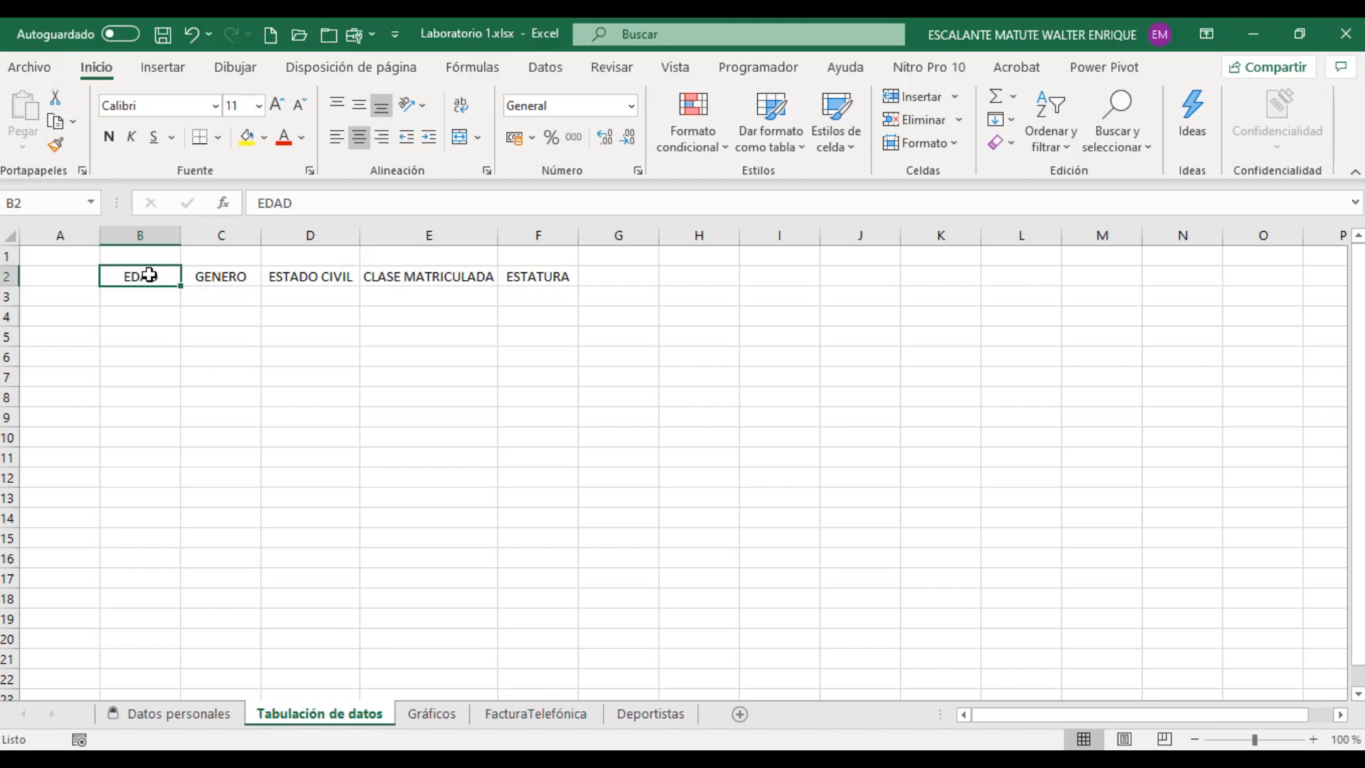
Step: Define a data validation rule for cell B3 allowing whole numbers (Número entero) with mayor o igual que and a minimum of 16
left_click_drag(152, 276, 508, 276)
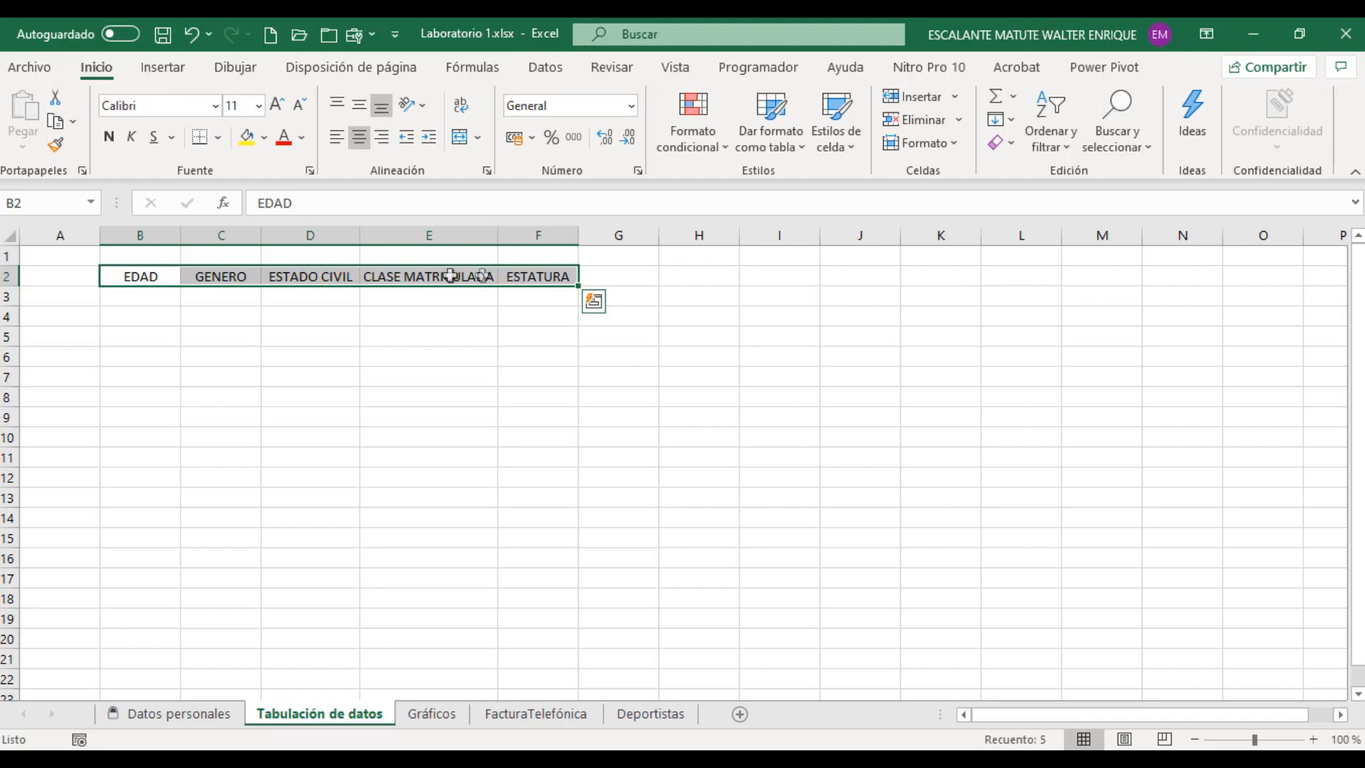
left_click(143, 293)
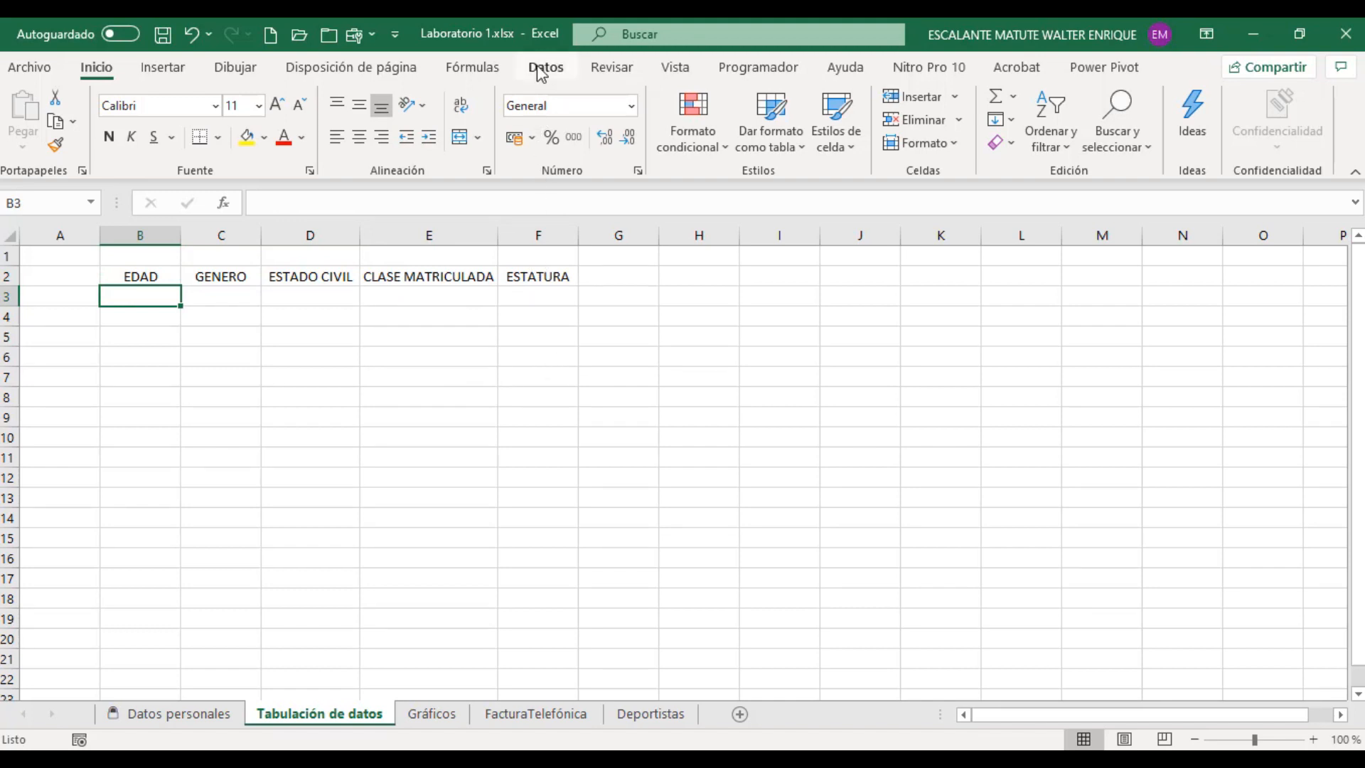
left_click(1201, 764)
scroll(1185, 722, "down", 12)
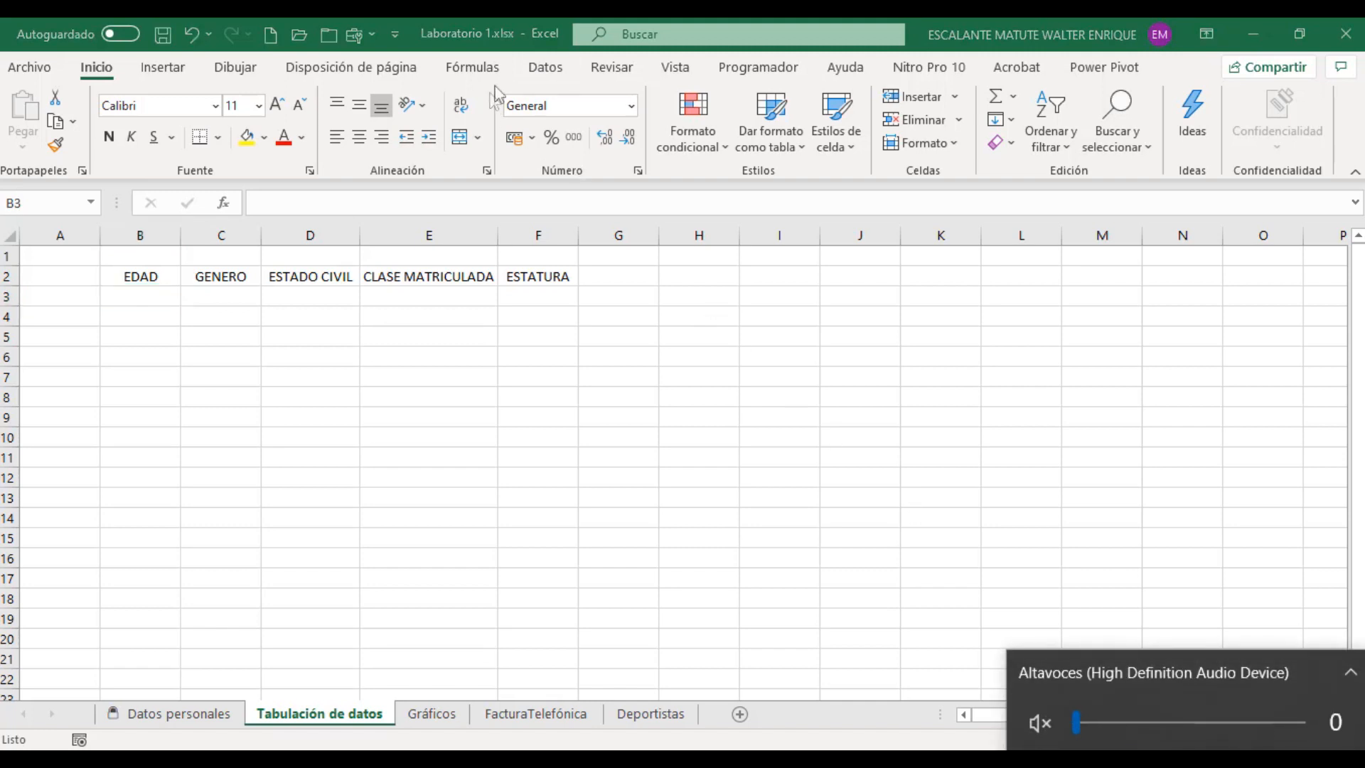
left_click(565, 68)
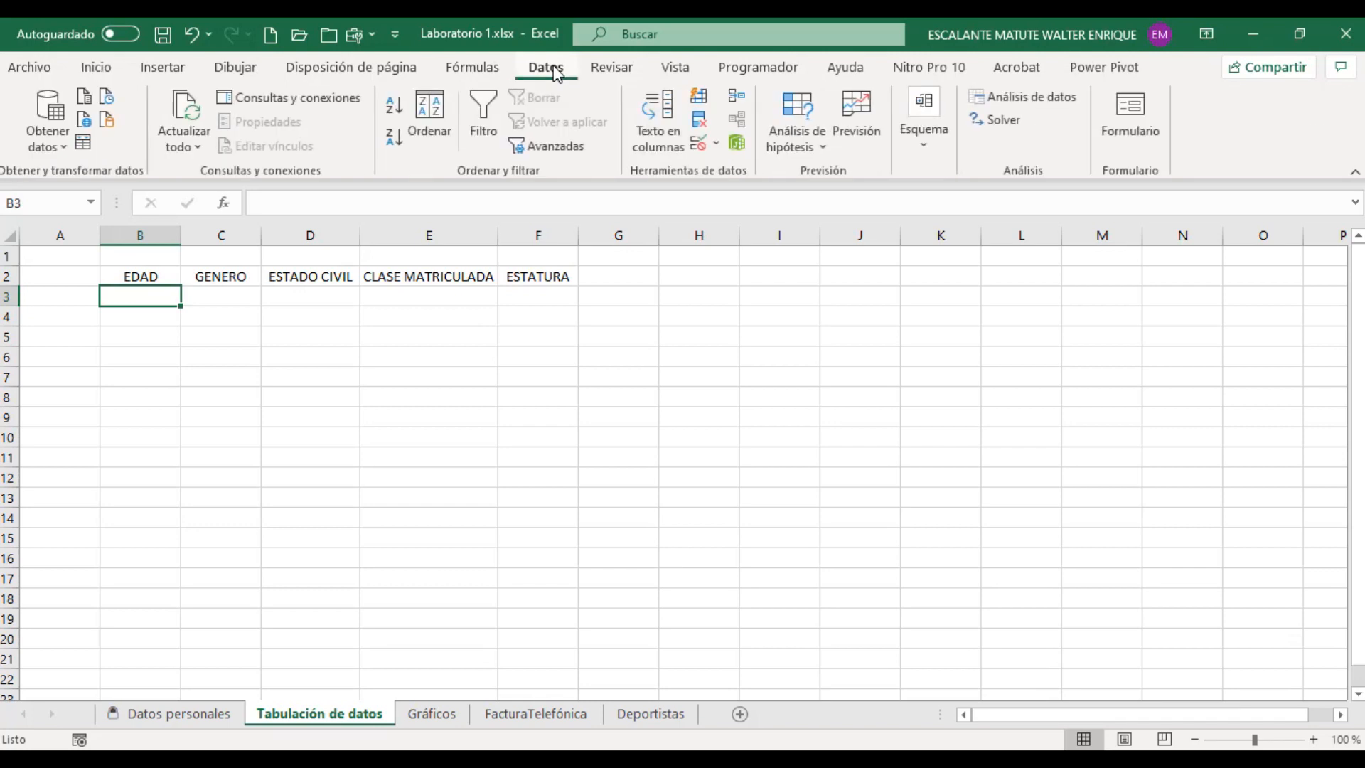
left_click(699, 146)
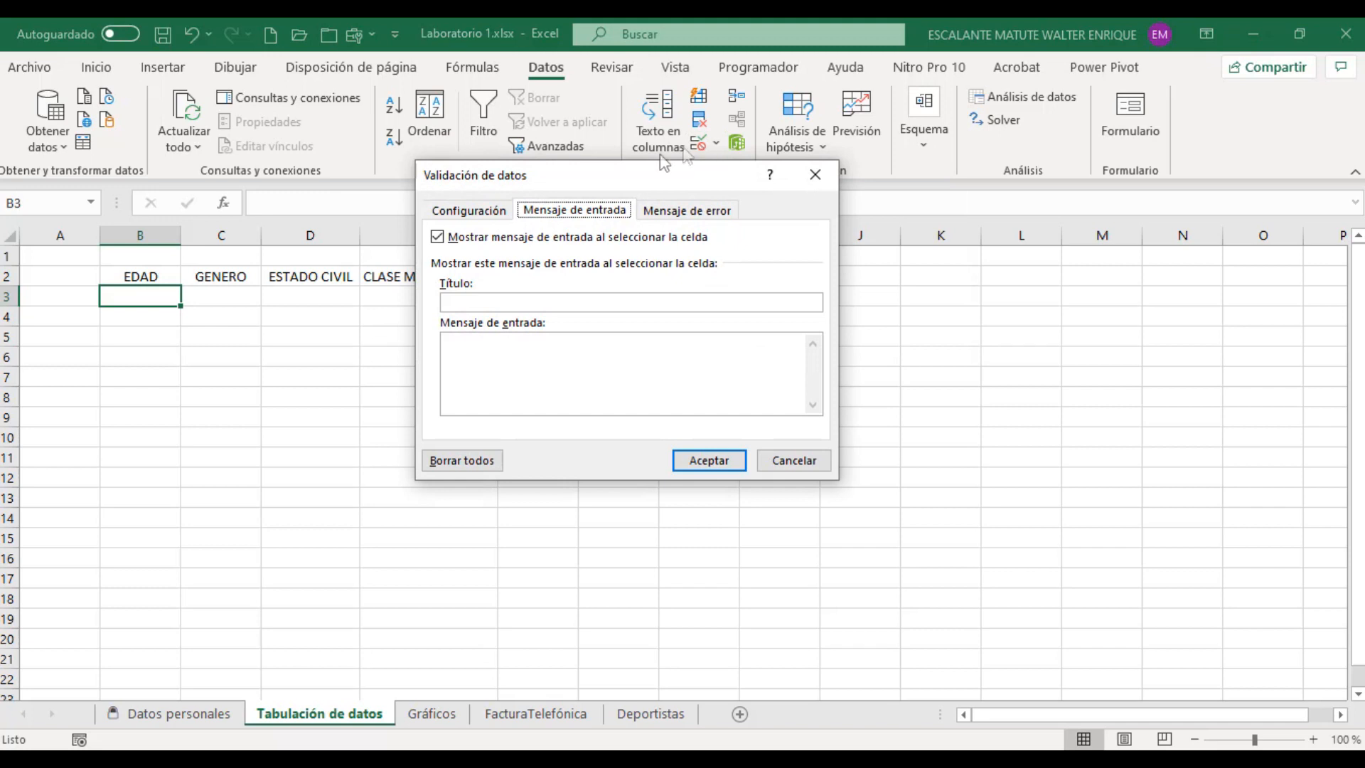
left_click(469, 225)
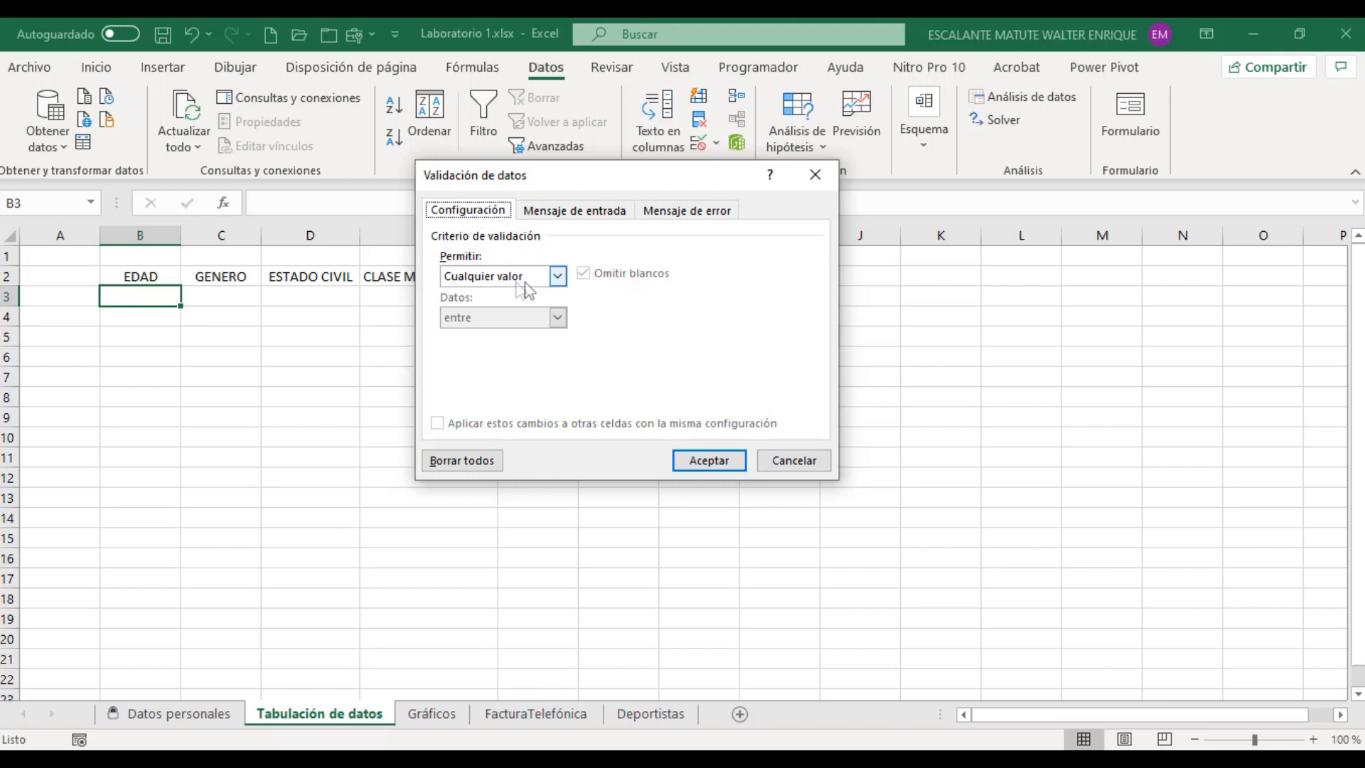
left_click(561, 276)
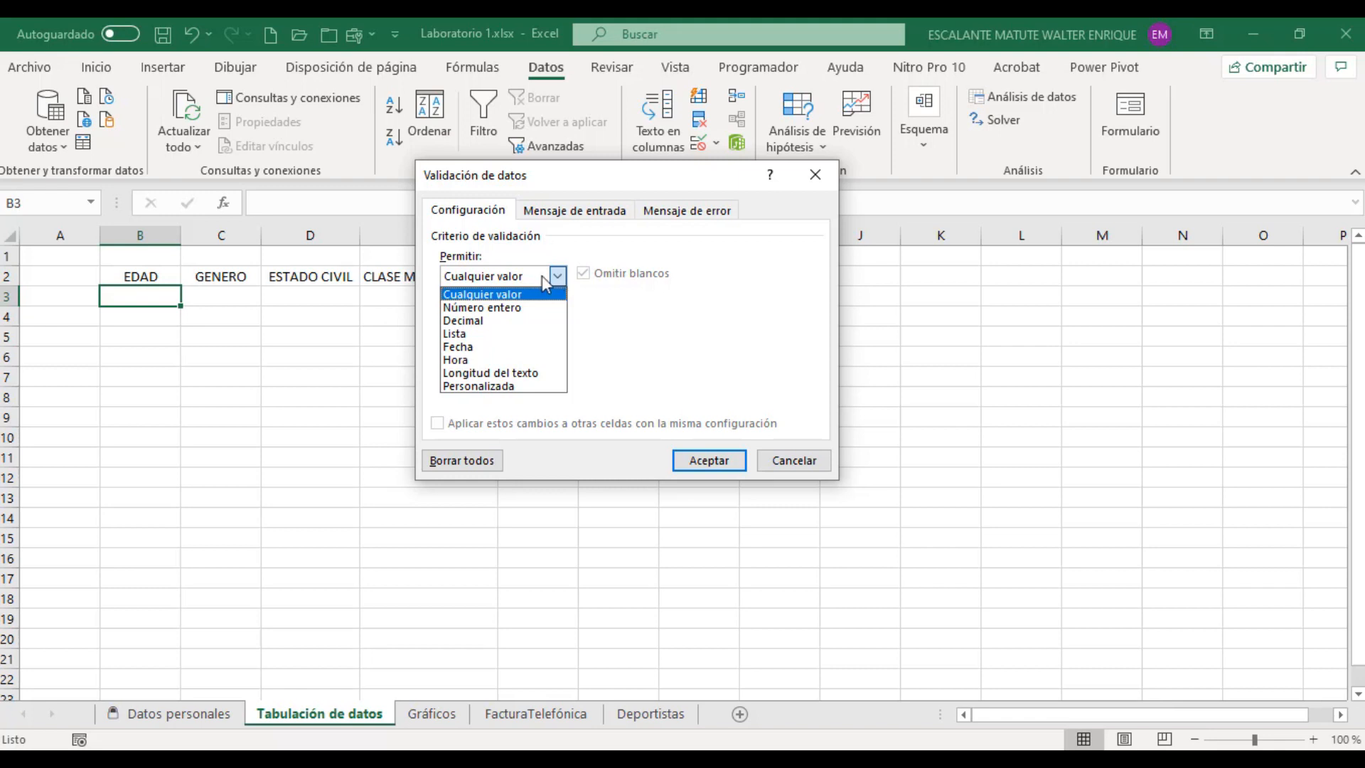
left_click(529, 307)
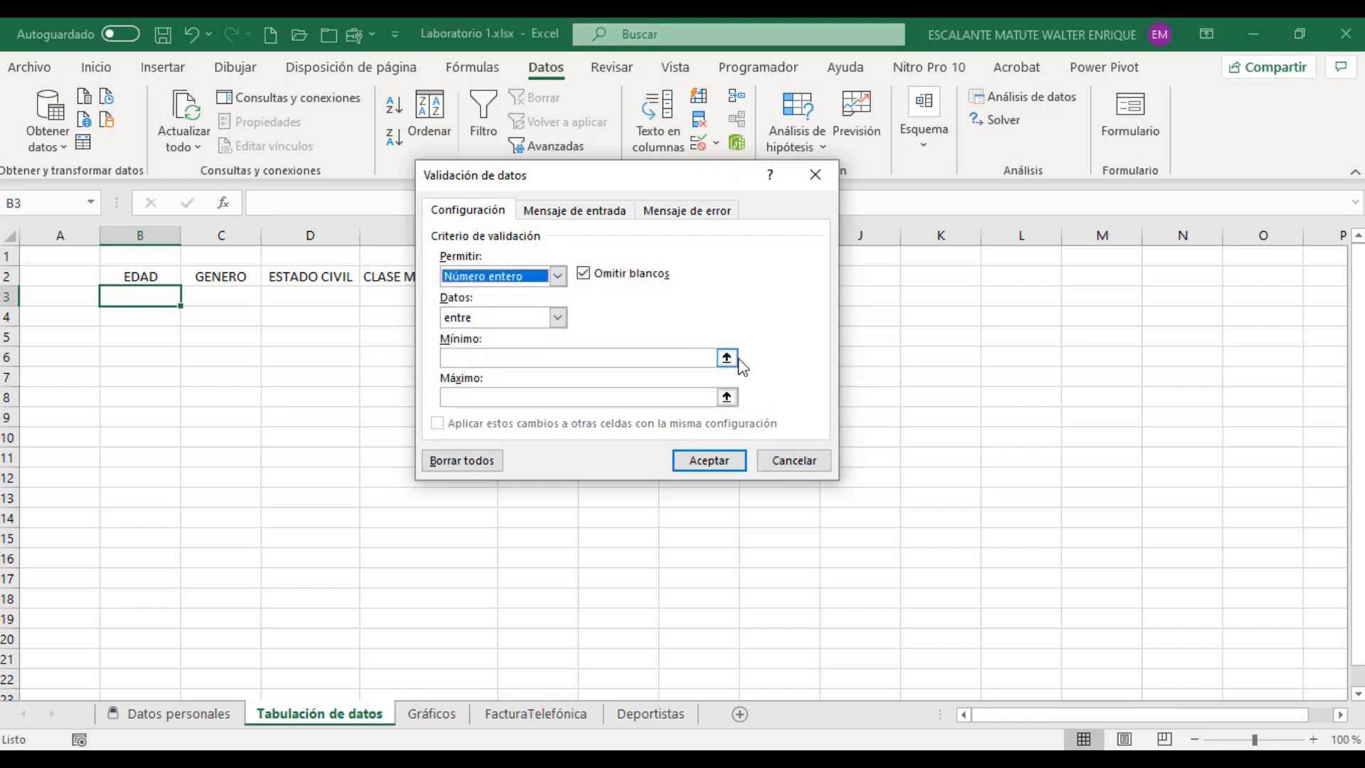
left_click(558, 318)
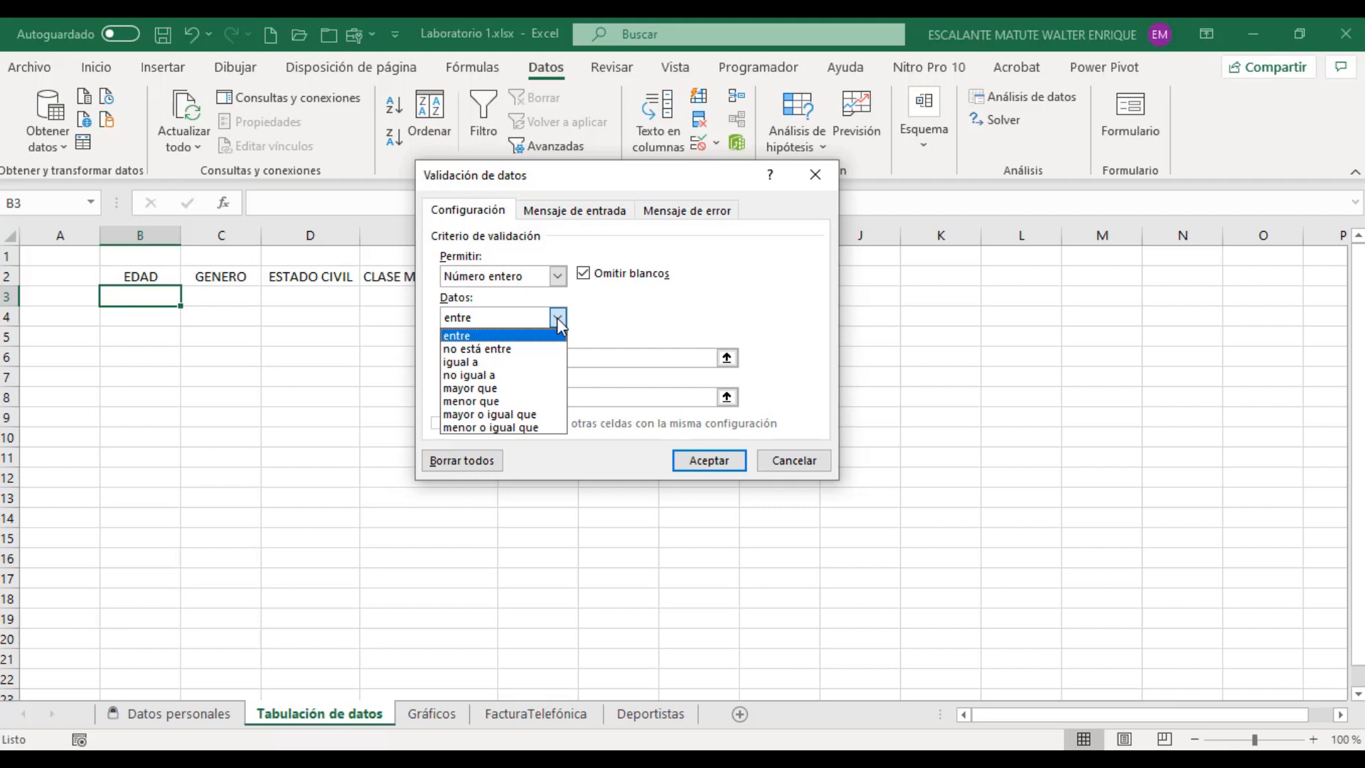
left_click(495, 418)
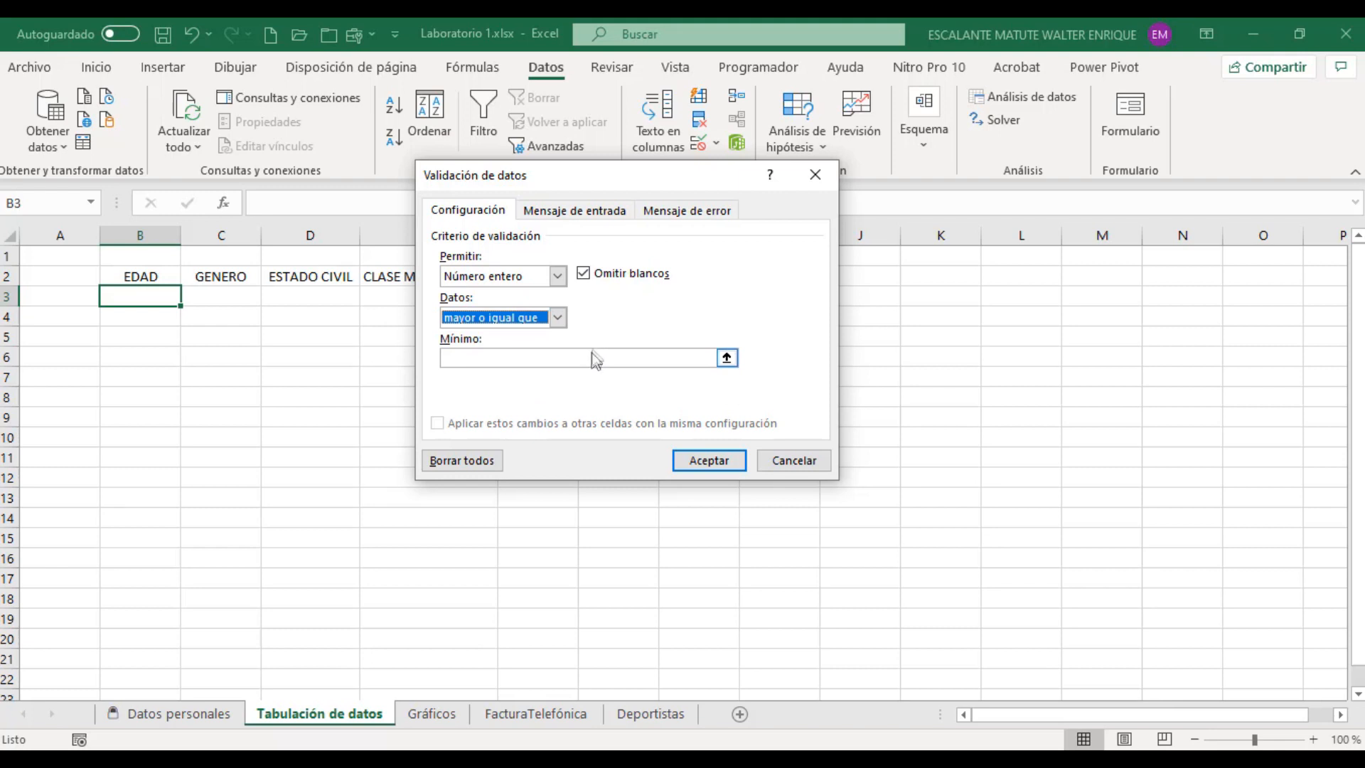
left_click(599, 357)
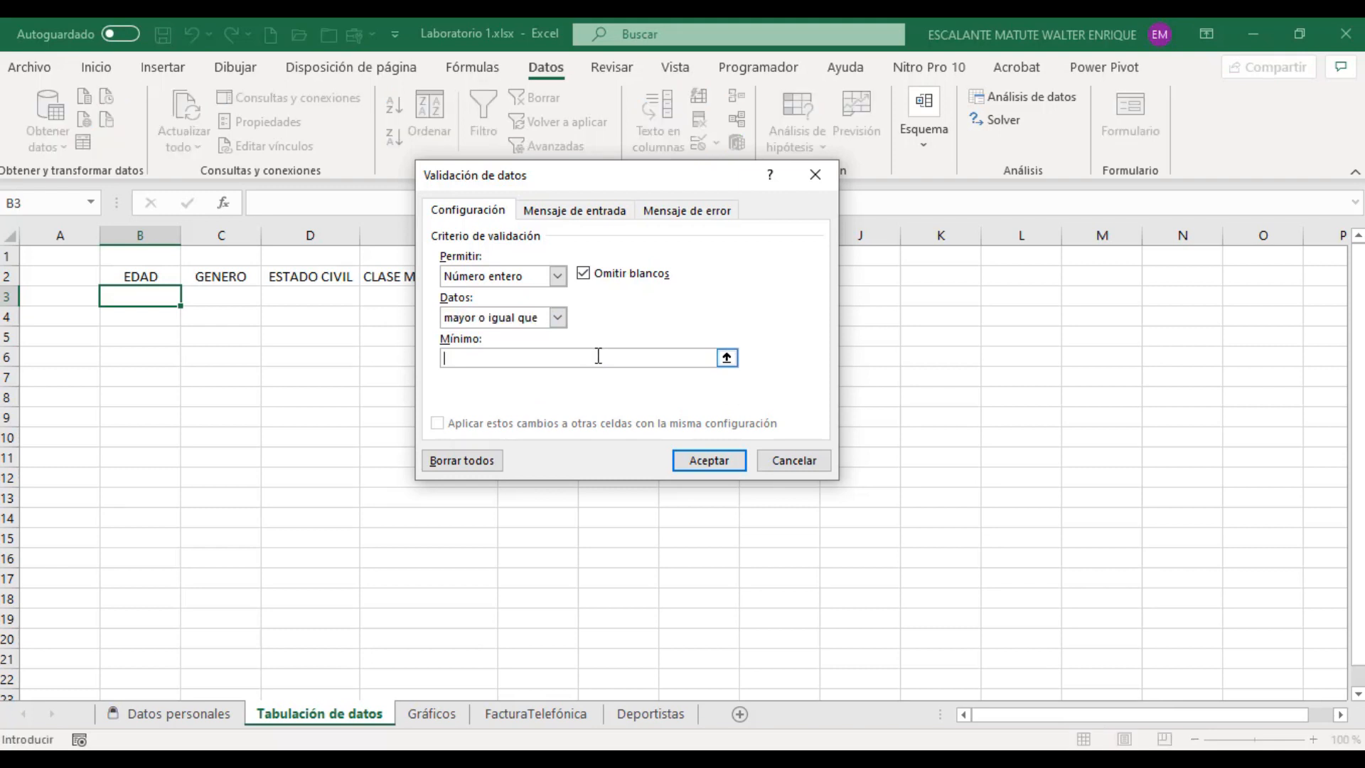
type("16")
Step: Change the validation rule's comparison to entre and set the maximum to 70
left_click(557, 317)
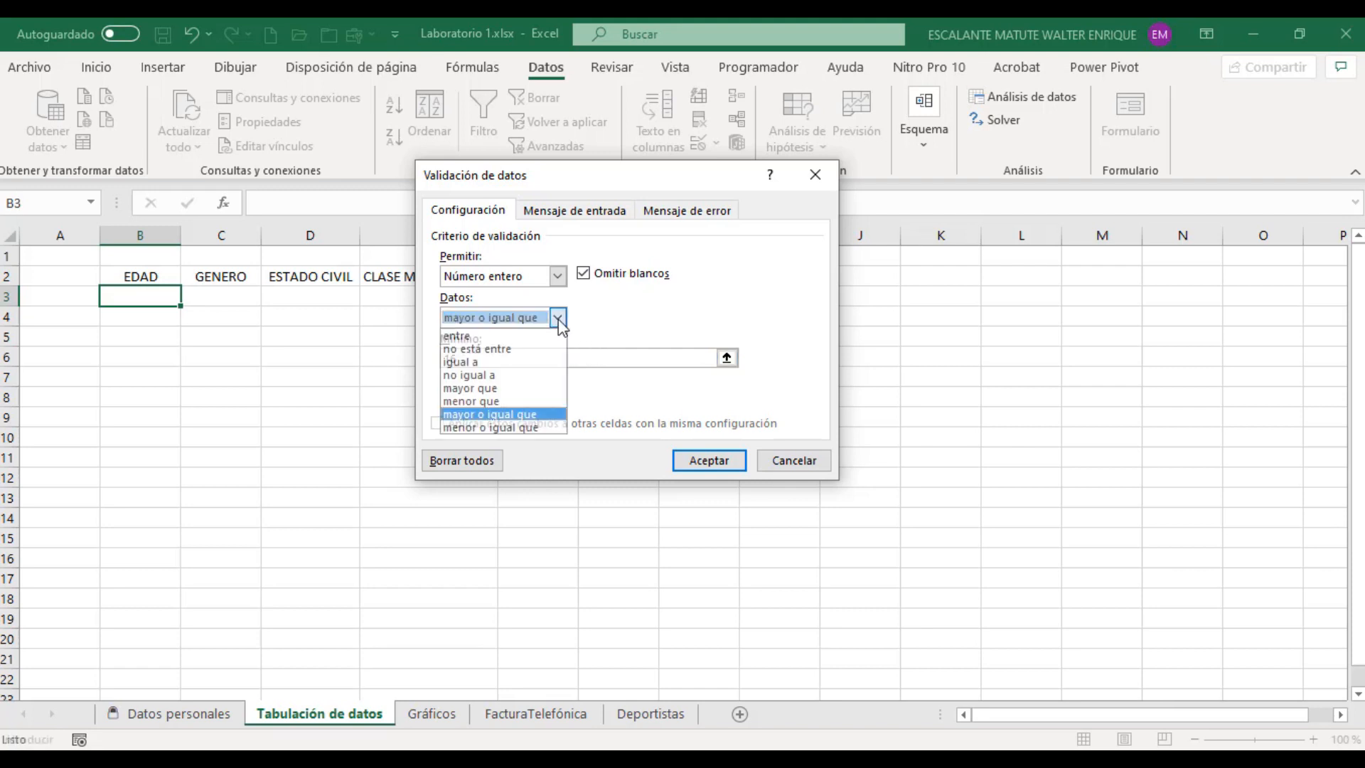
left_click(529, 333)
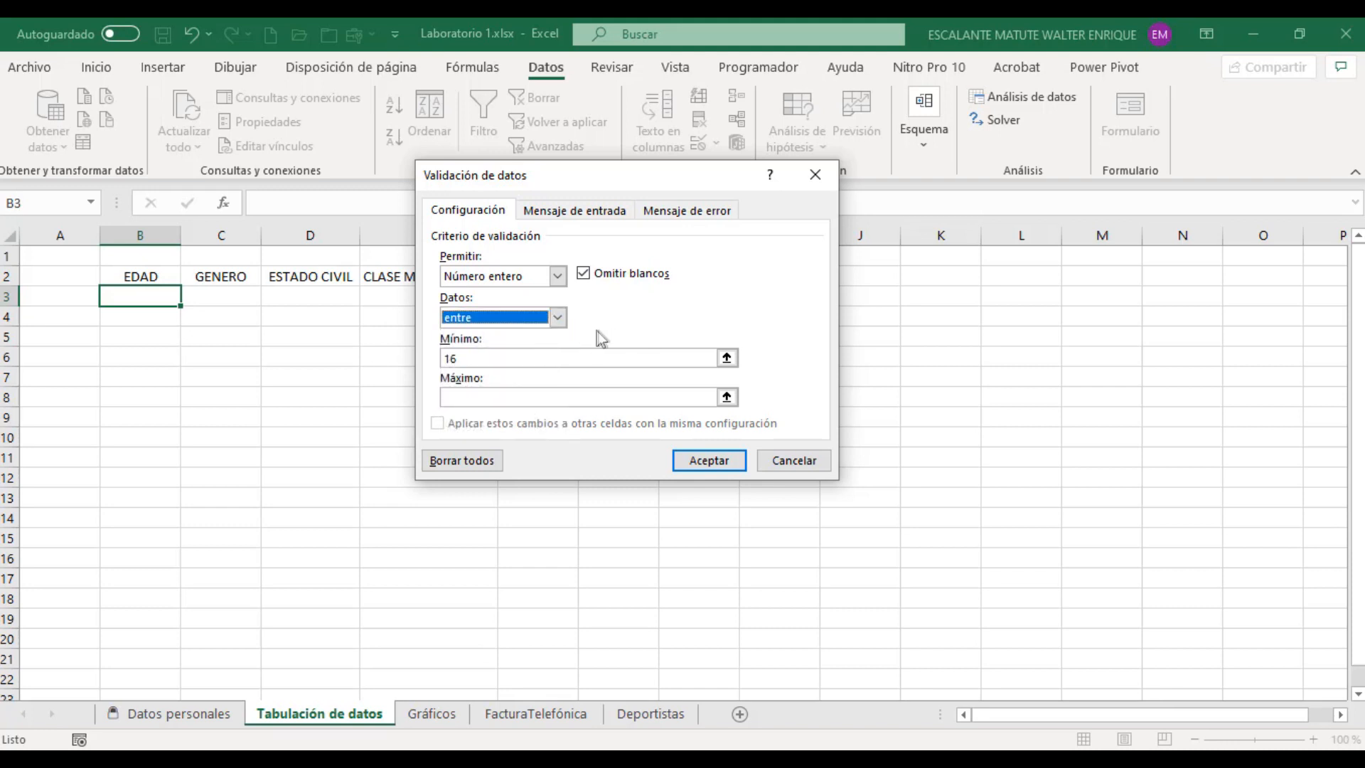
left_click(536, 357)
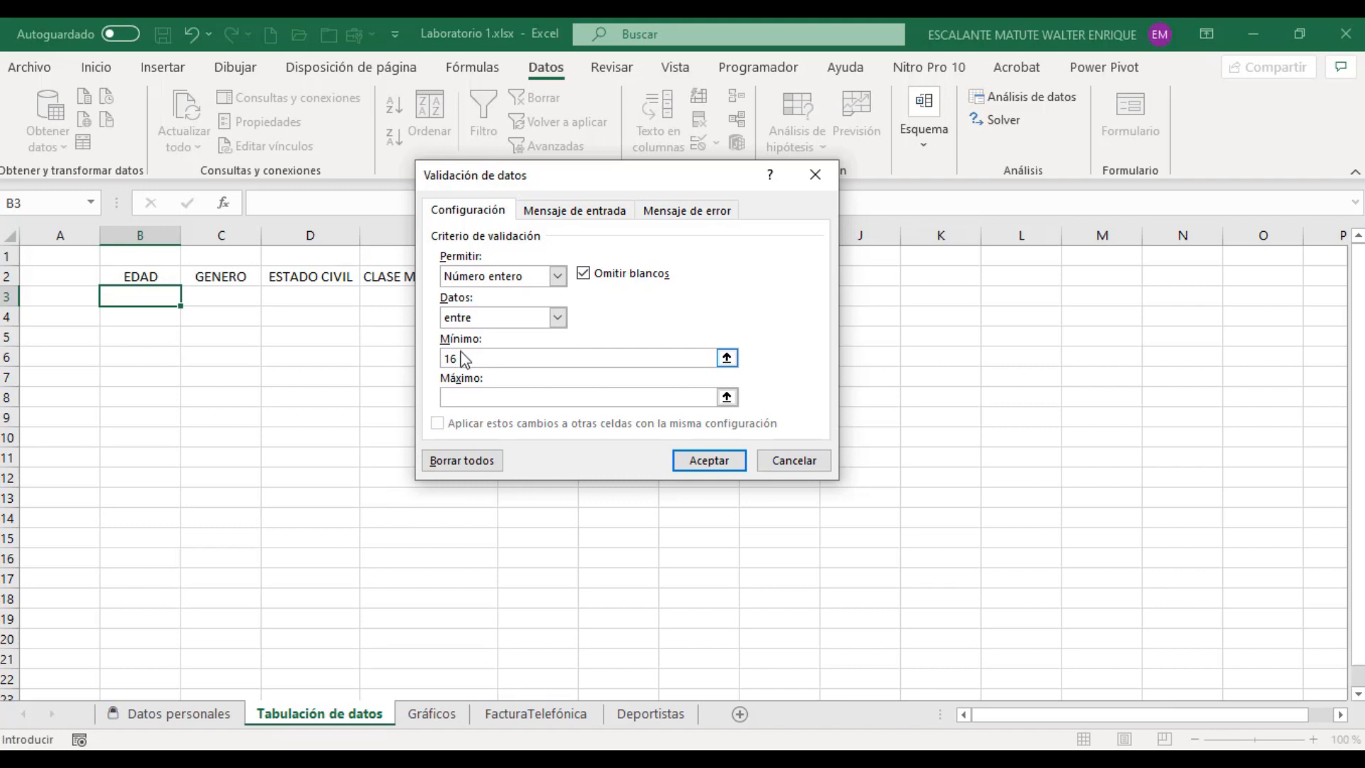
left_click(462, 396)
type("70")
Step: Give the validation an input message with the title EDAD and the text "¿Ingrese su Edad?"
left_click(586, 210)
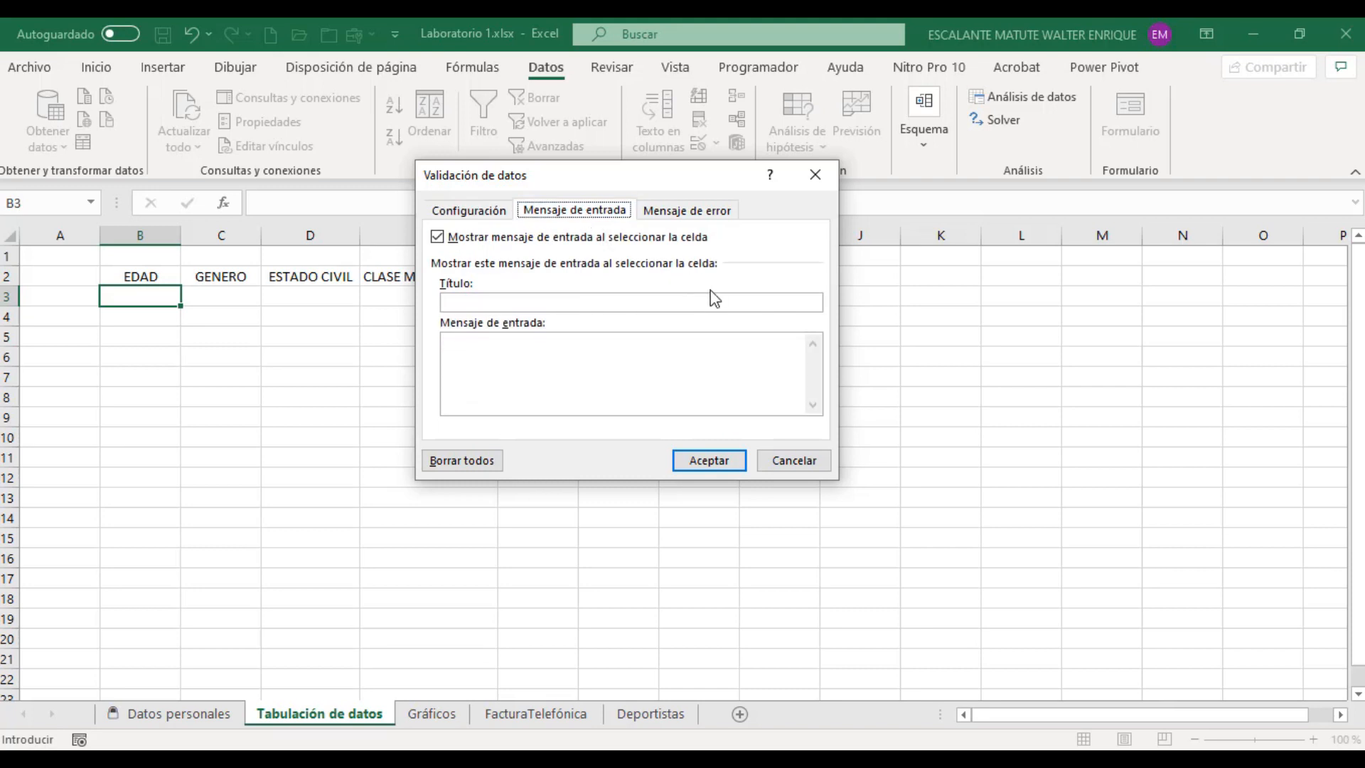
left_click(469, 305)
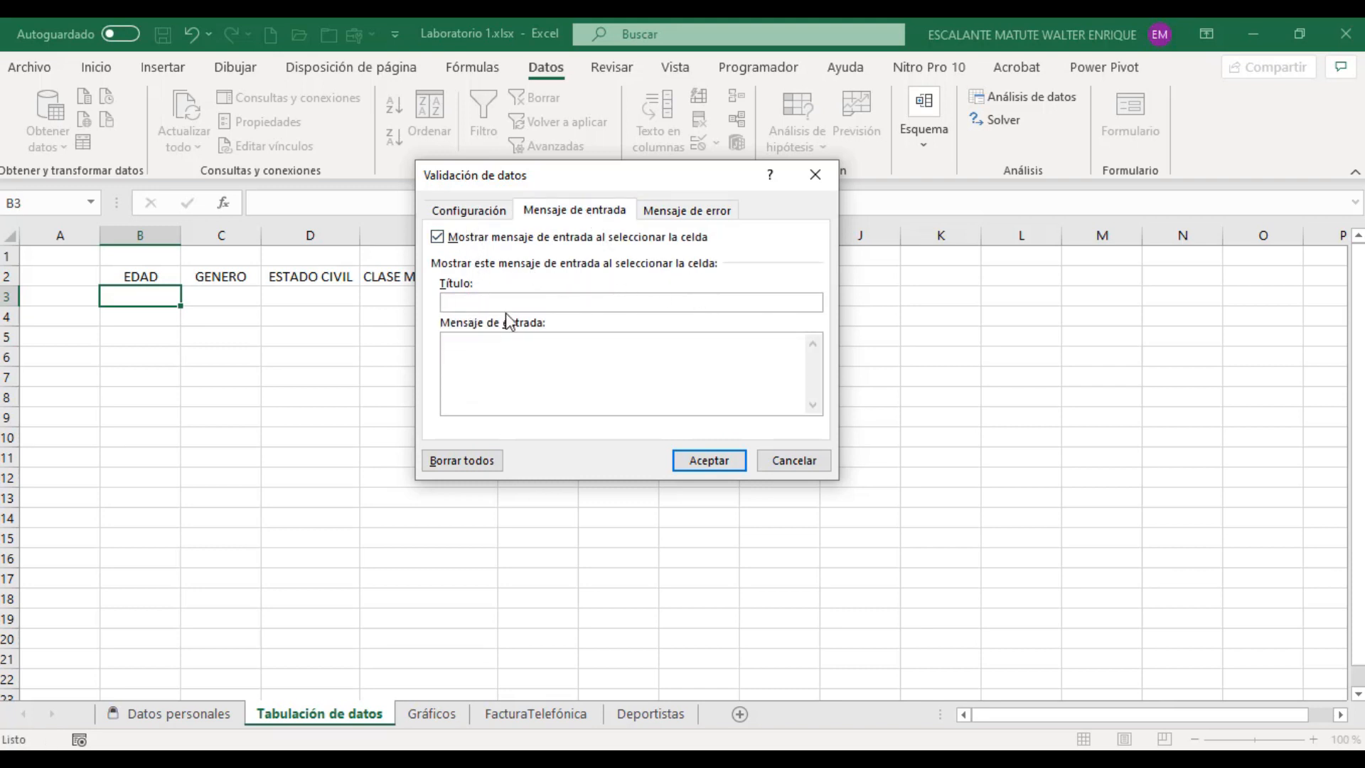
type("EDAD")
left_click(513, 347)
type("¿Ingrese su Edad?")
Step: Set the validation's error alert to the Advertencia style with the title EDAD
left_click(687, 213)
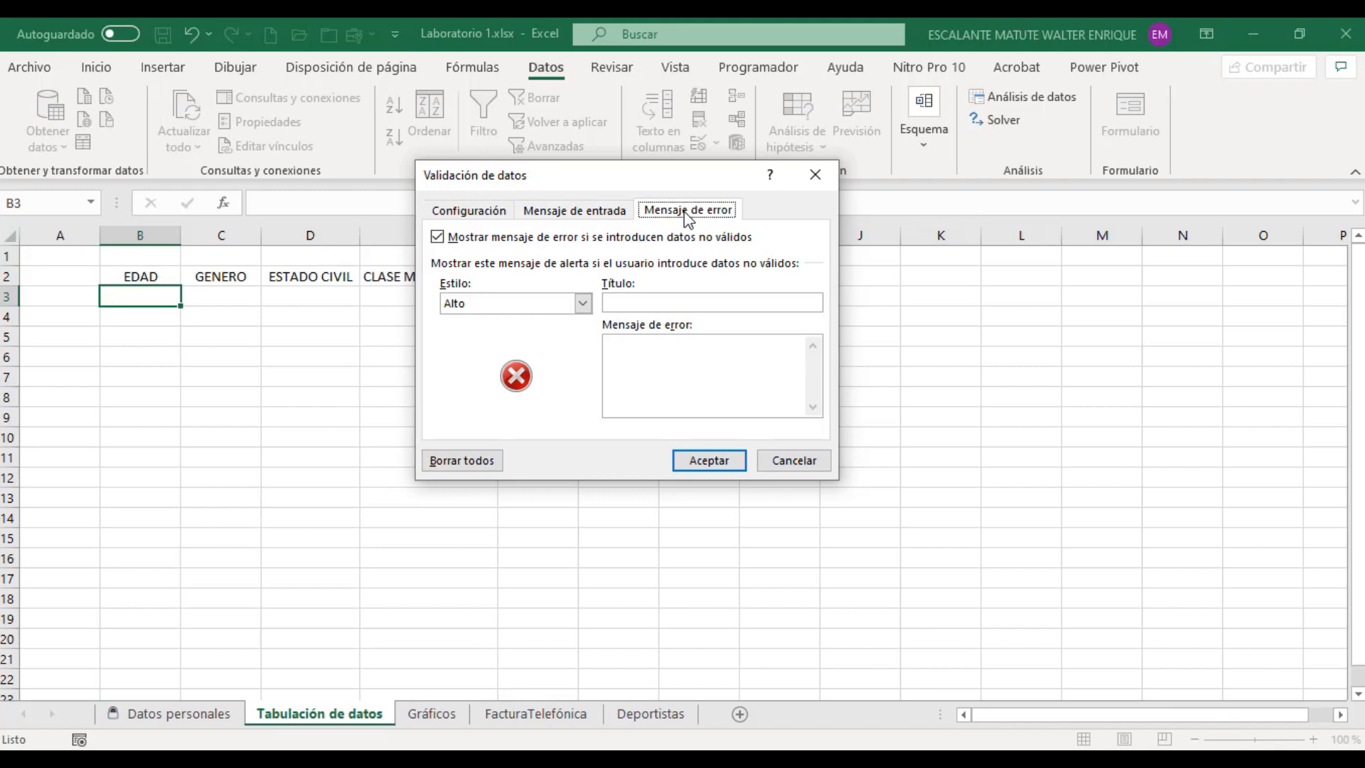
left_click(582, 306)
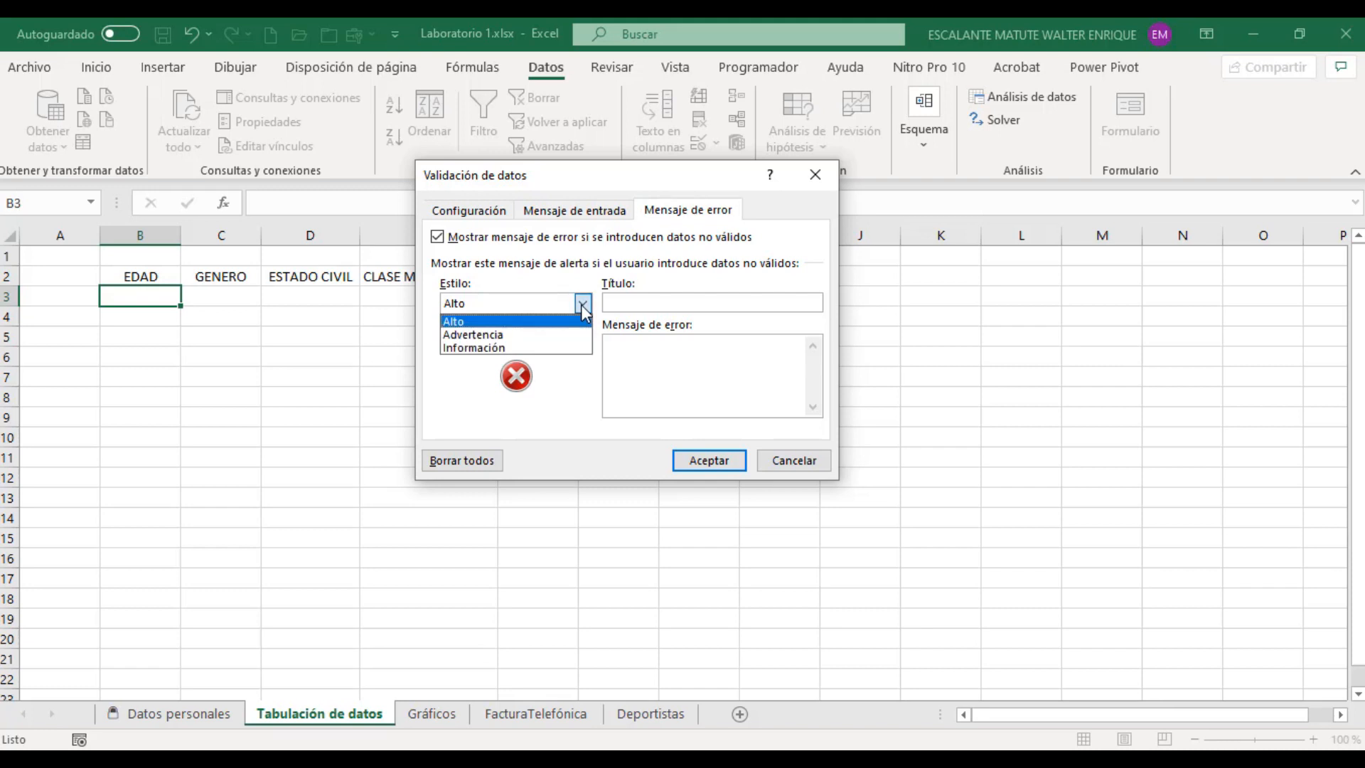
left_click(515, 335)
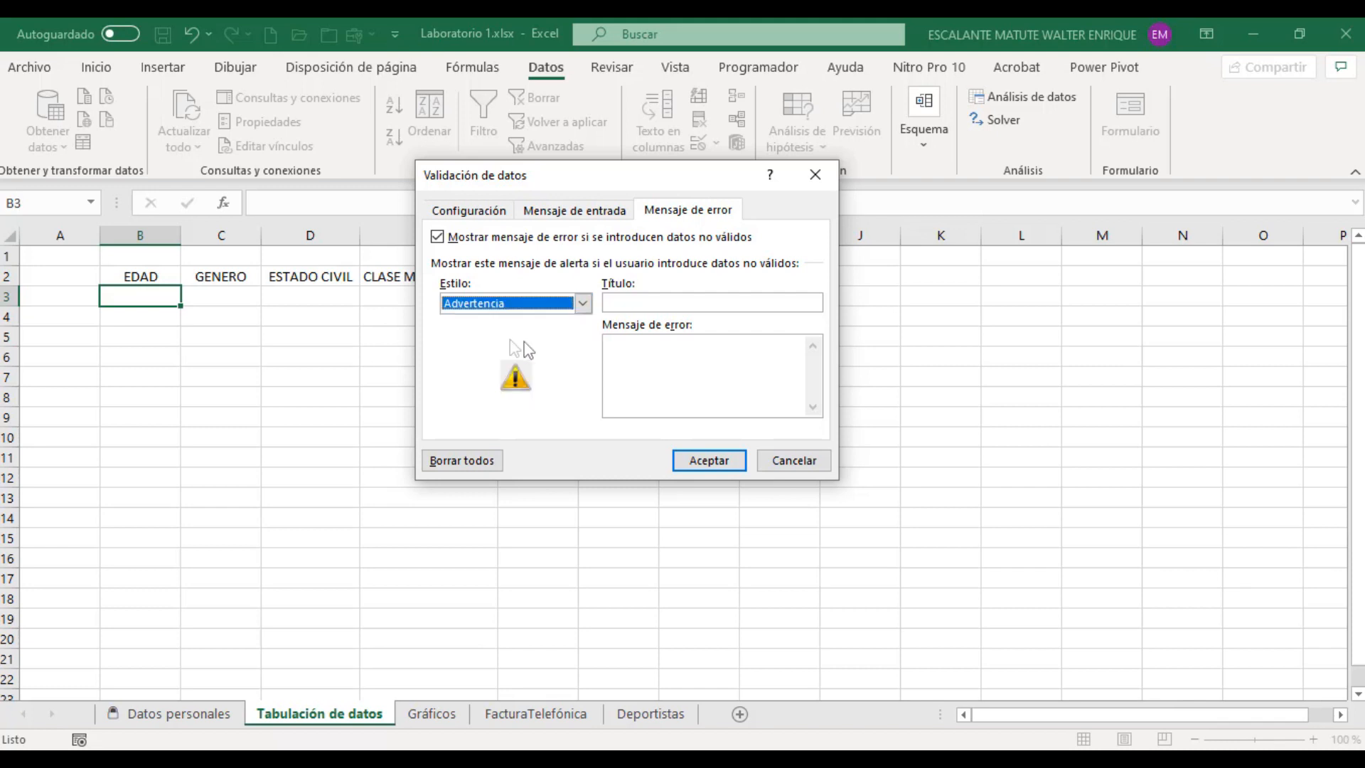
left_click(652, 303)
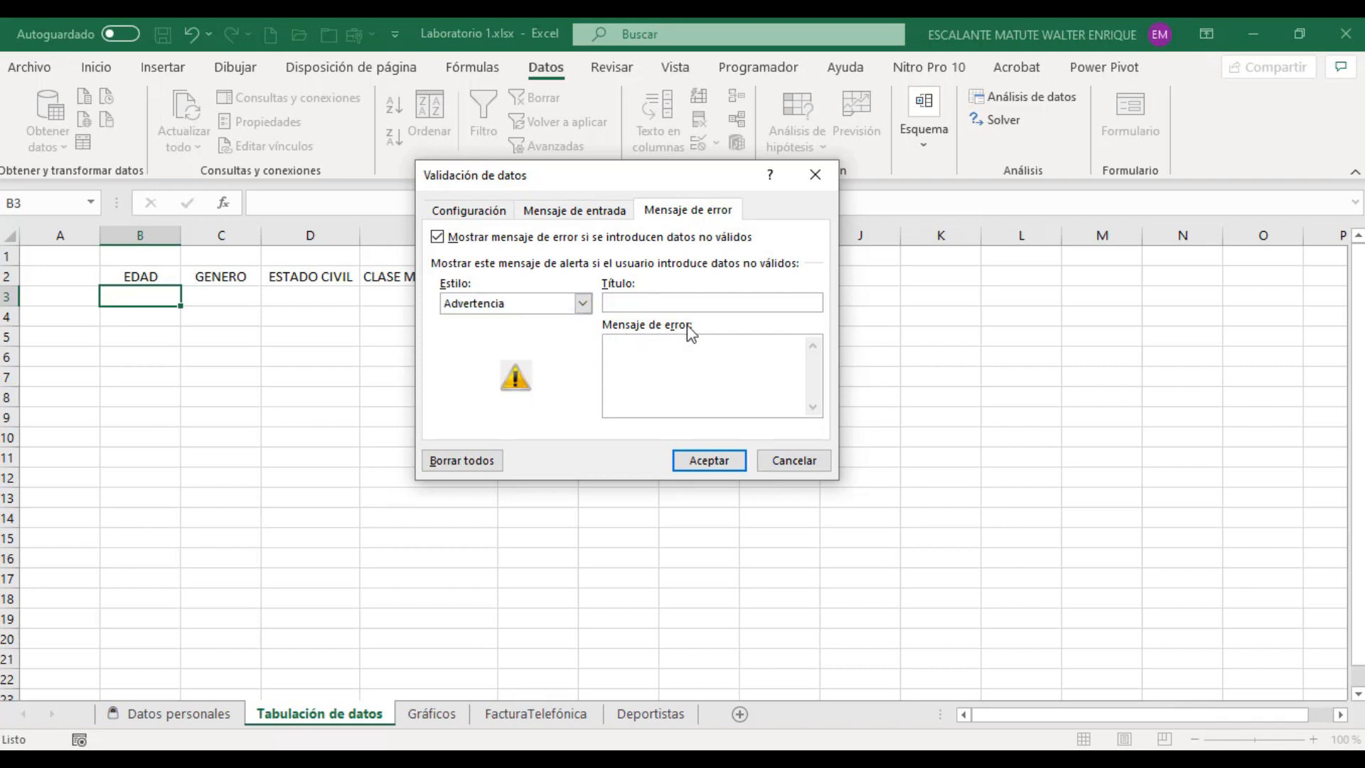
type("ed")
key("BackSpace")
key("BackSpace")
type("EDAD")
Step: Enter the error message "No ingresar edades menores a 16 y mayores a 70"
left_click(711, 374)
type("No ingresar edades menores a 16 y ")
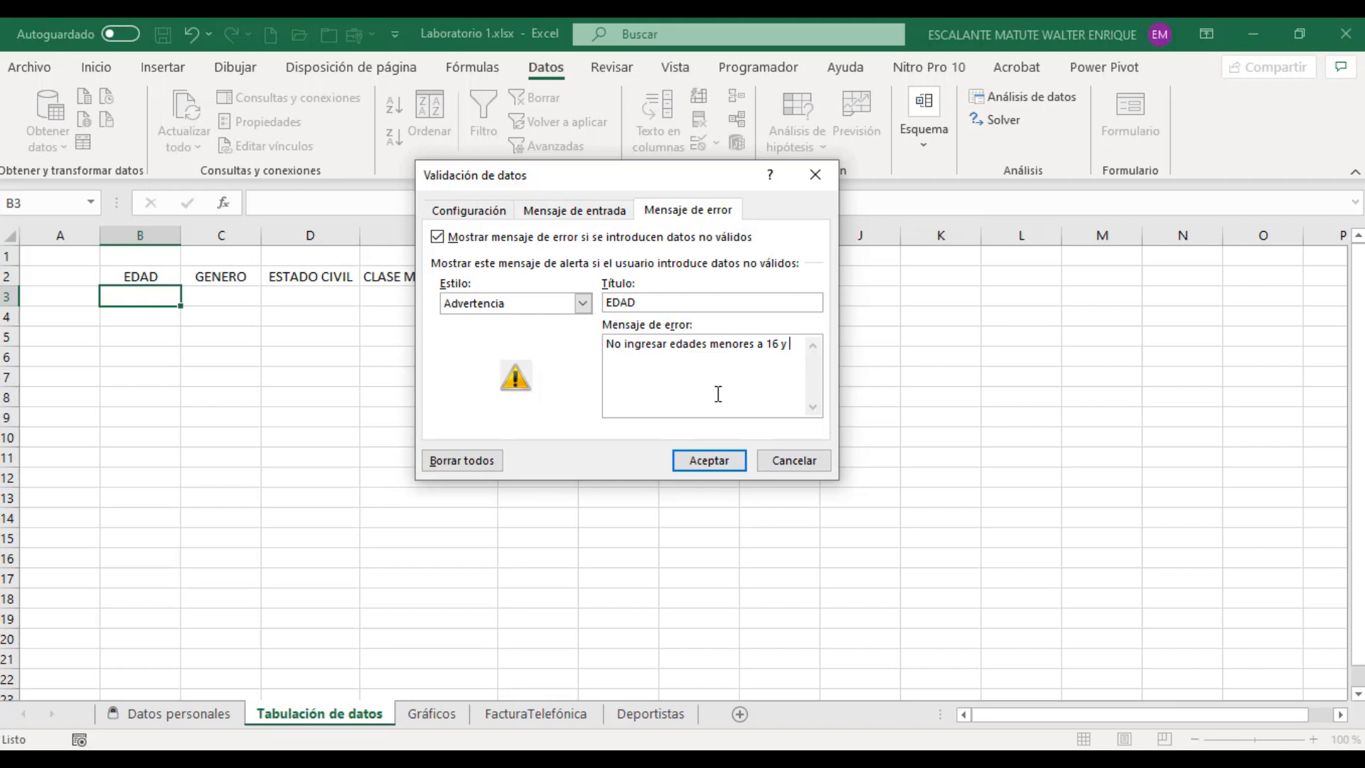
type("mayores a 70")
Step: Review the validation criteria, input message and error alert, and apply the rule to cell B3
left_click(475, 211)
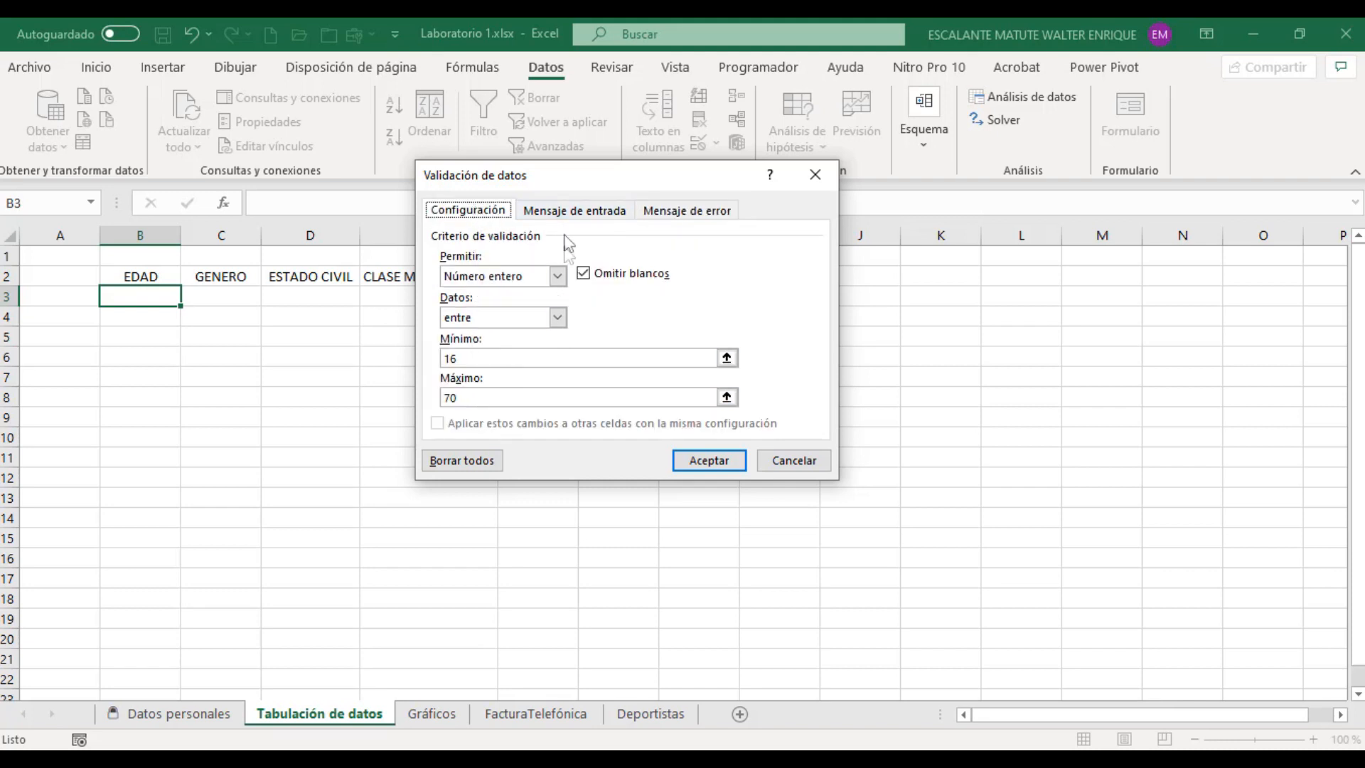
left_click(577, 212)
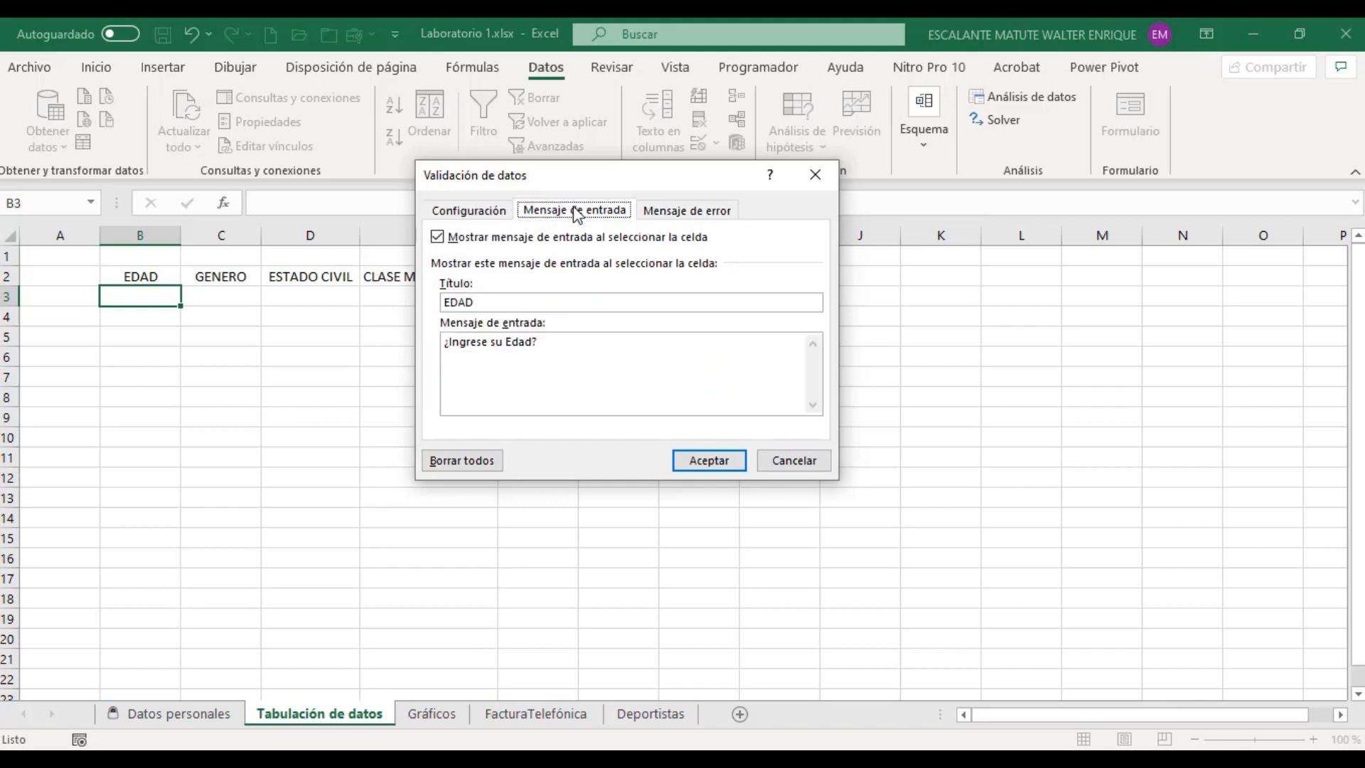
left_click(676, 217)
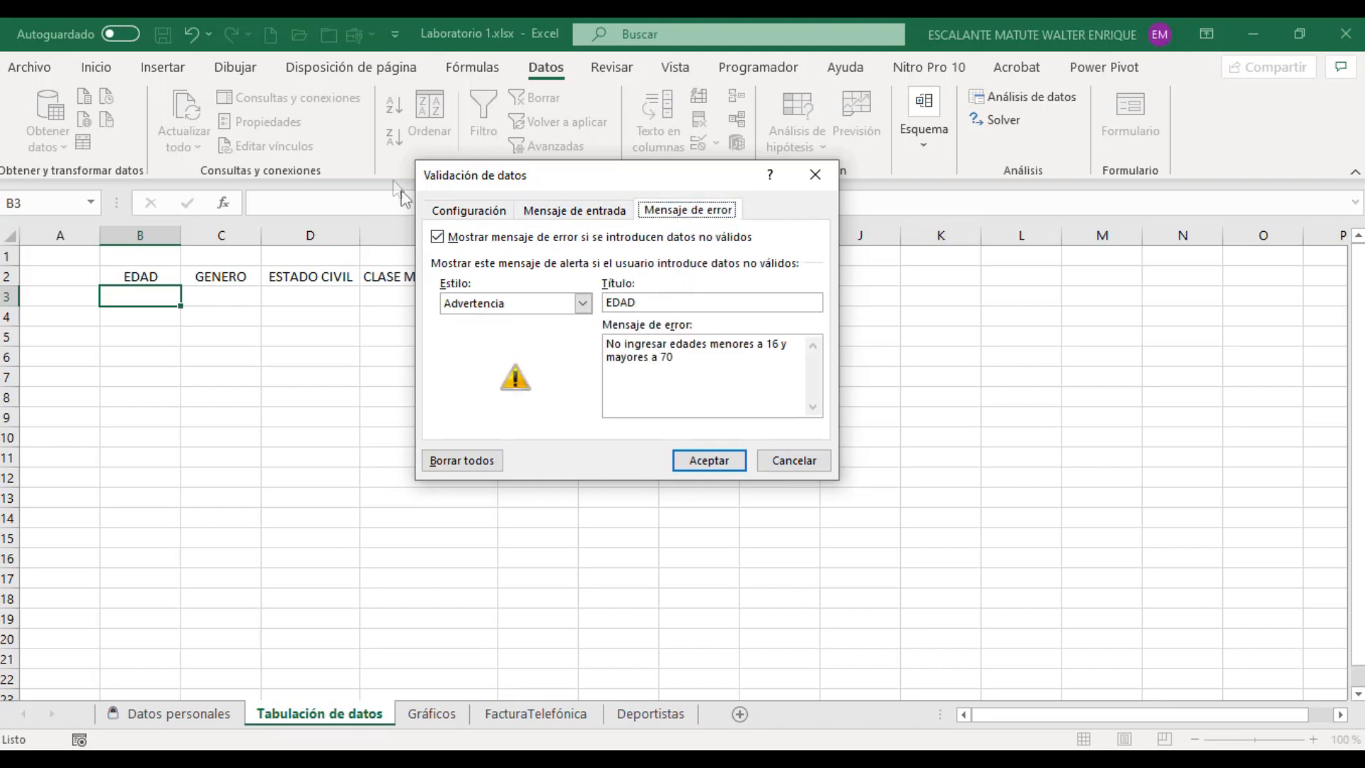
left_click(441, 213)
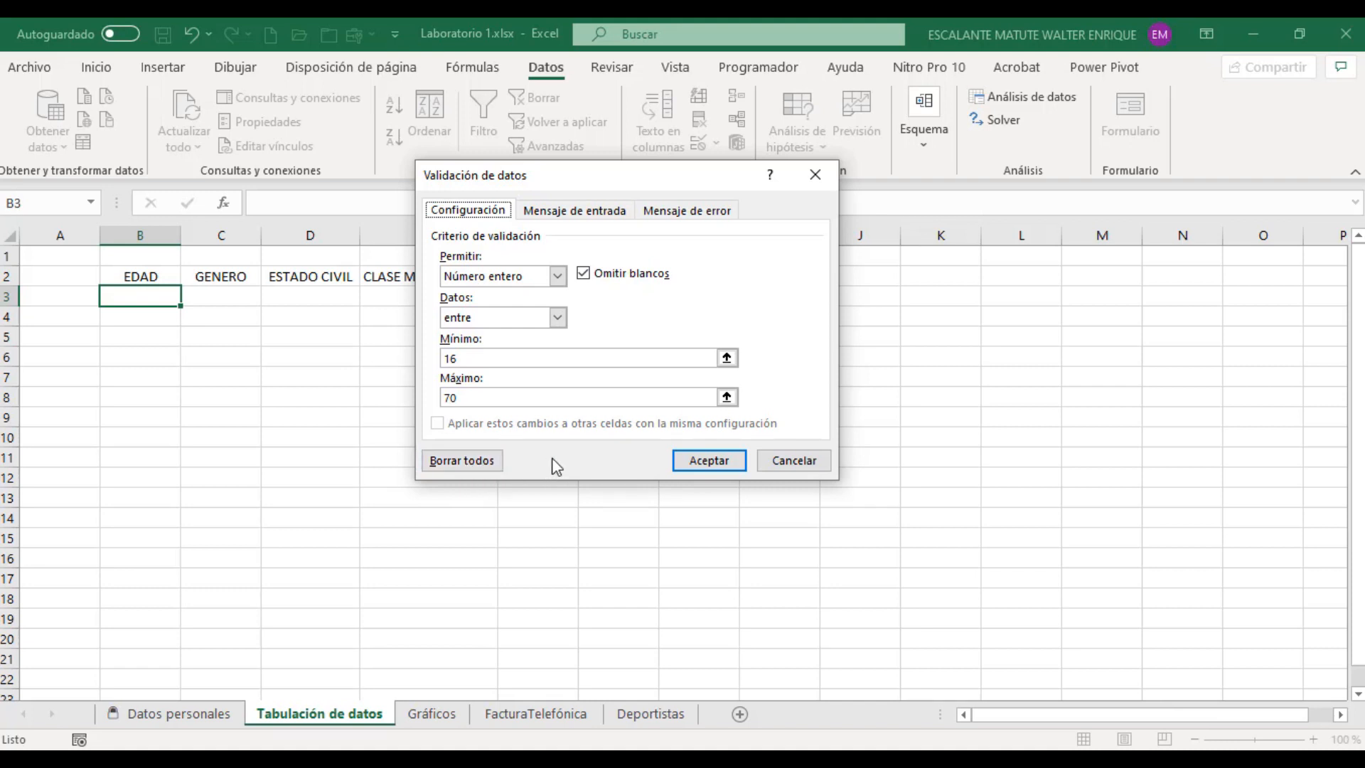
left_click(717, 463)
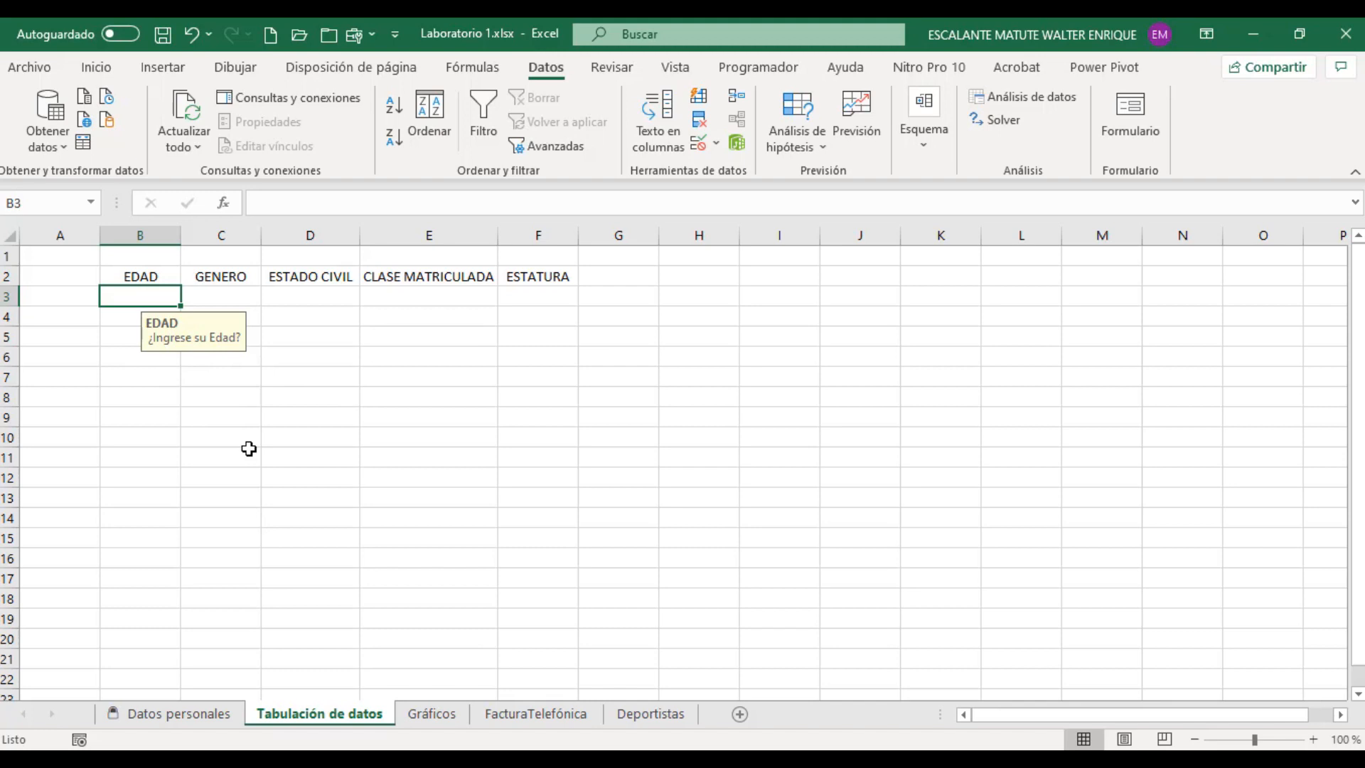
Step: Compare cells B3 and B4 to check which of them shows the input message
left_click(120, 318)
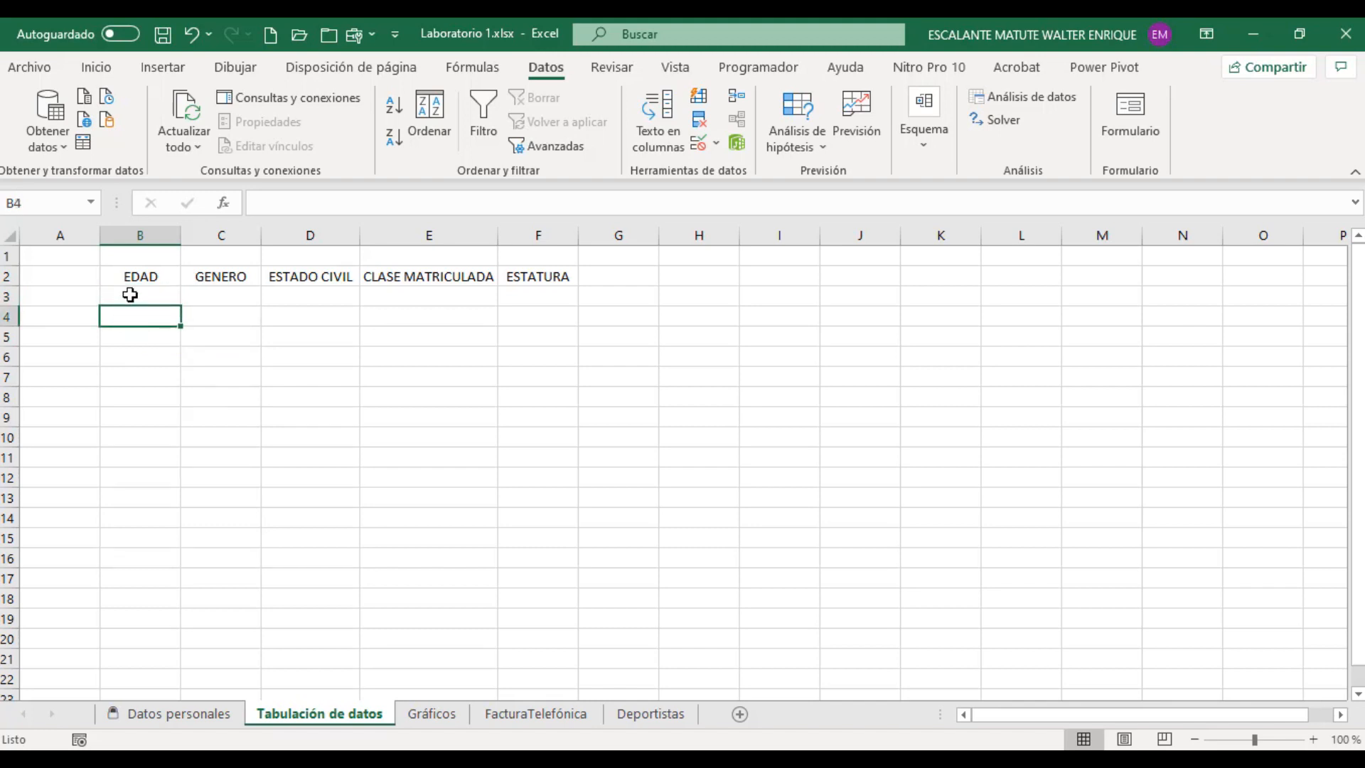
left_click(130, 295)
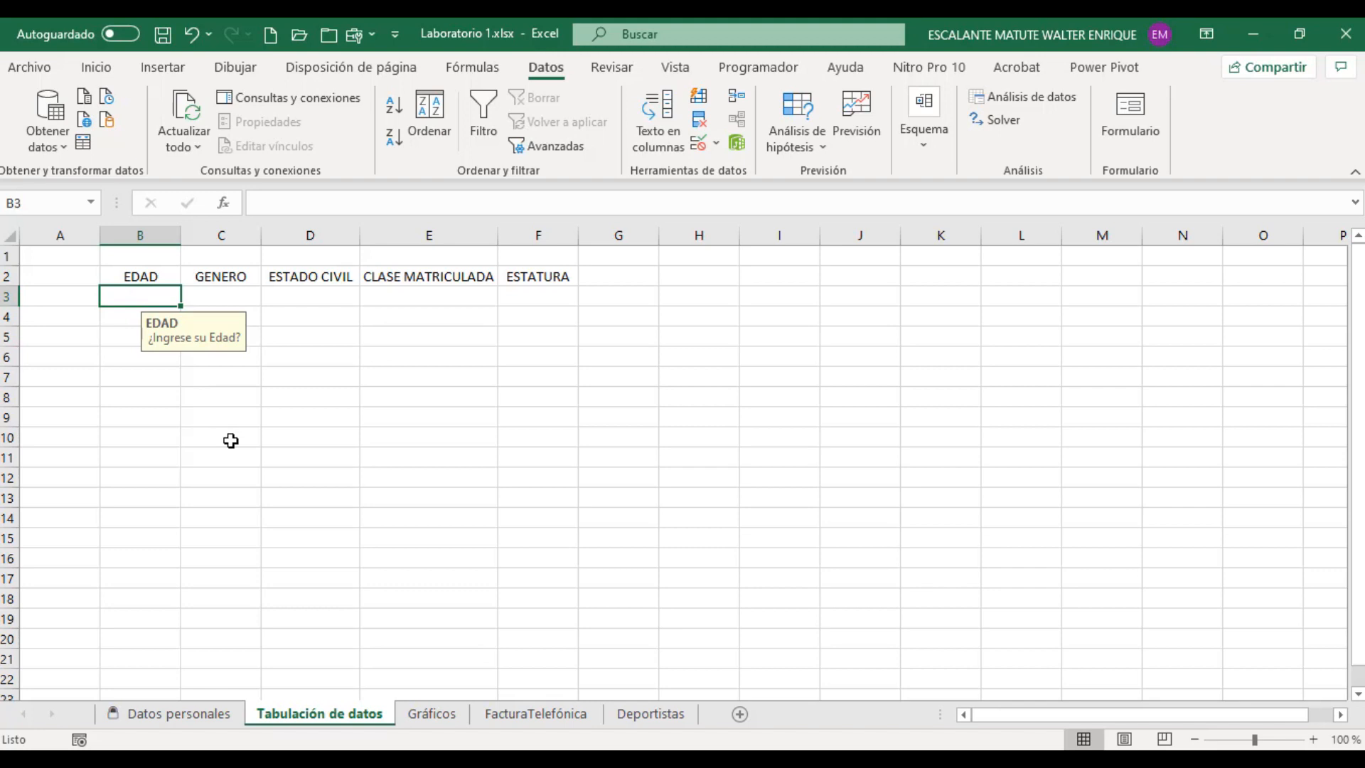
left_click(124, 320)
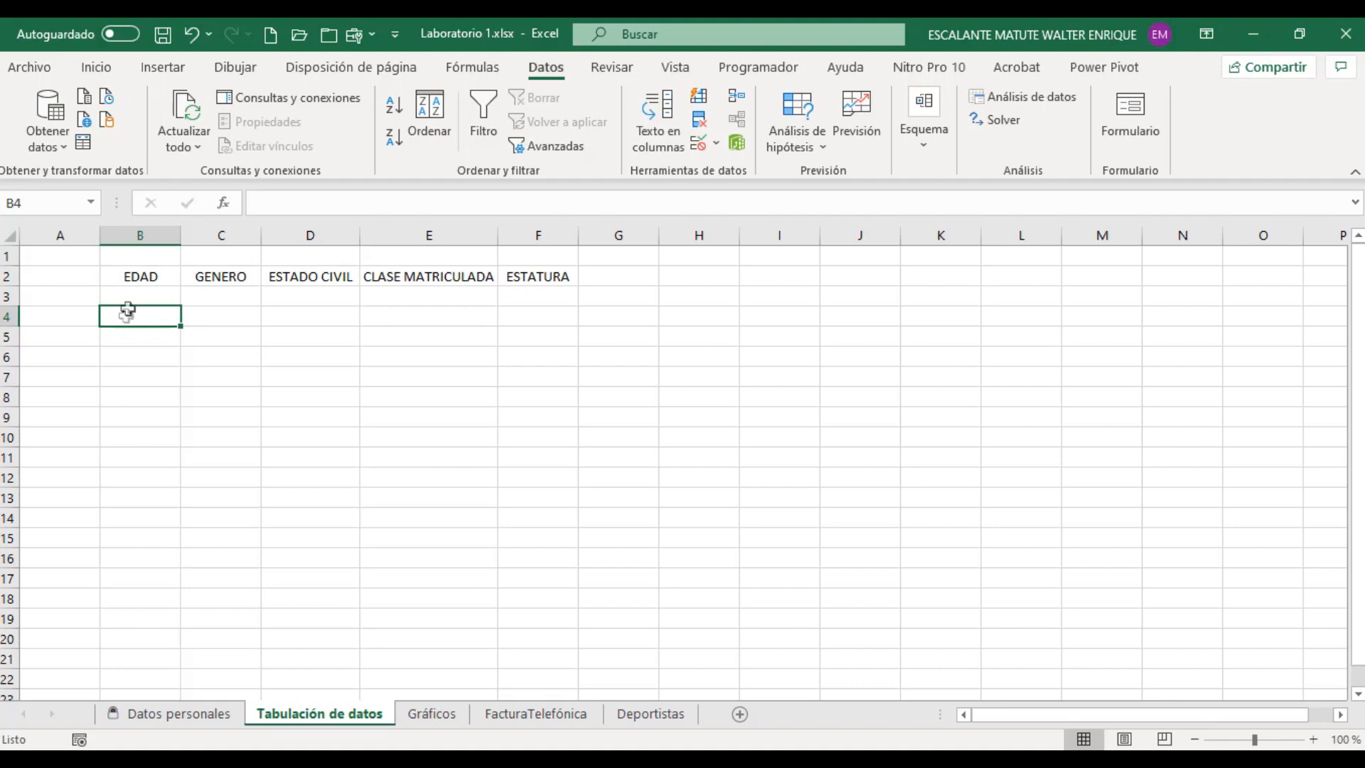
Step: Fill the validation of cell B3 down the EDAD column to cell B10
left_click(130, 295)
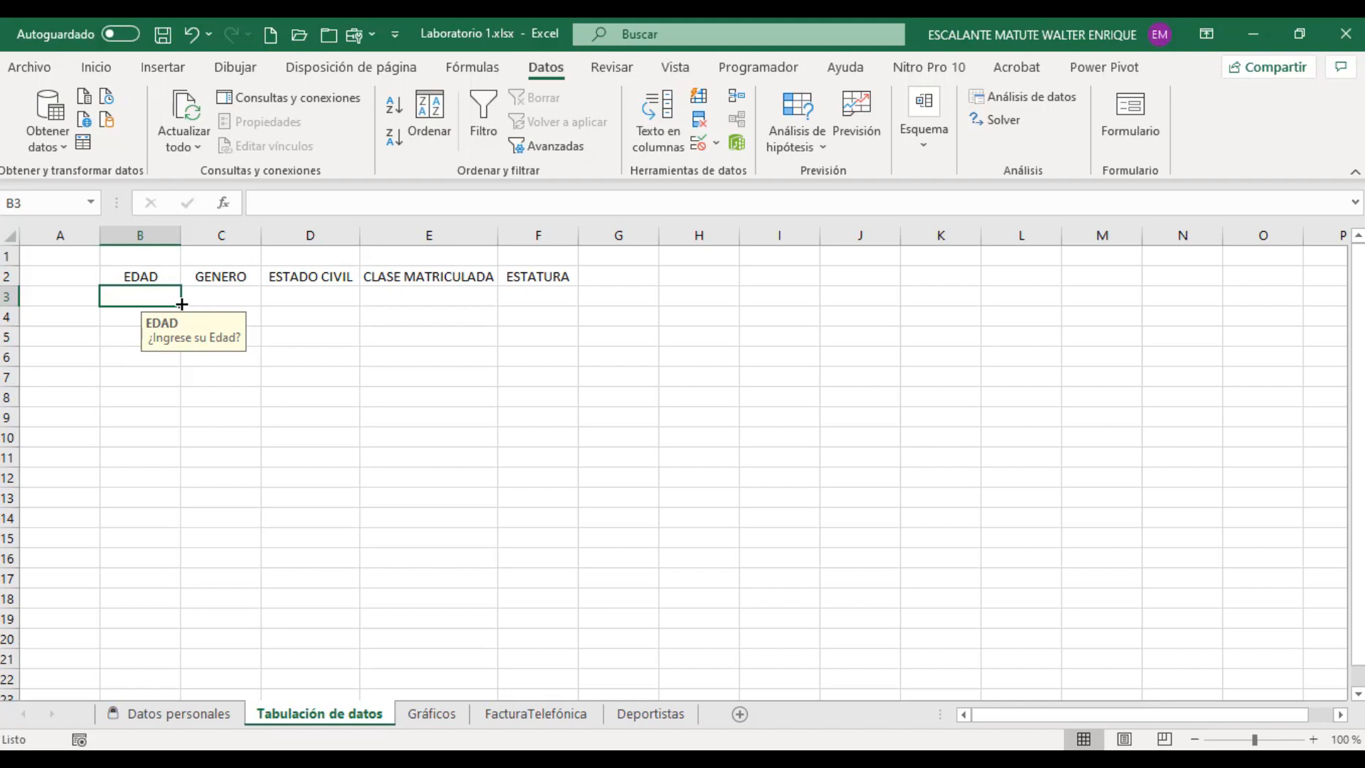
left_click_drag(182, 303, 177, 440)
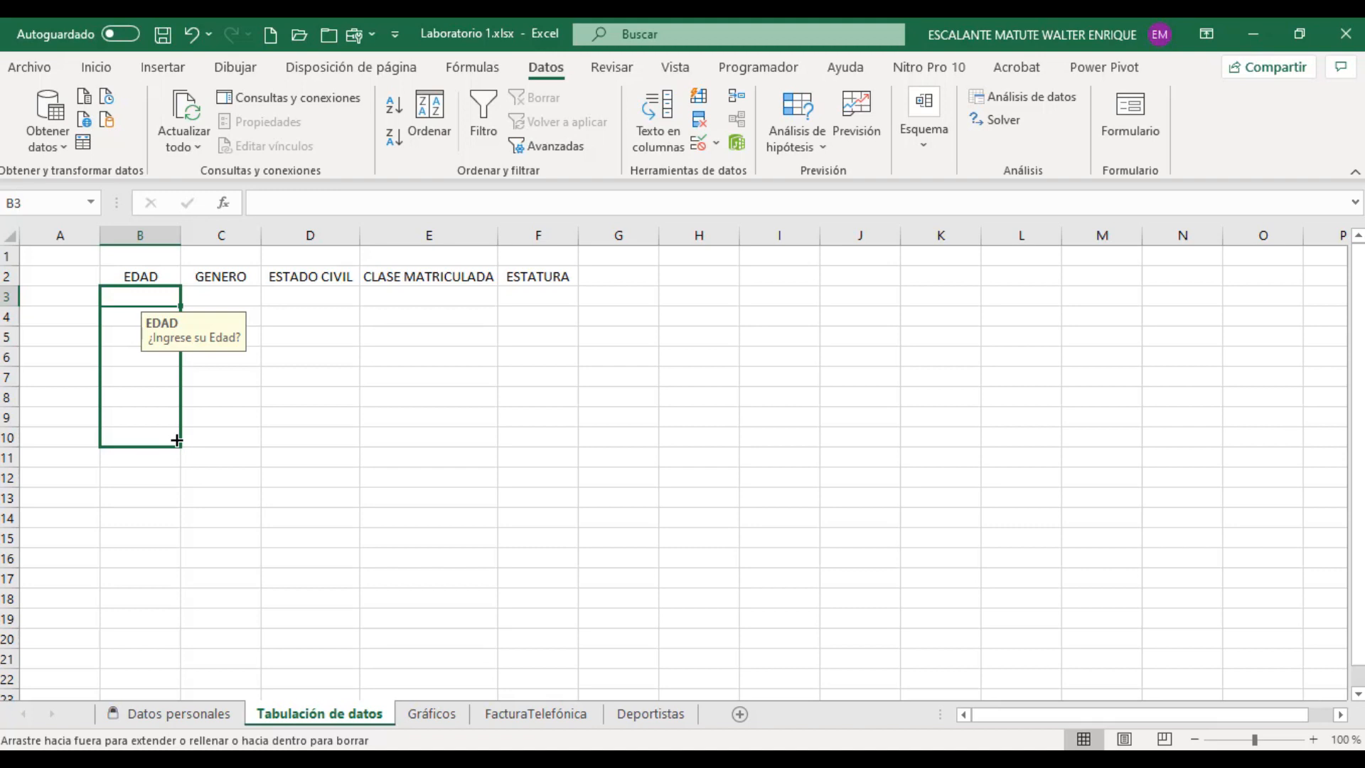
left_click_drag(177, 440, 174, 438)
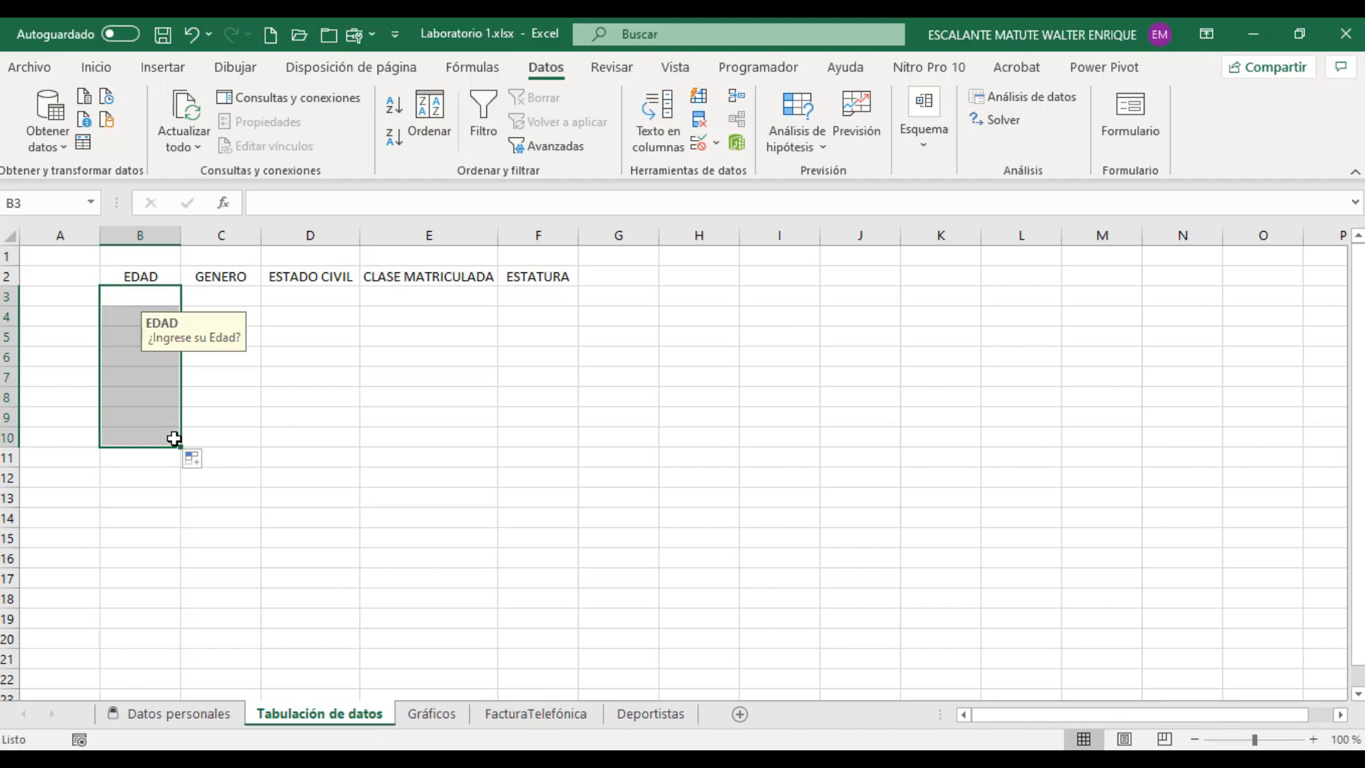
Step: Step down the EDAD column from cell B3 to check the input message in the filled cells
left_click(129, 293)
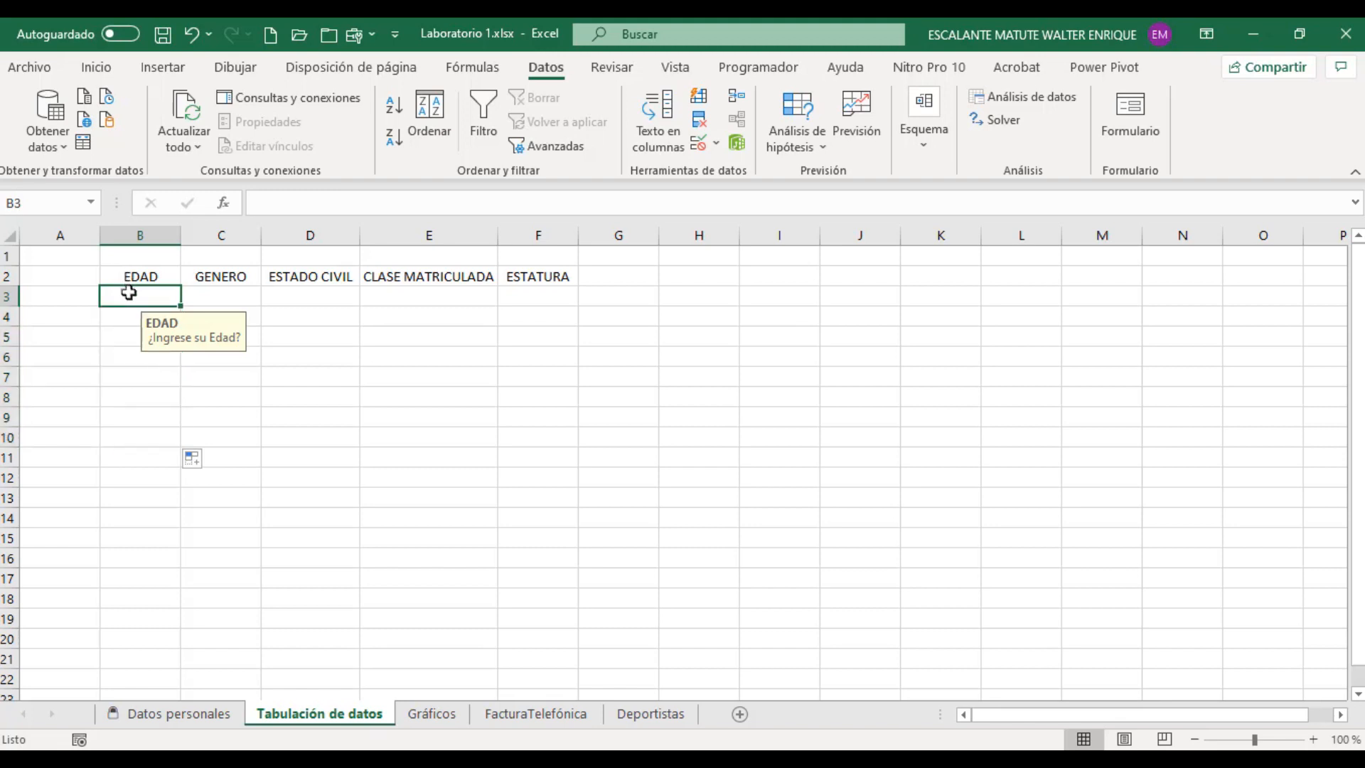
key("Down")
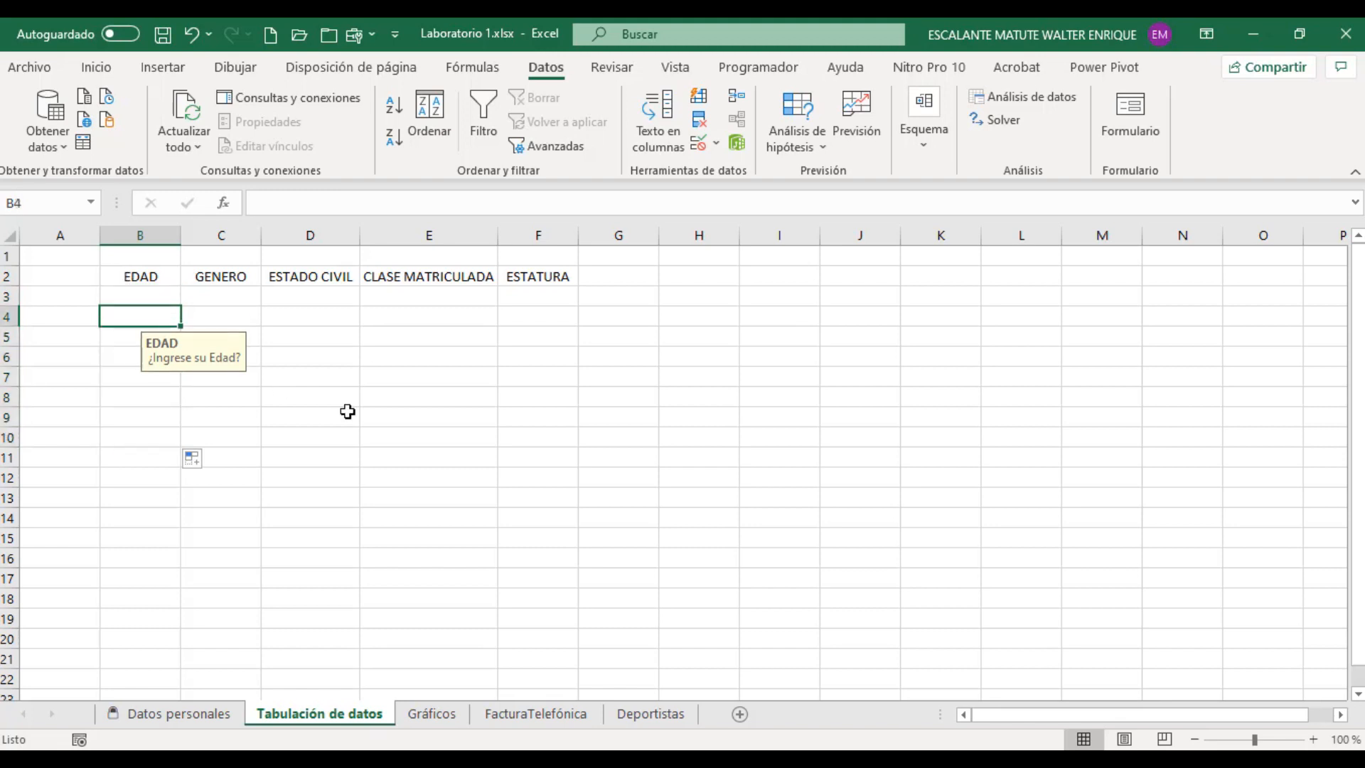
key("Down")
Step: Move through the EDAD column to cell B11 to check how far the input message extends, and return to cell B3
key("Down")
key("Down")
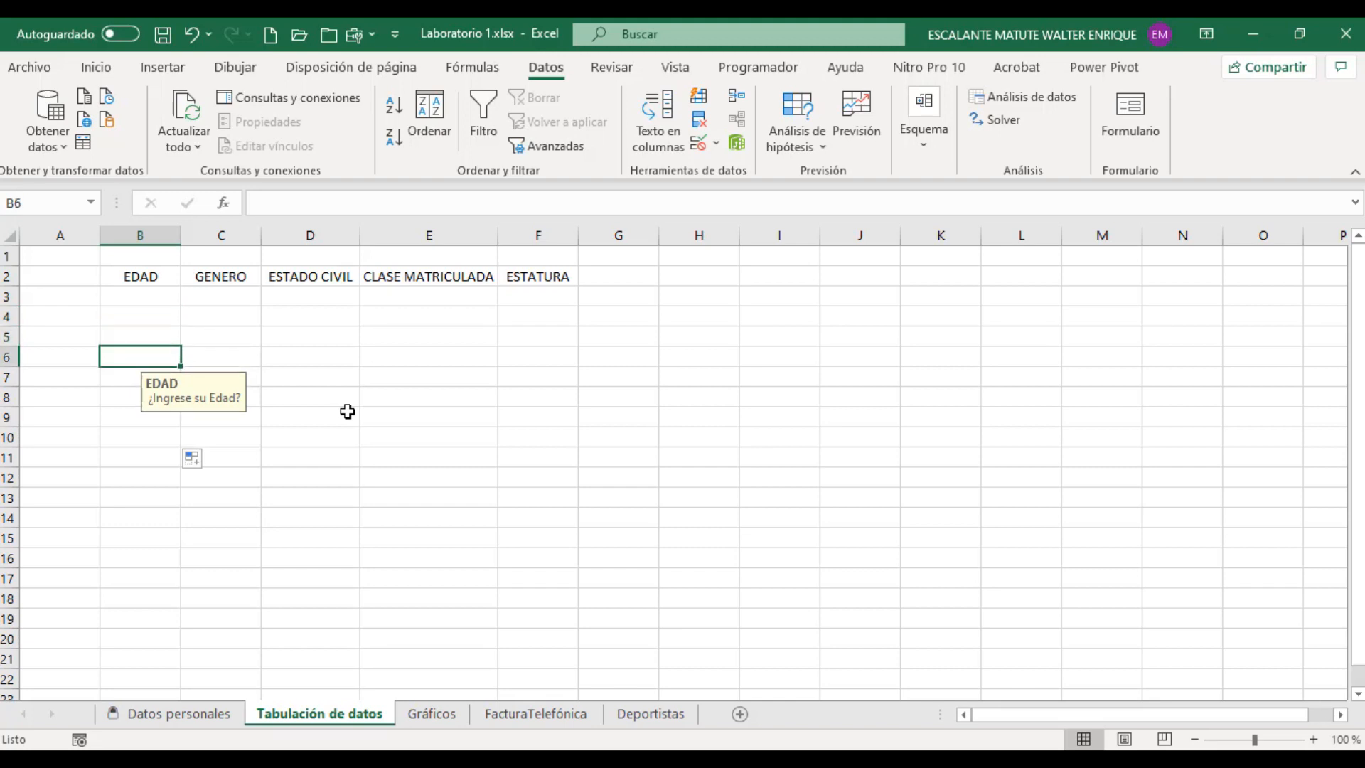
key("Down")
key("Down")
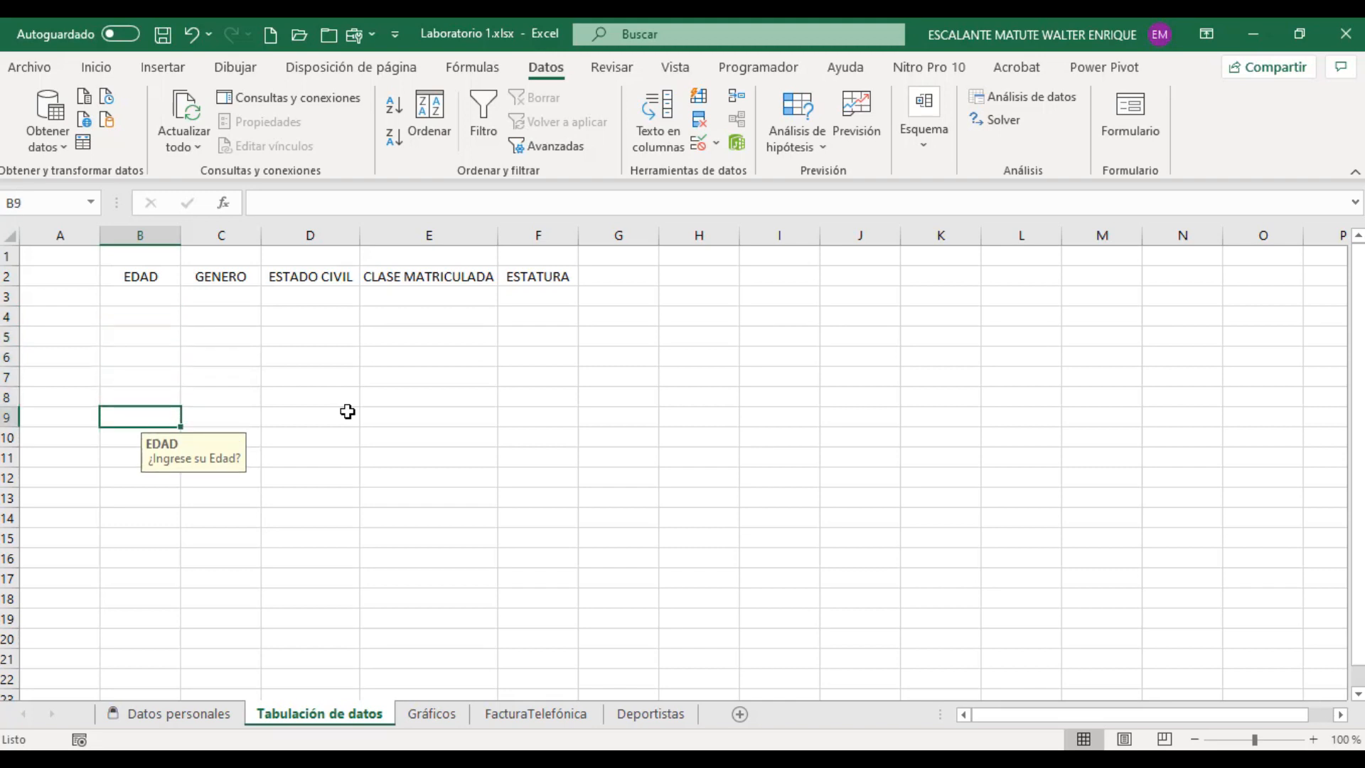
key("Down")
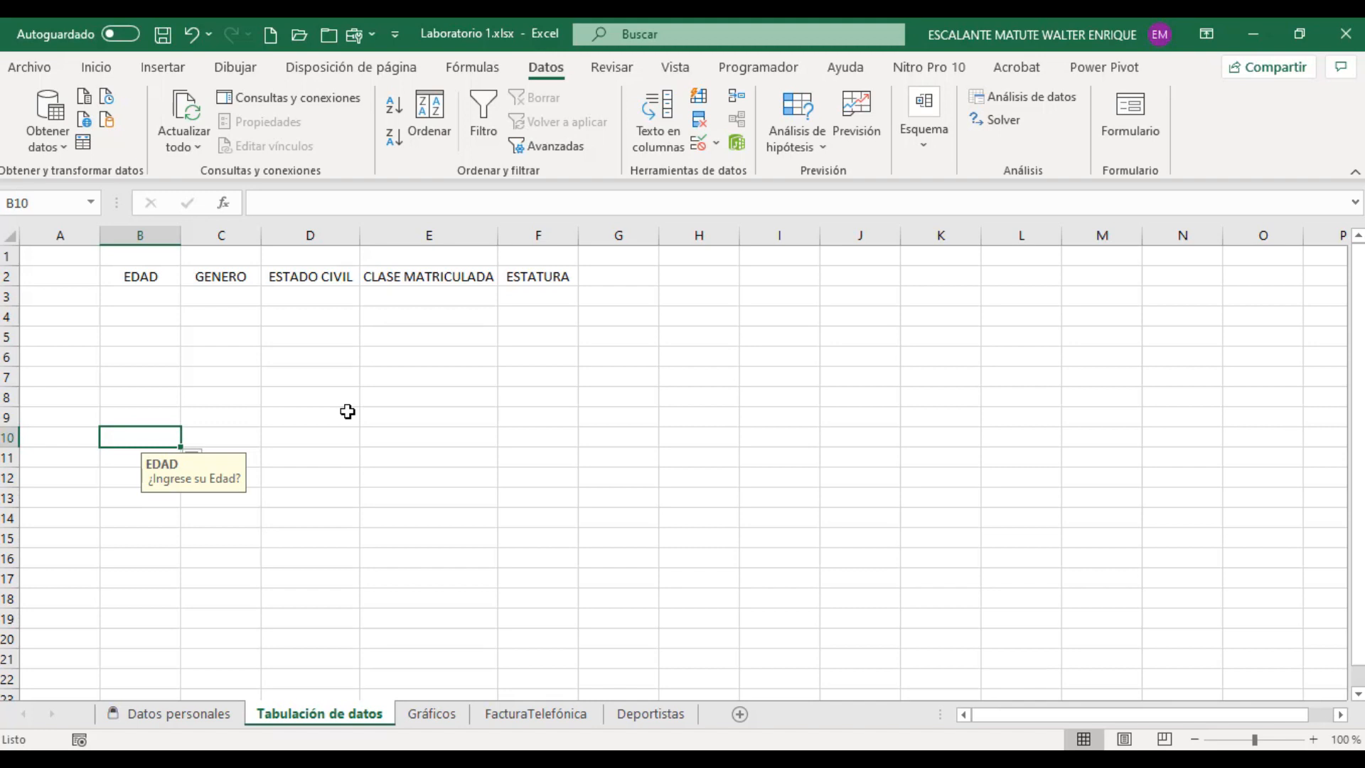
key("Down")
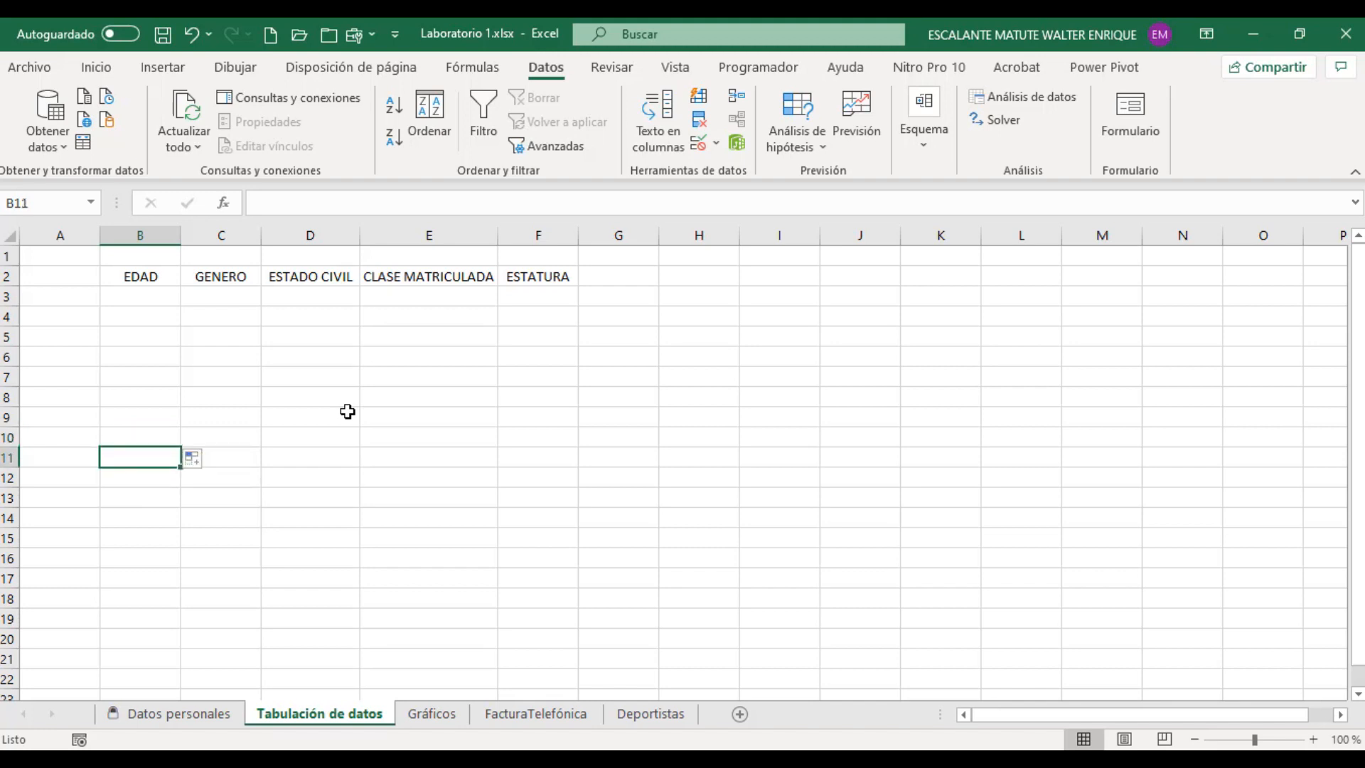
key("Up")
key("Up")
key("Up")
key("Up")
key("Up")
key("Up")
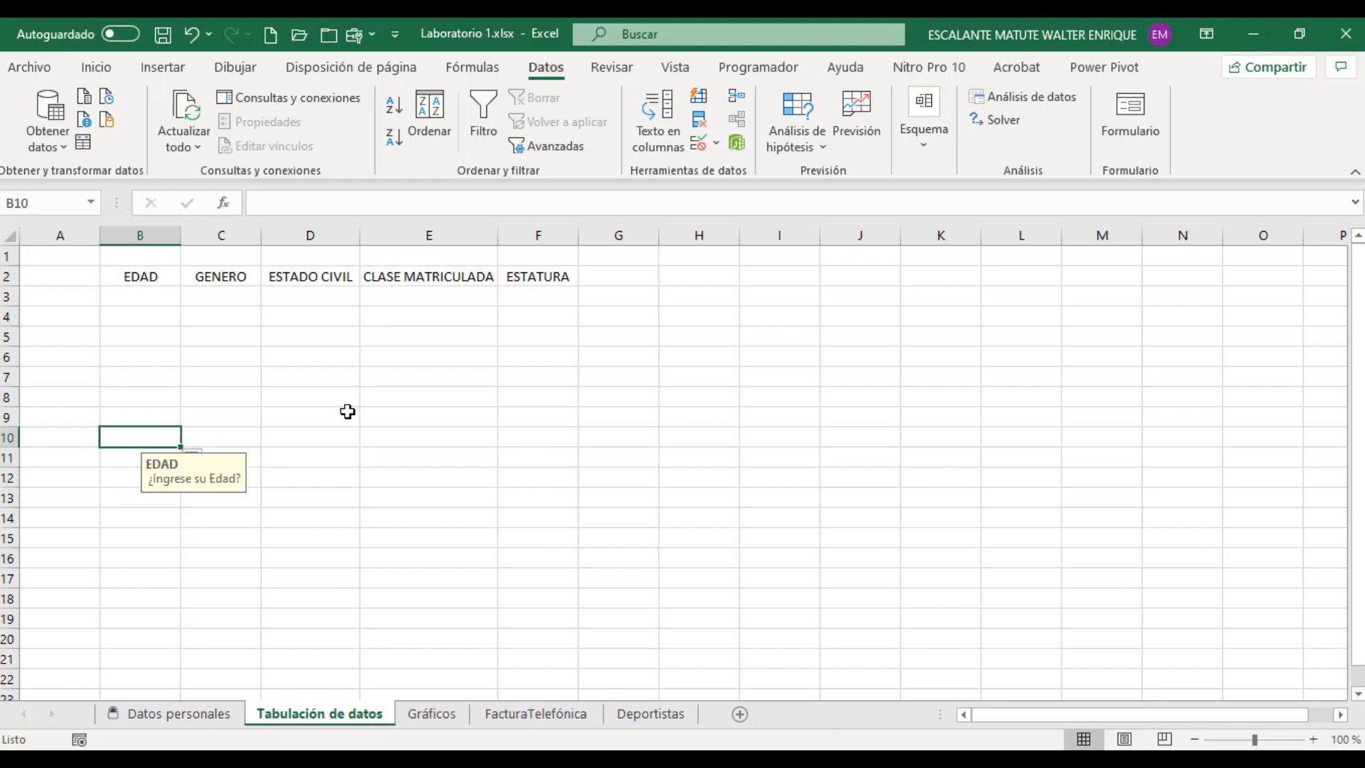
key("Up")
key("Up")
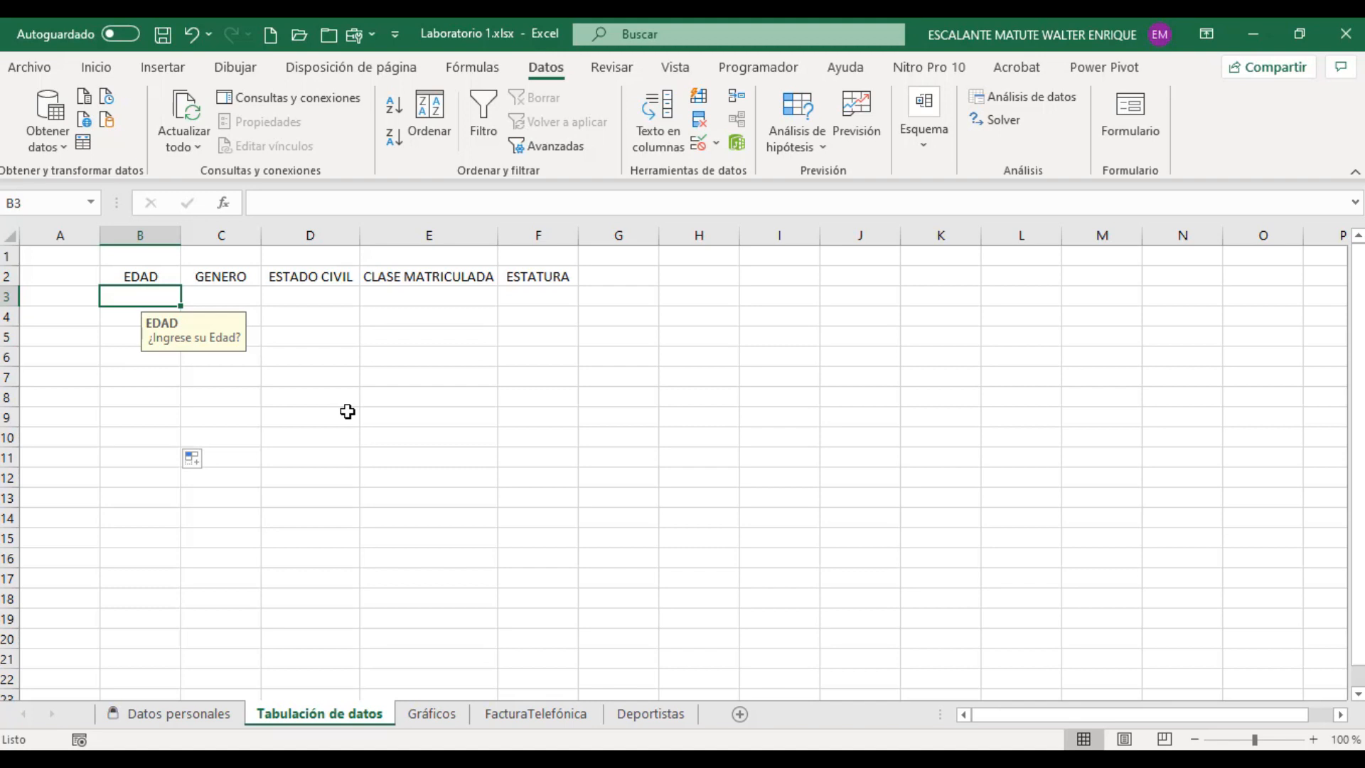
Step: Test the age rule by entering 10 in cell B3, accept it despite the warning, and clear the cell
type("10")
key("Return")
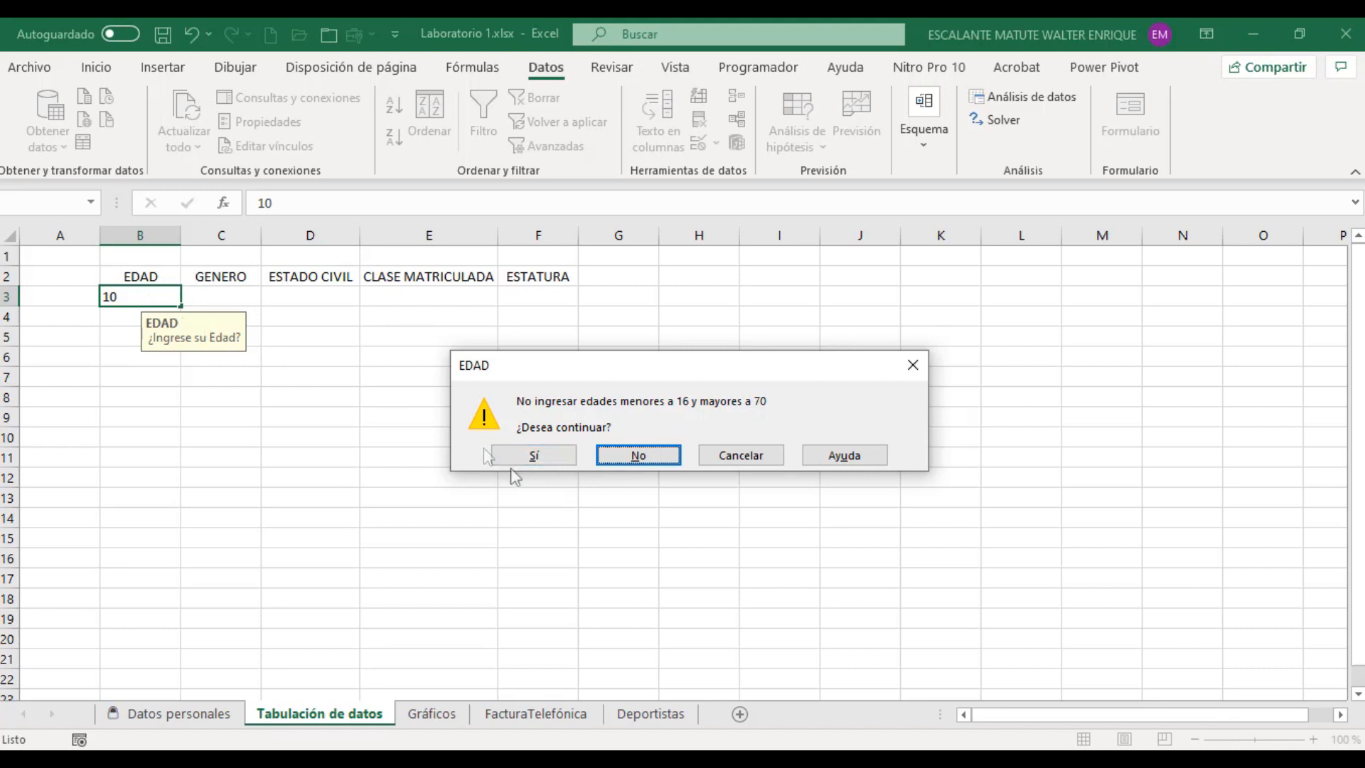
left_click(534, 456)
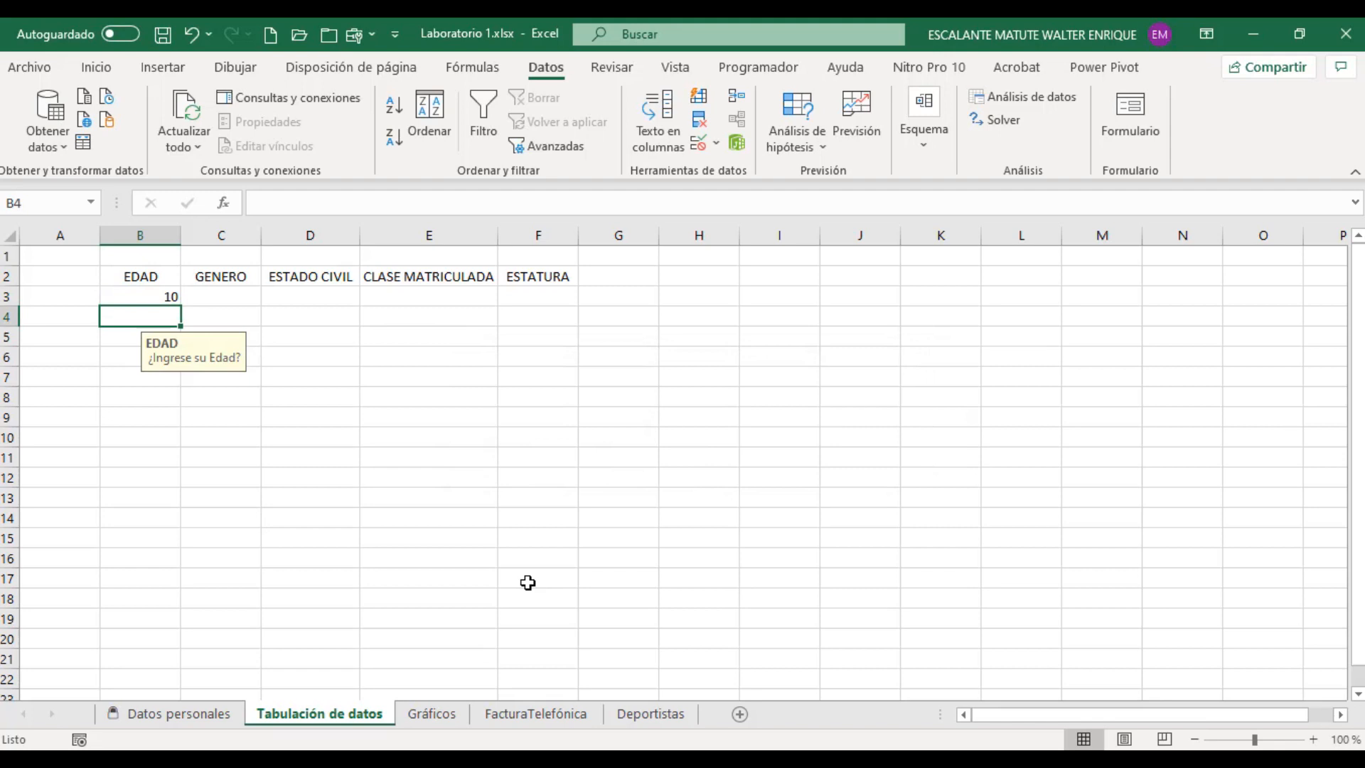
left_click(165, 296)
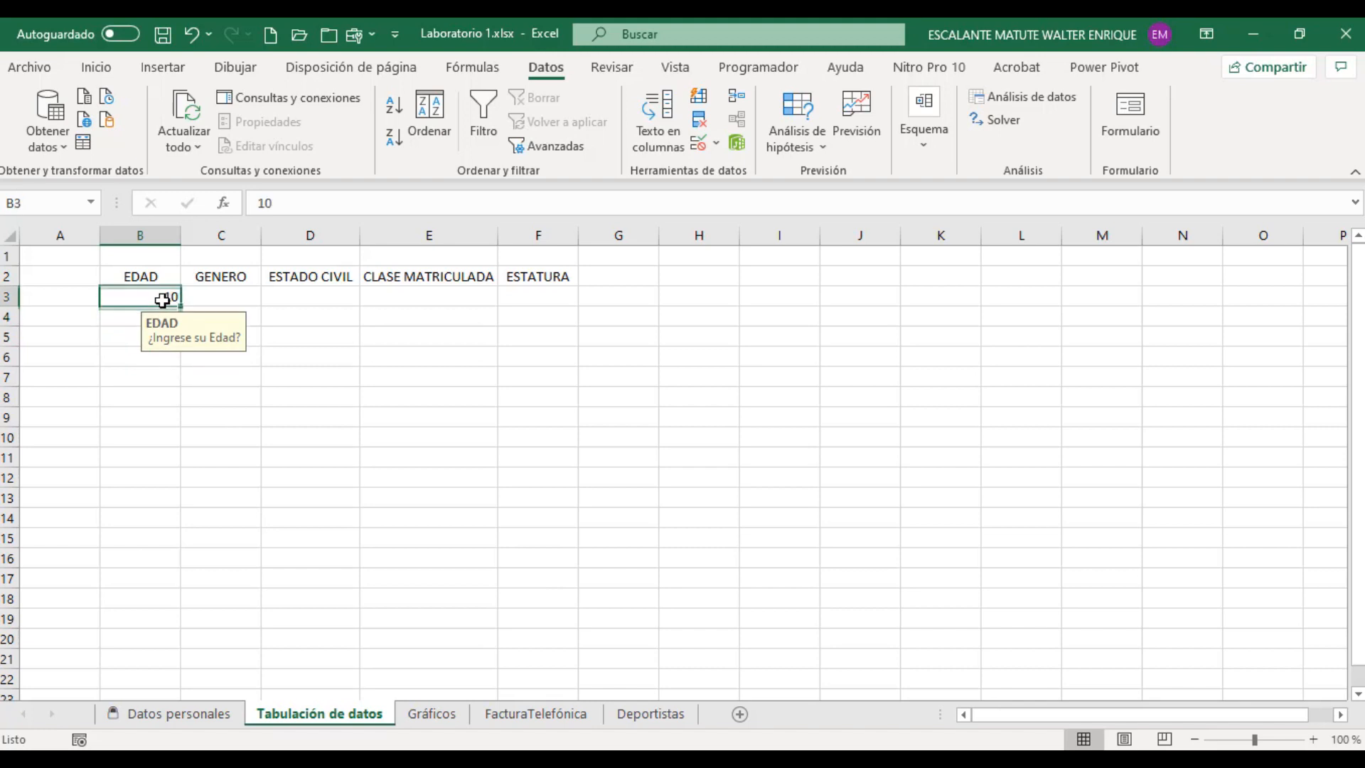
key("Delete")
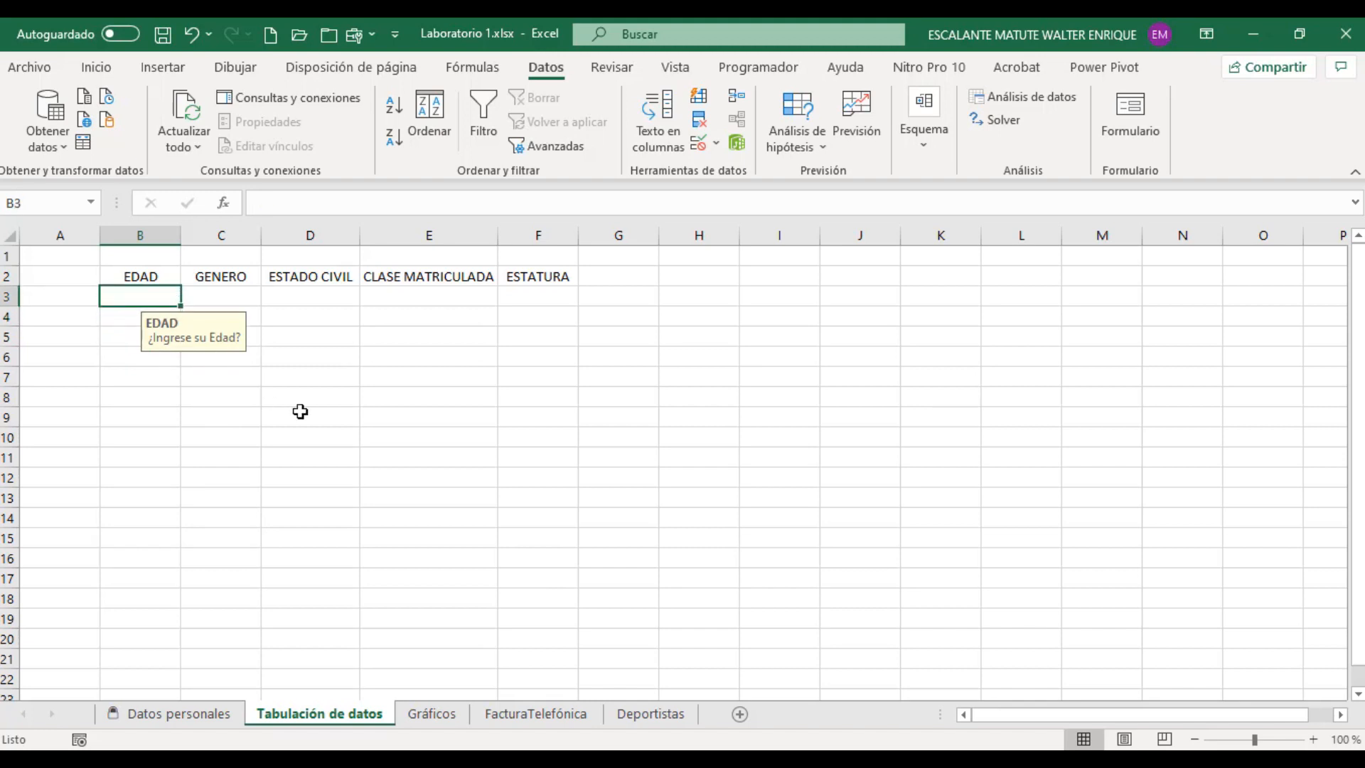
Step: Test the age warning in cell B3 by declining the entry 11, replacing it with 14 and cancelling that entry
type("11")
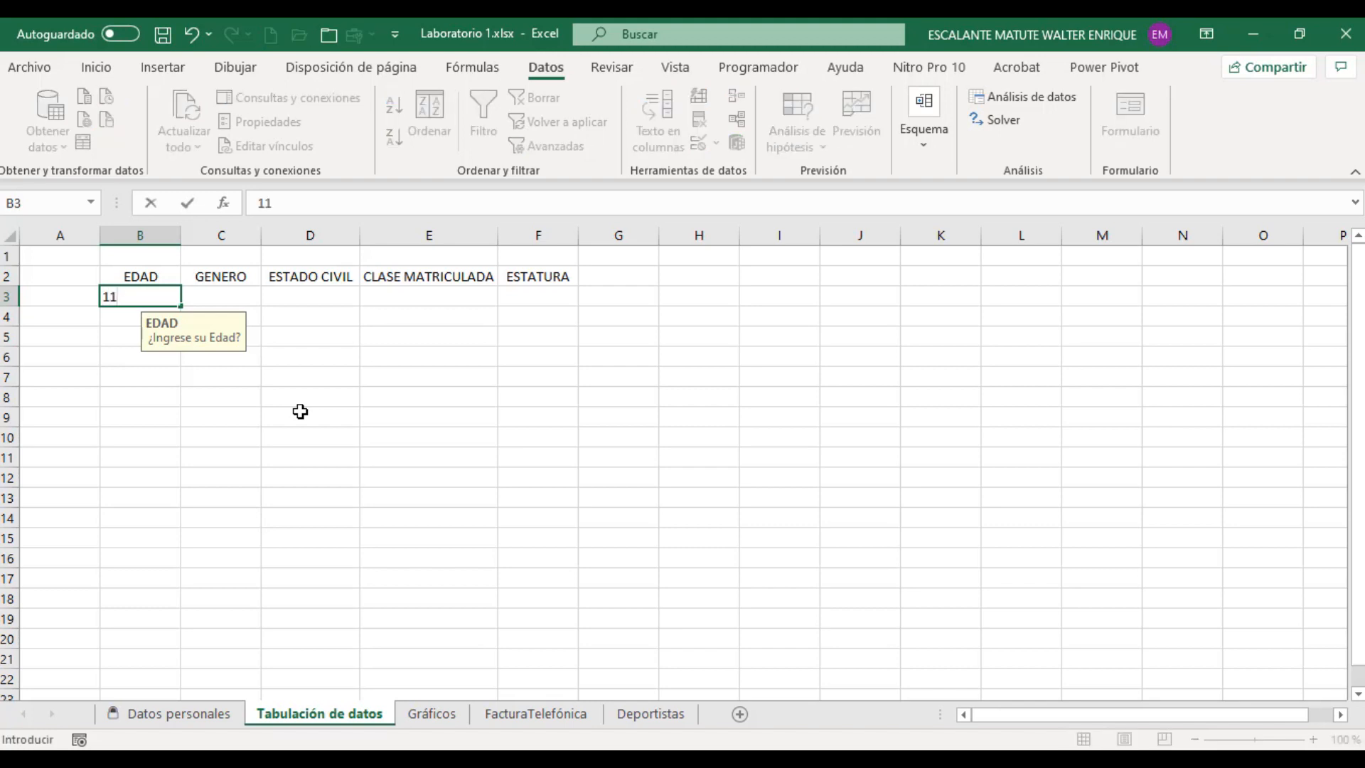
key("Return")
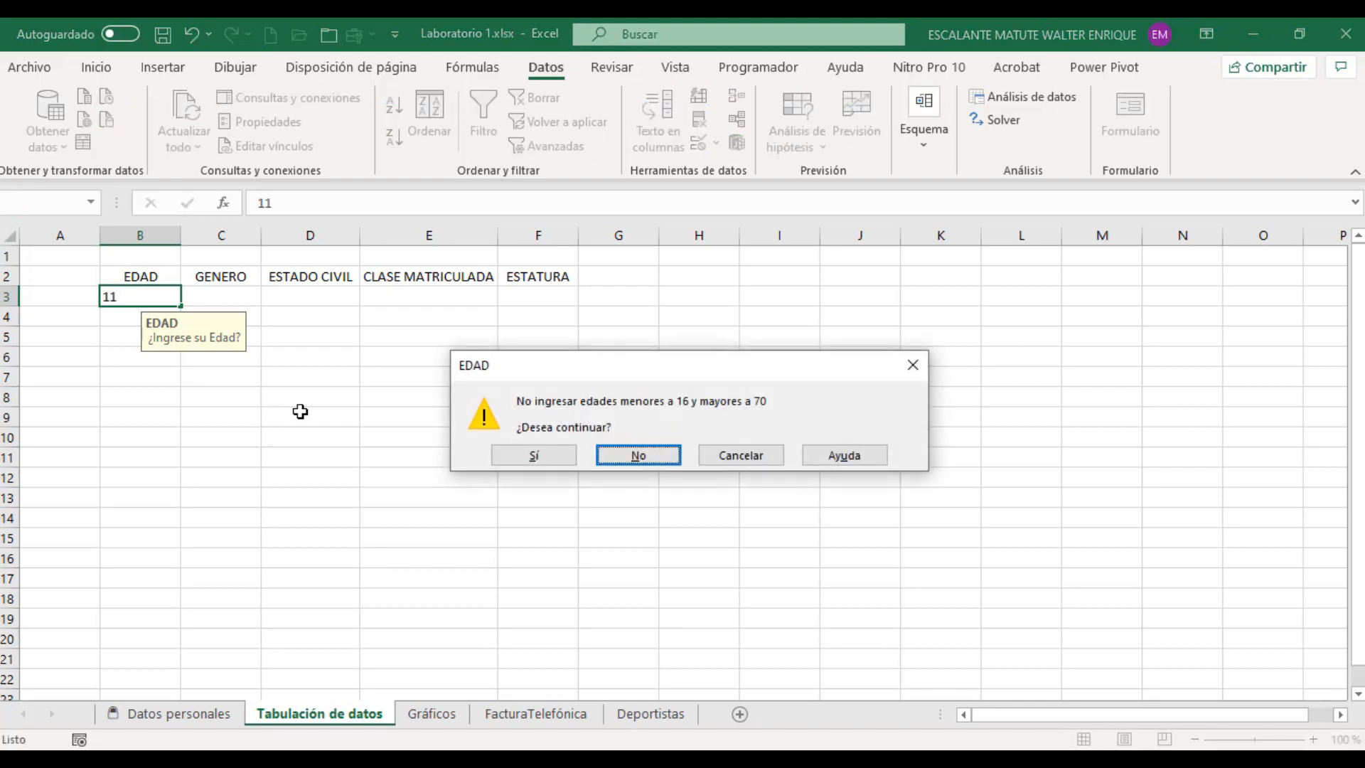
left_click(639, 456)
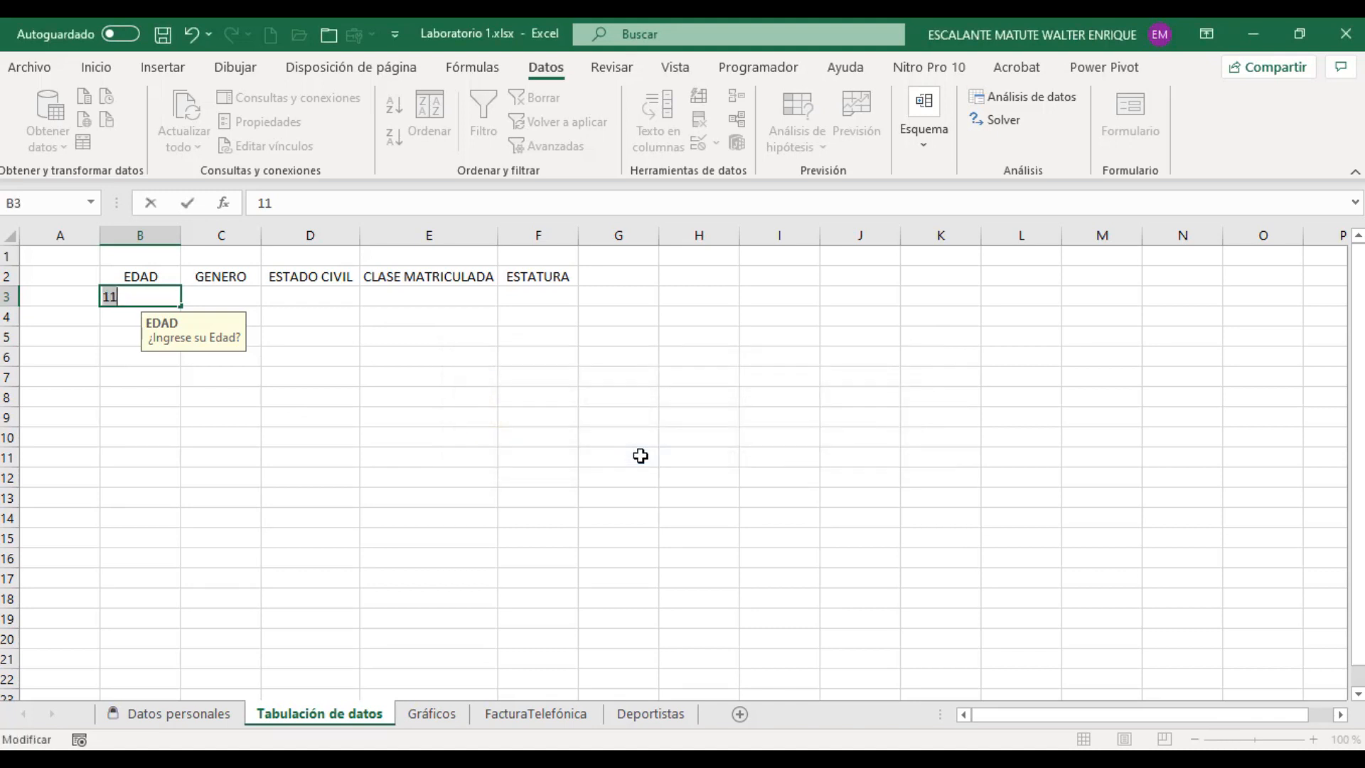
type("14")
key("Return")
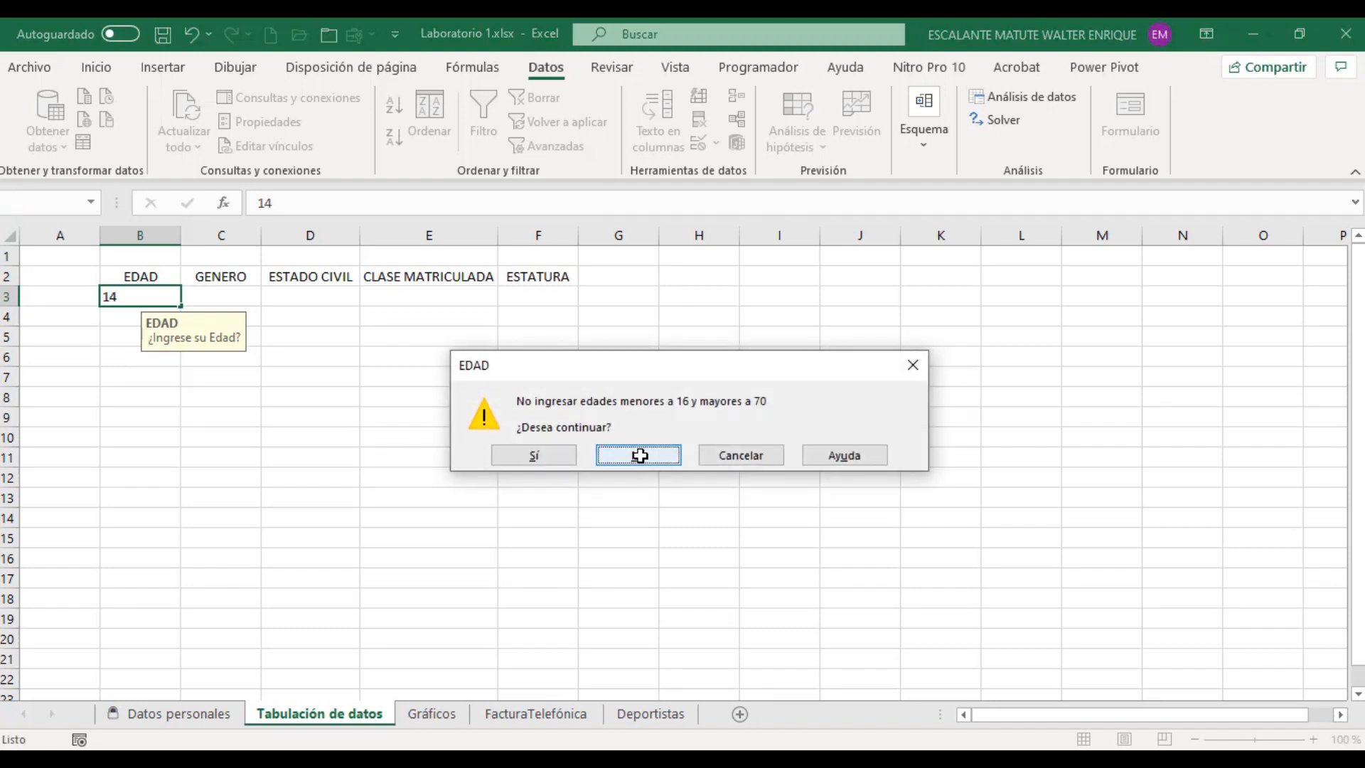
left_click(744, 462)
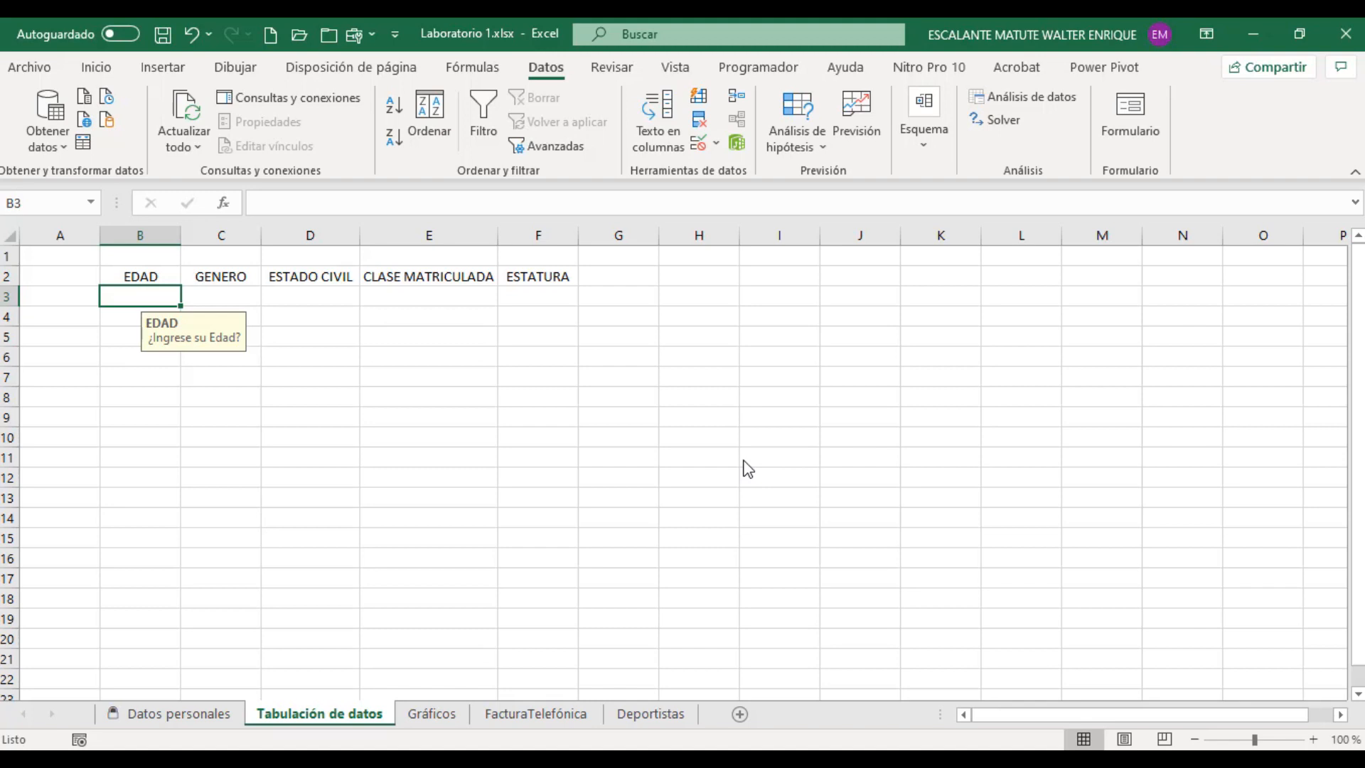
Step: Enter the ages 19, 50, 18, 25, 21 and 26 in cells B3 to B8 of the EDAD column
type("19")
key("Return")
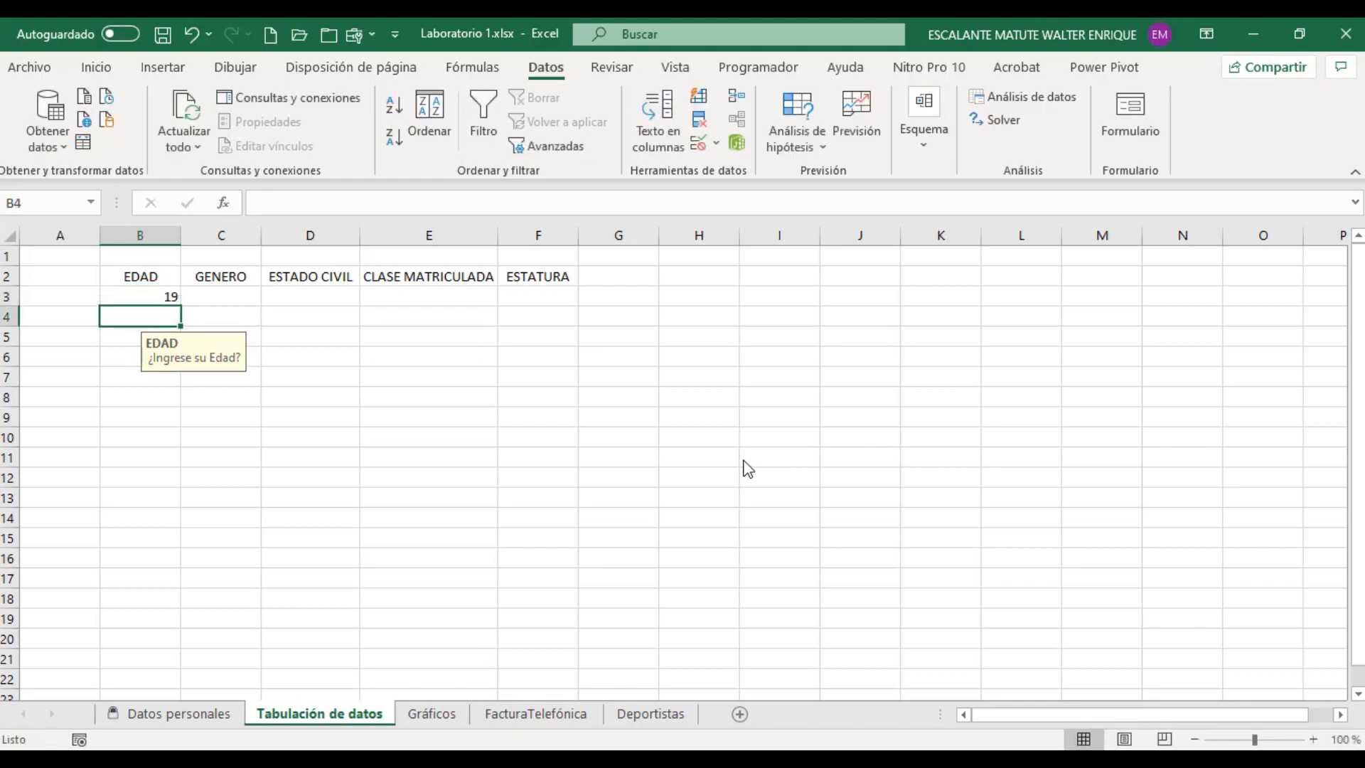
type("50")
key("Return")
type("18")
key("Return")
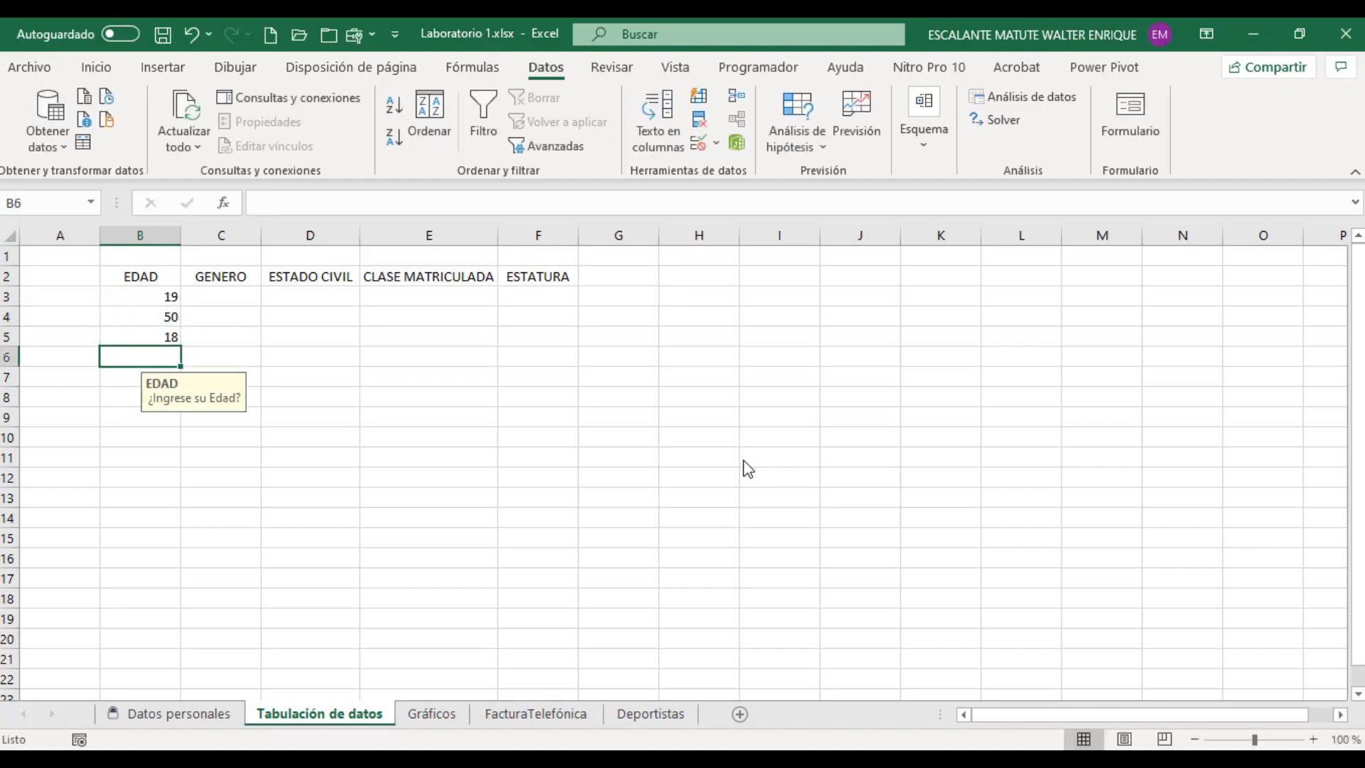
type("25")
key("Return")
type("21")
key("Return")
type("2")
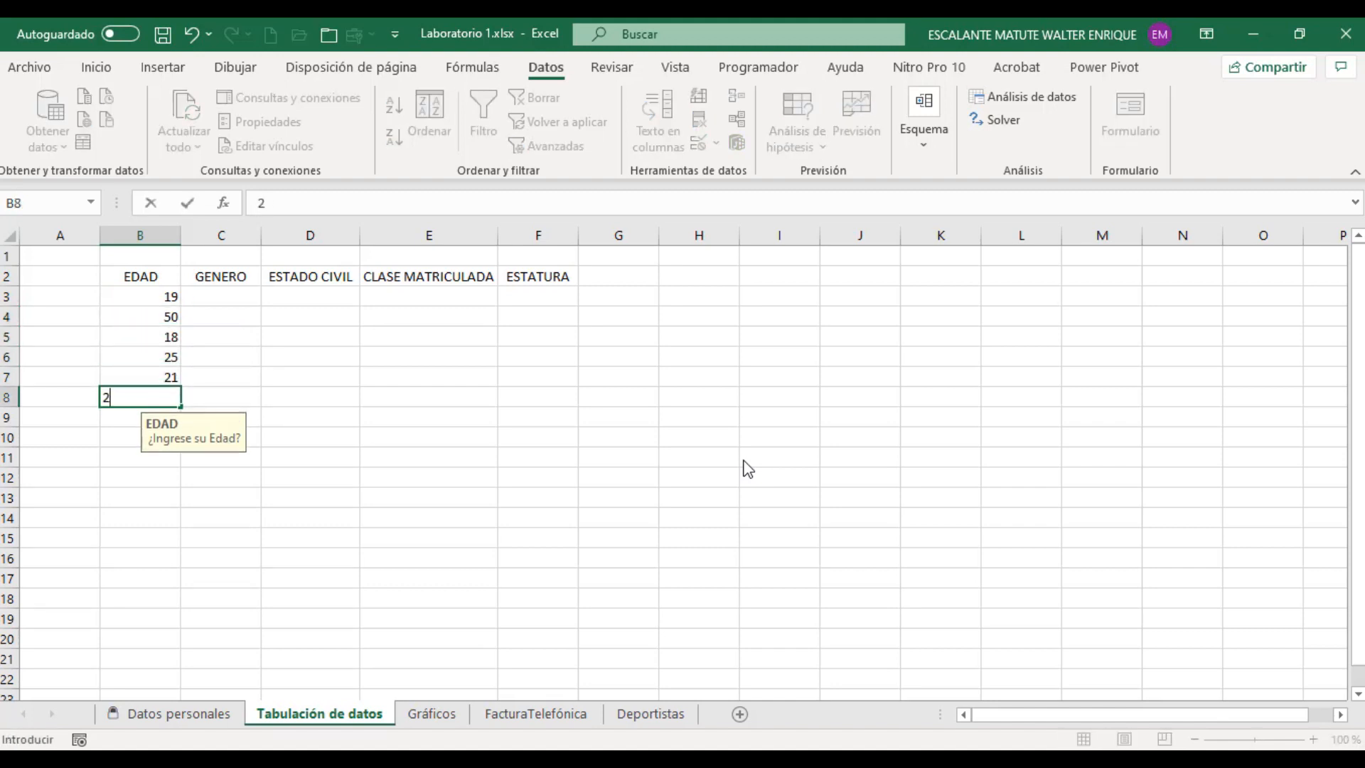
type("6")
key("Return")
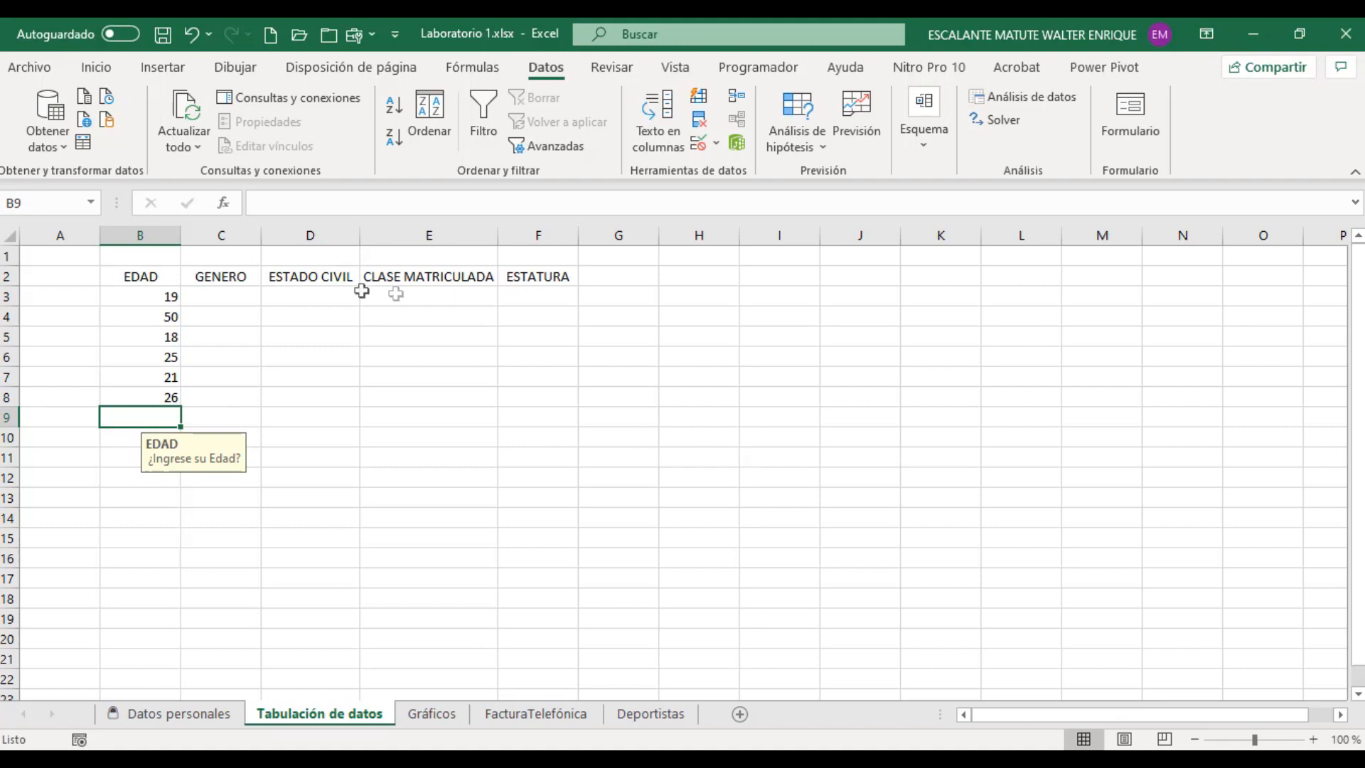
Step: Open data validation for cell C3 under GENERO and look through its criteria, input message and error alert settings
left_click(226, 294)
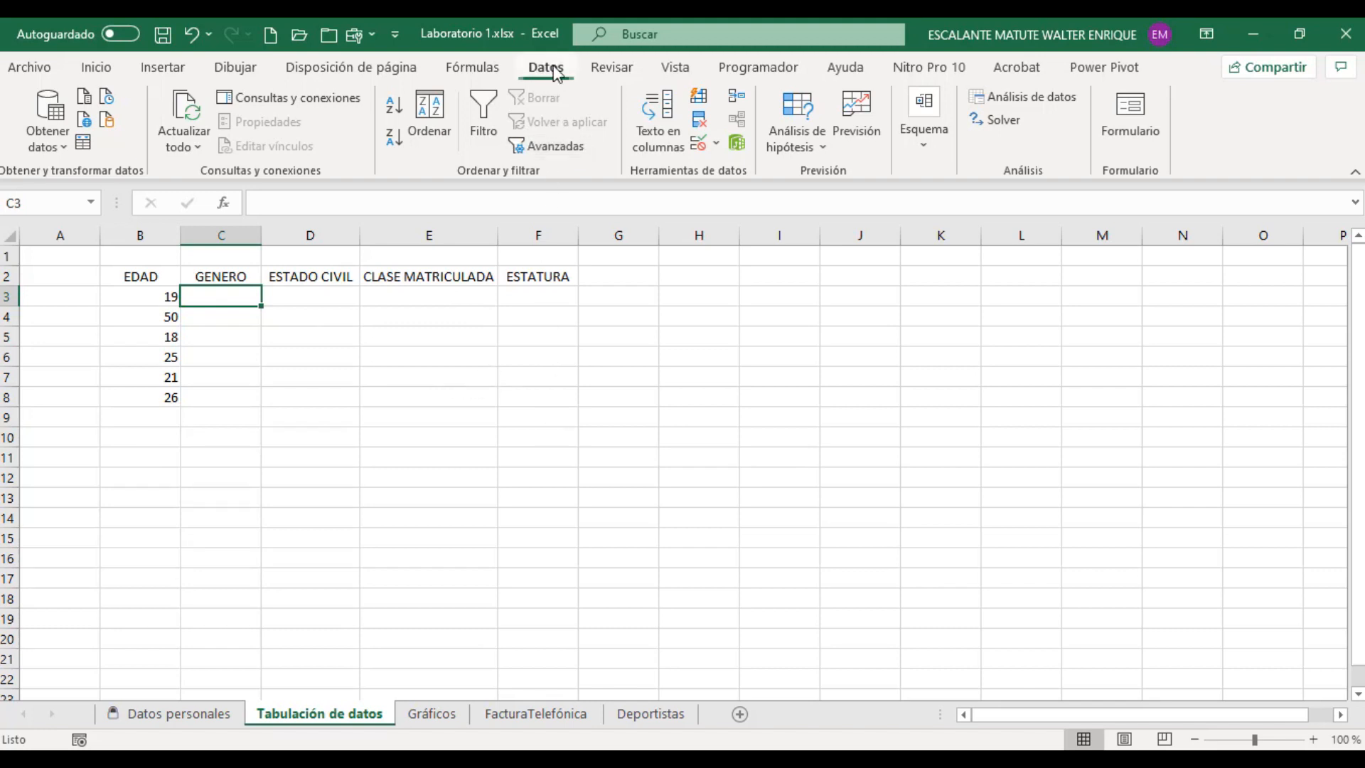
left_click(698, 144)
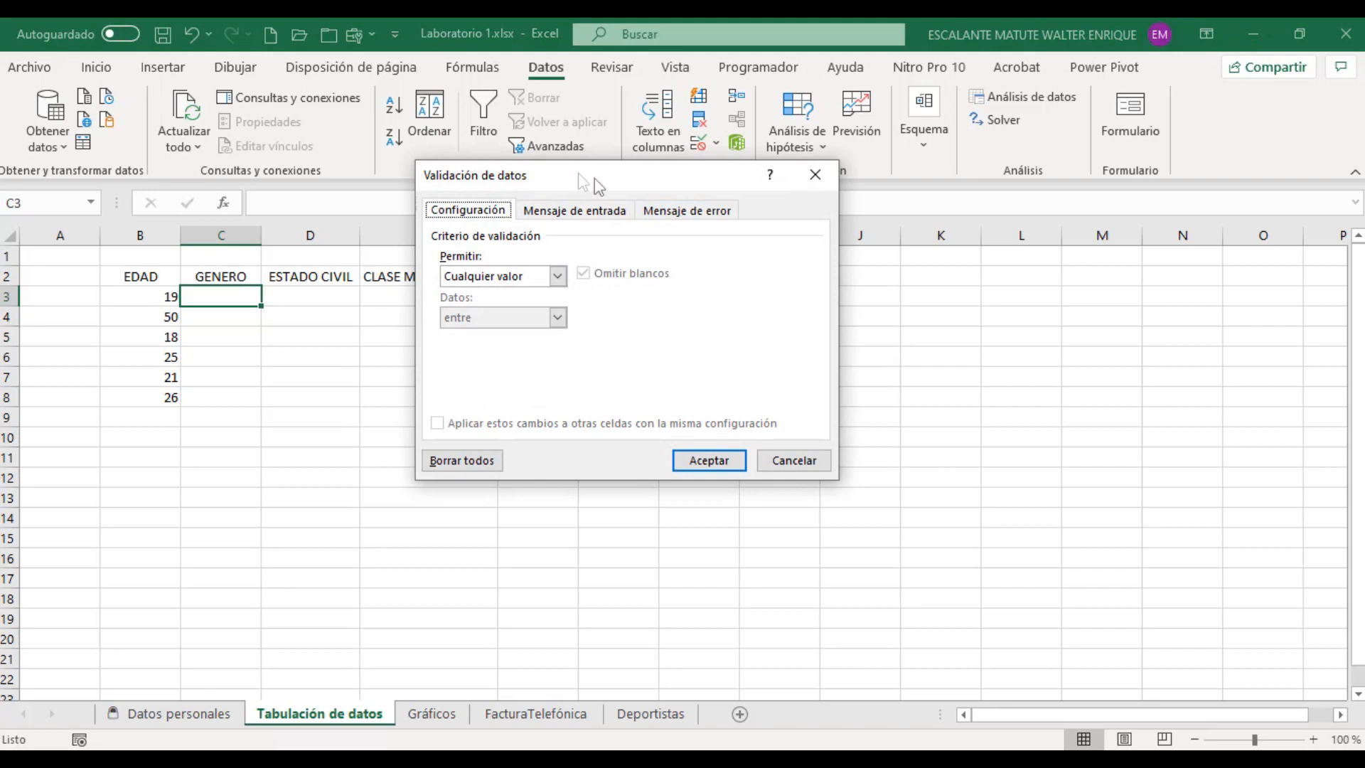
left_click_drag(594, 179, 829, 215)
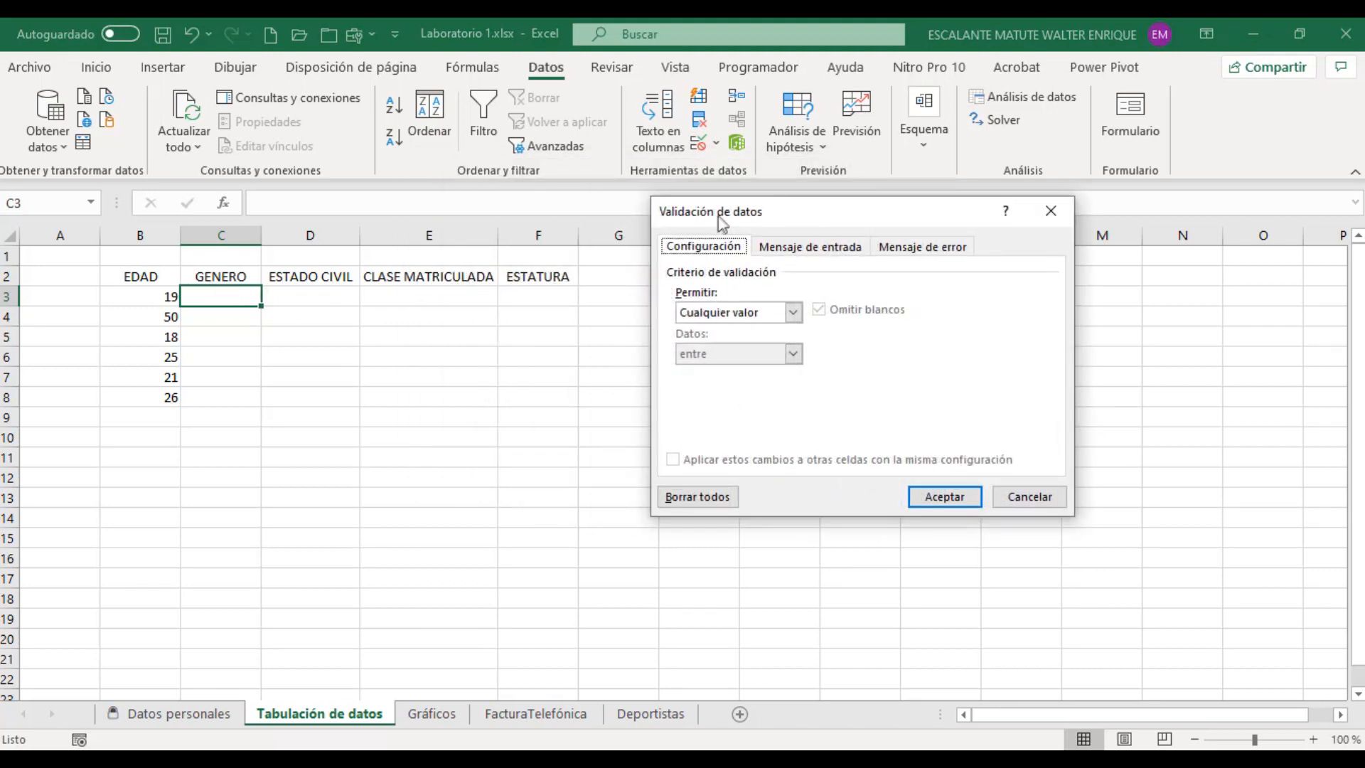
left_click_drag(721, 220, 556, 212)
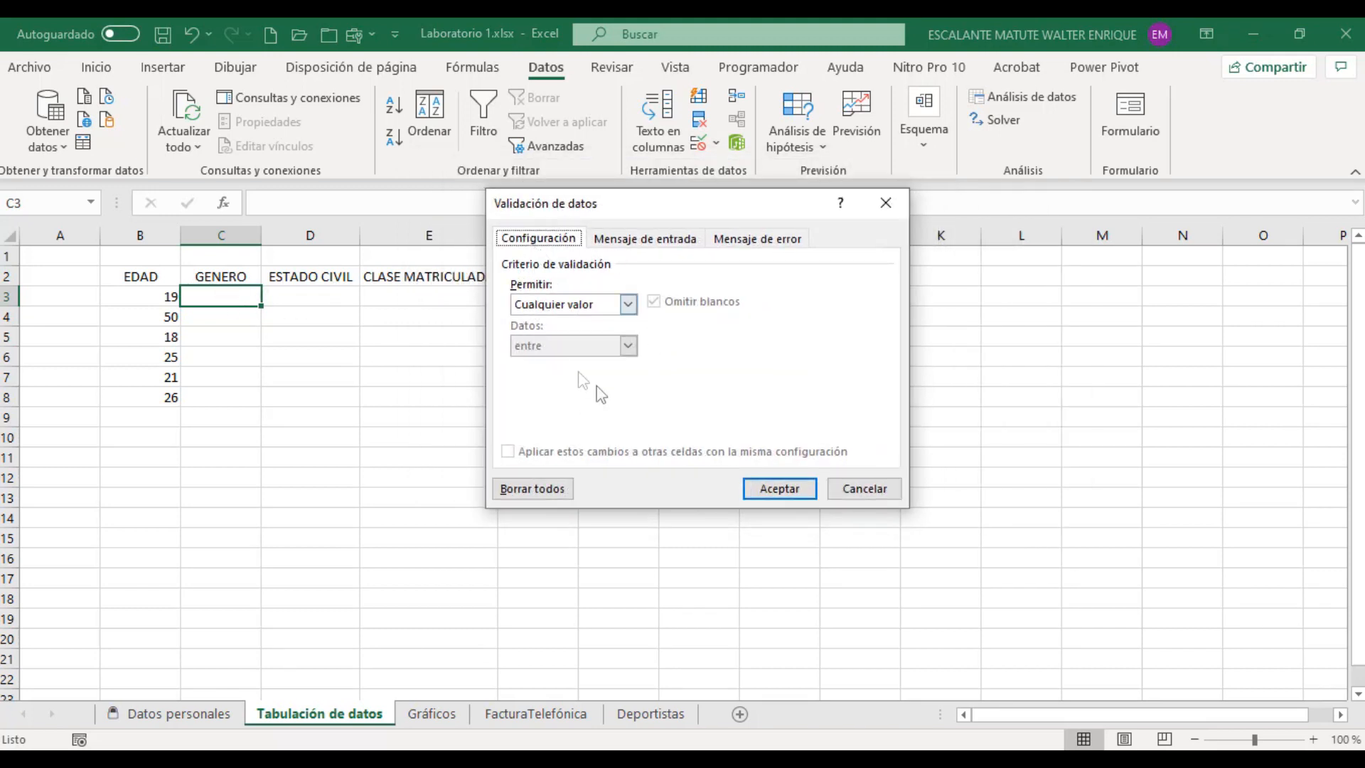
left_click(671, 240)
left_click(743, 242)
left_click(611, 239)
left_click(554, 242)
left_click(665, 249)
left_click(753, 240)
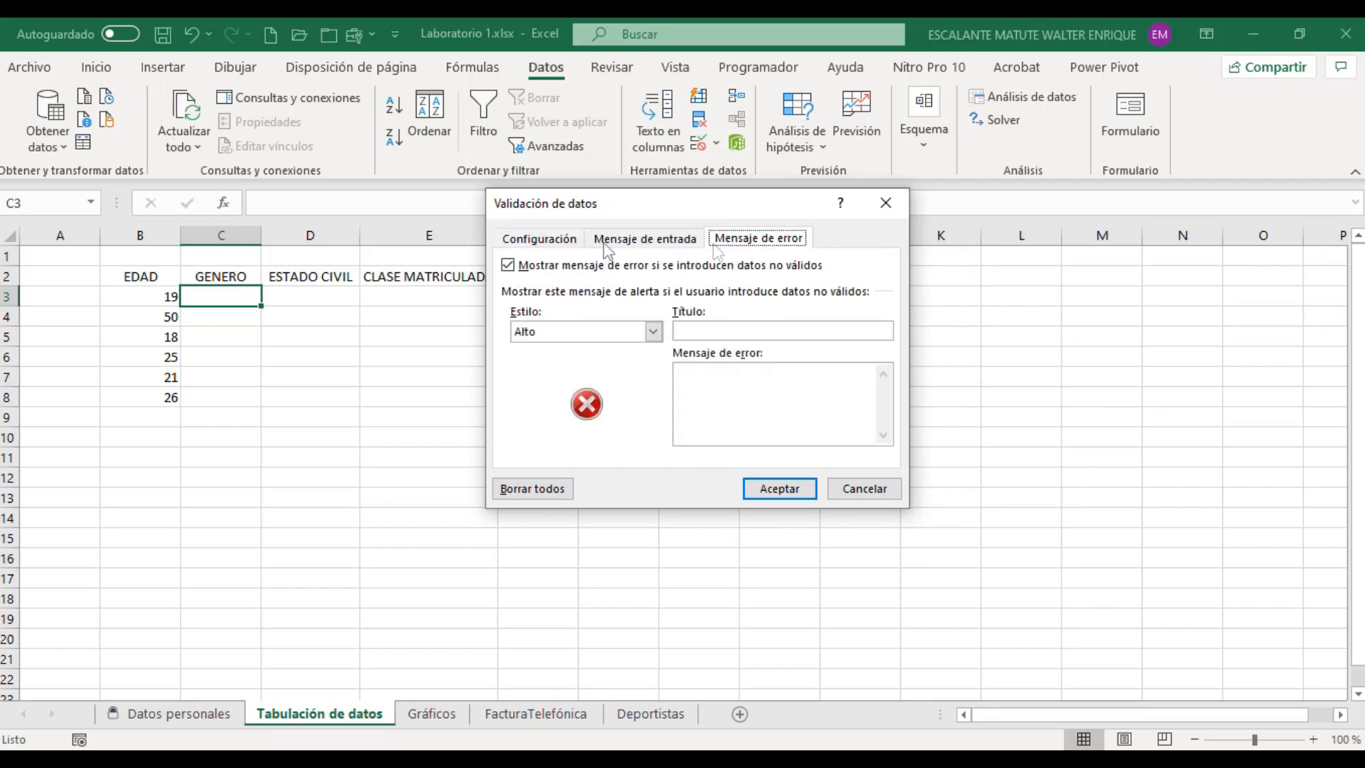
left_click_drag(589, 204, 753, 204)
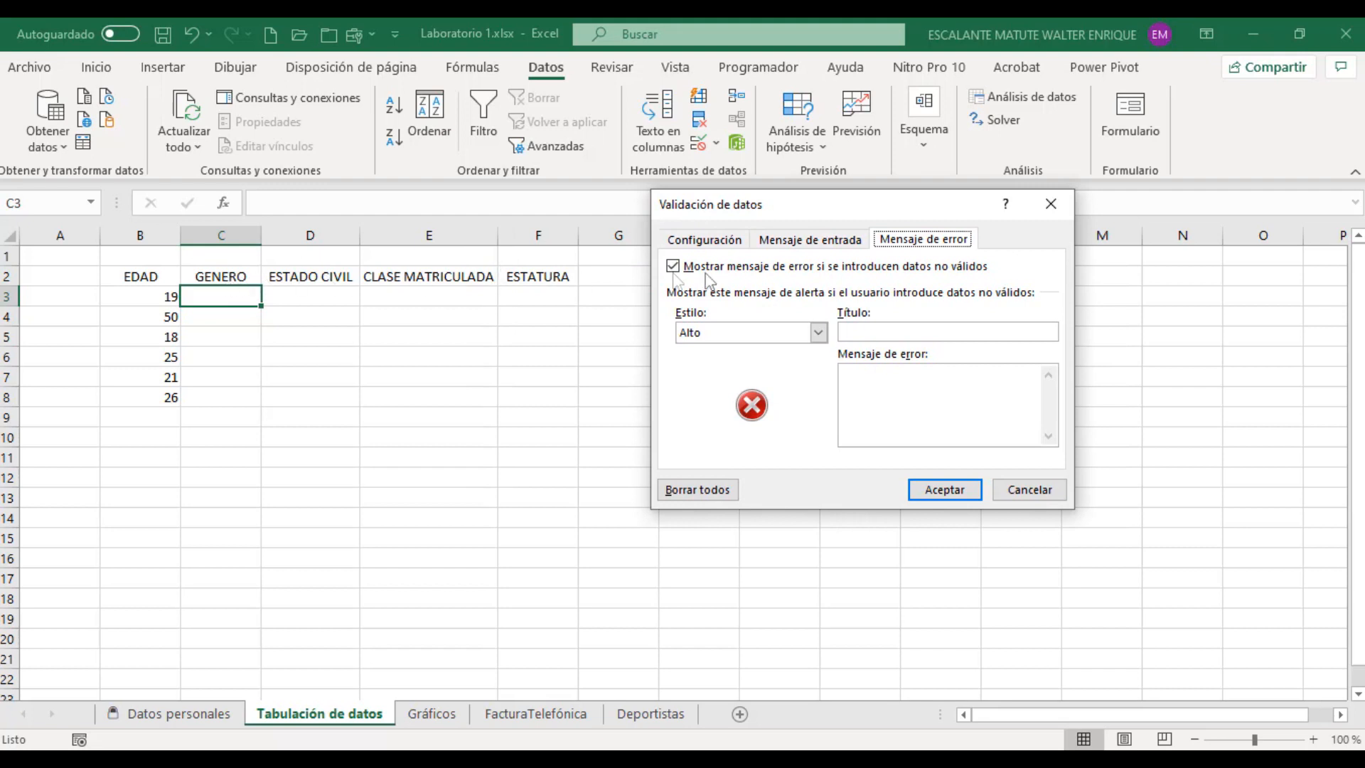
left_click(800, 241)
left_click(923, 239)
left_click(804, 242)
left_click(703, 239)
left_click(810, 239)
left_click(923, 240)
left_click_drag(772, 211, 644, 162)
left_click(546, 199)
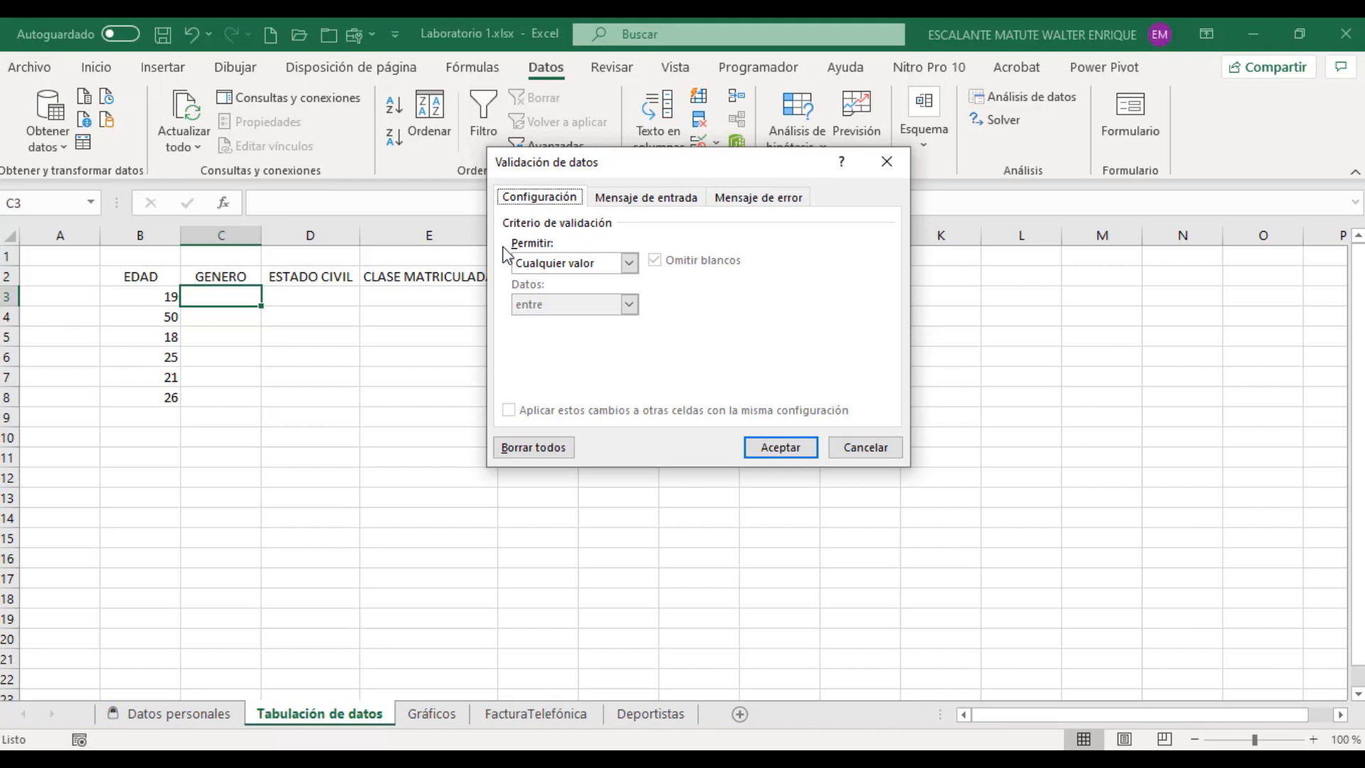
Step: Restrict cell C3 to a drop-down list with the source Femenino;Masculino and apply the validation
left_click(631, 263)
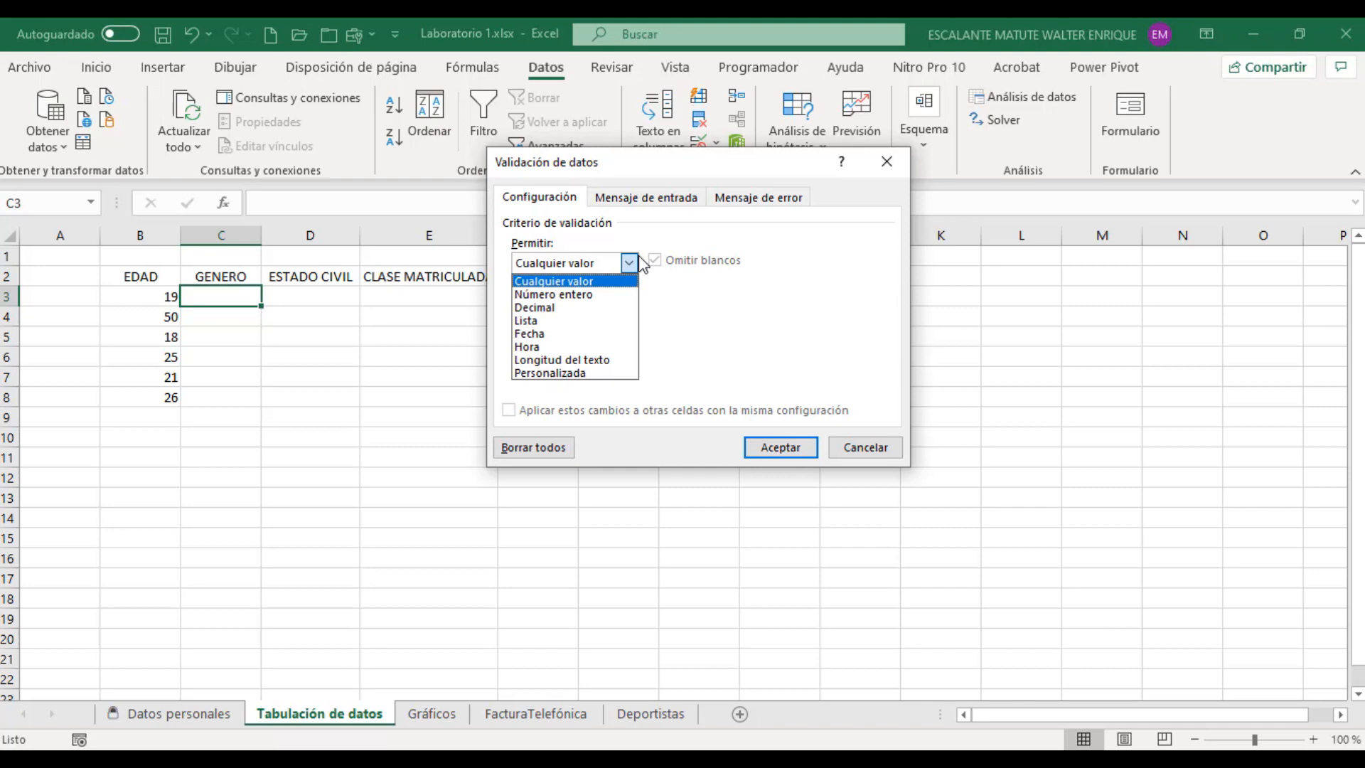
left_click(540, 320)
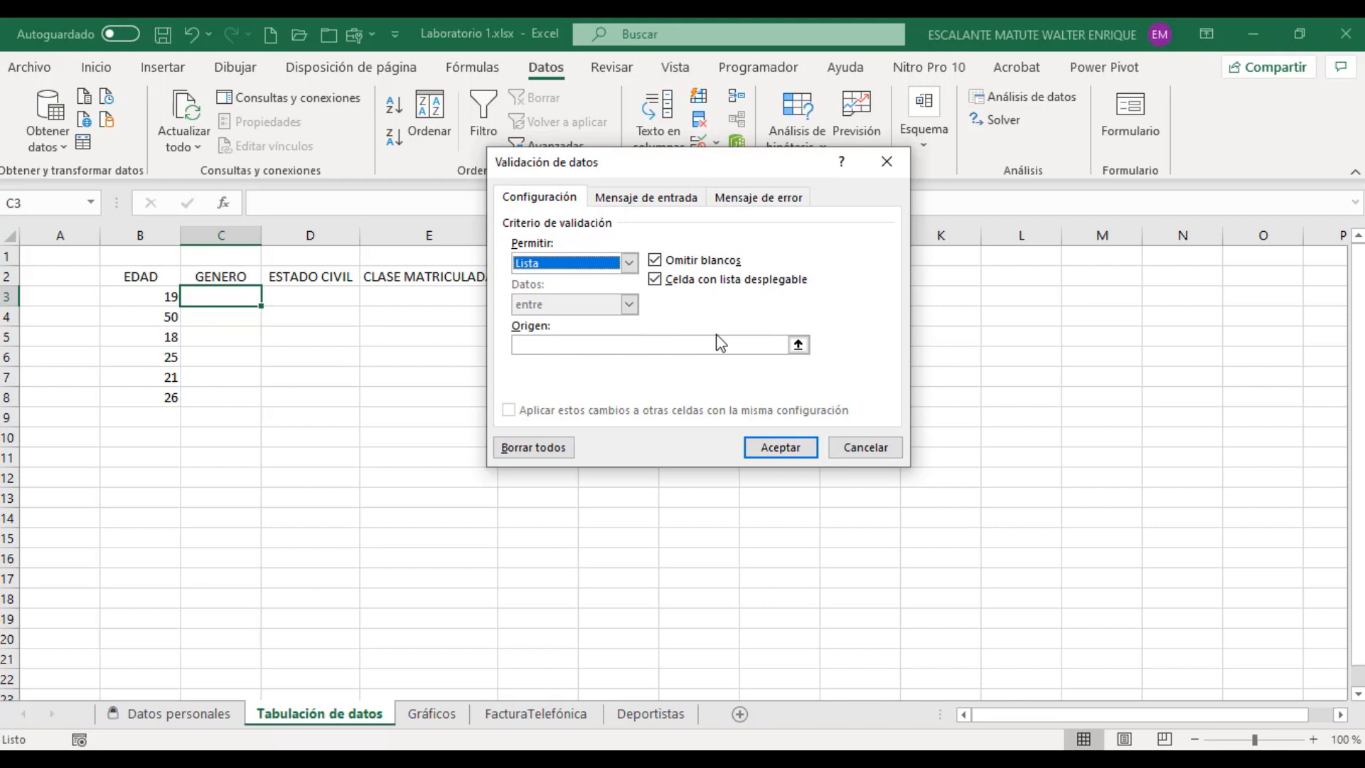
left_click(680, 344)
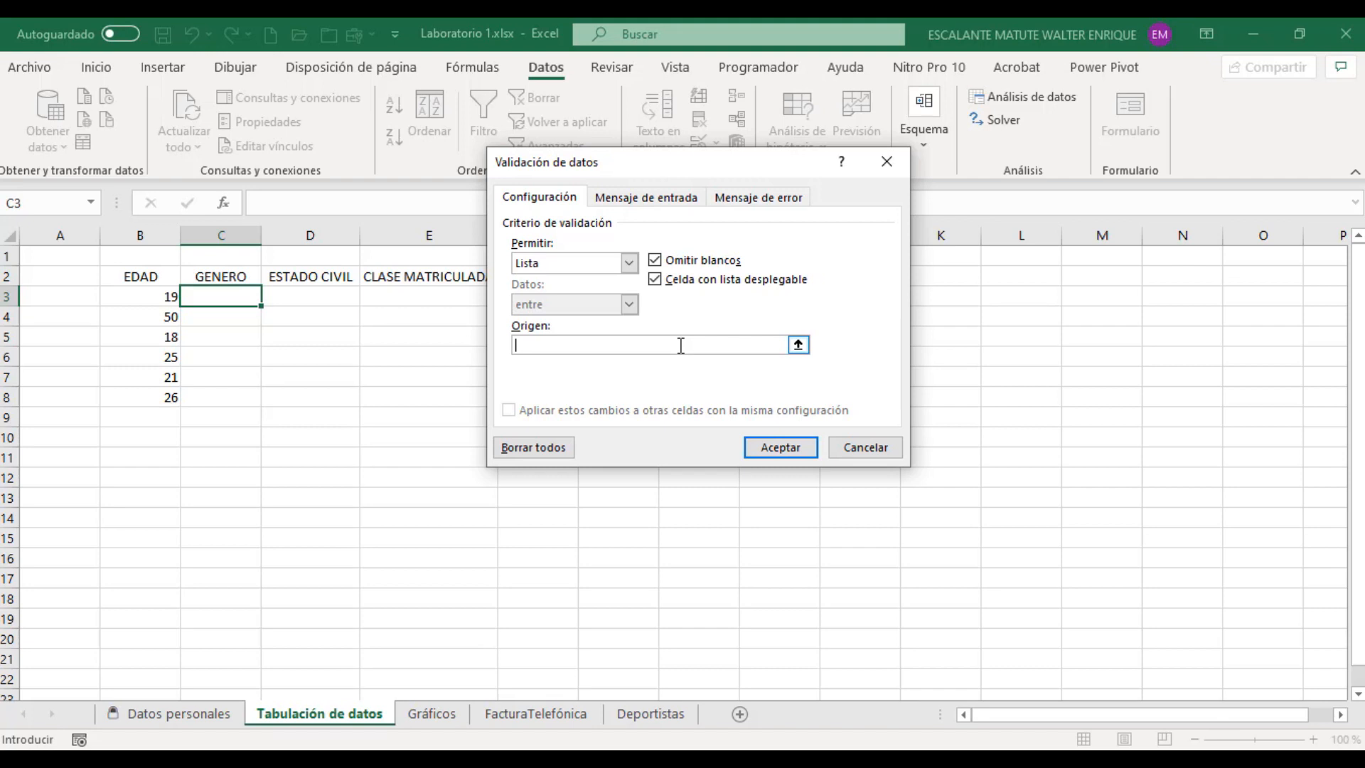
type("Femenino")
type(";Masculino")
left_click(680, 201)
left_click(749, 201)
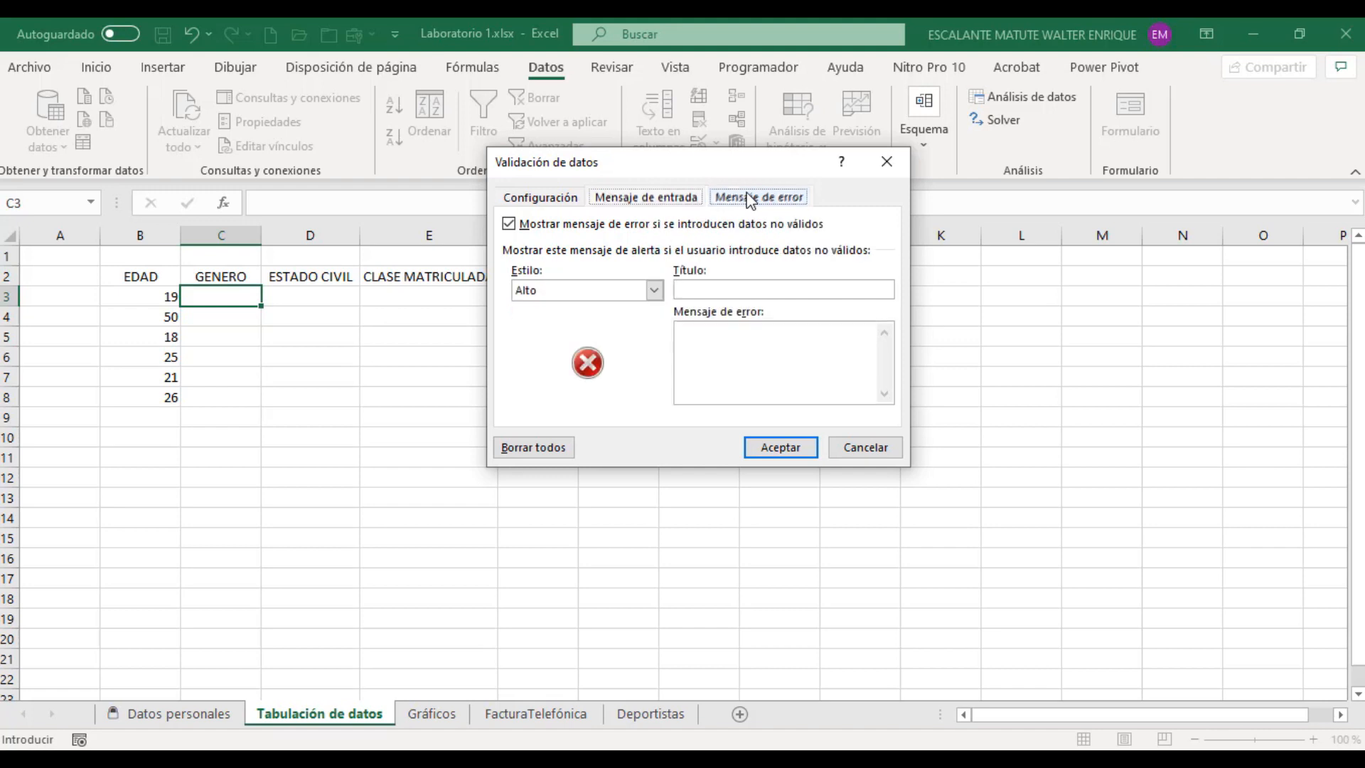
left_click(557, 201)
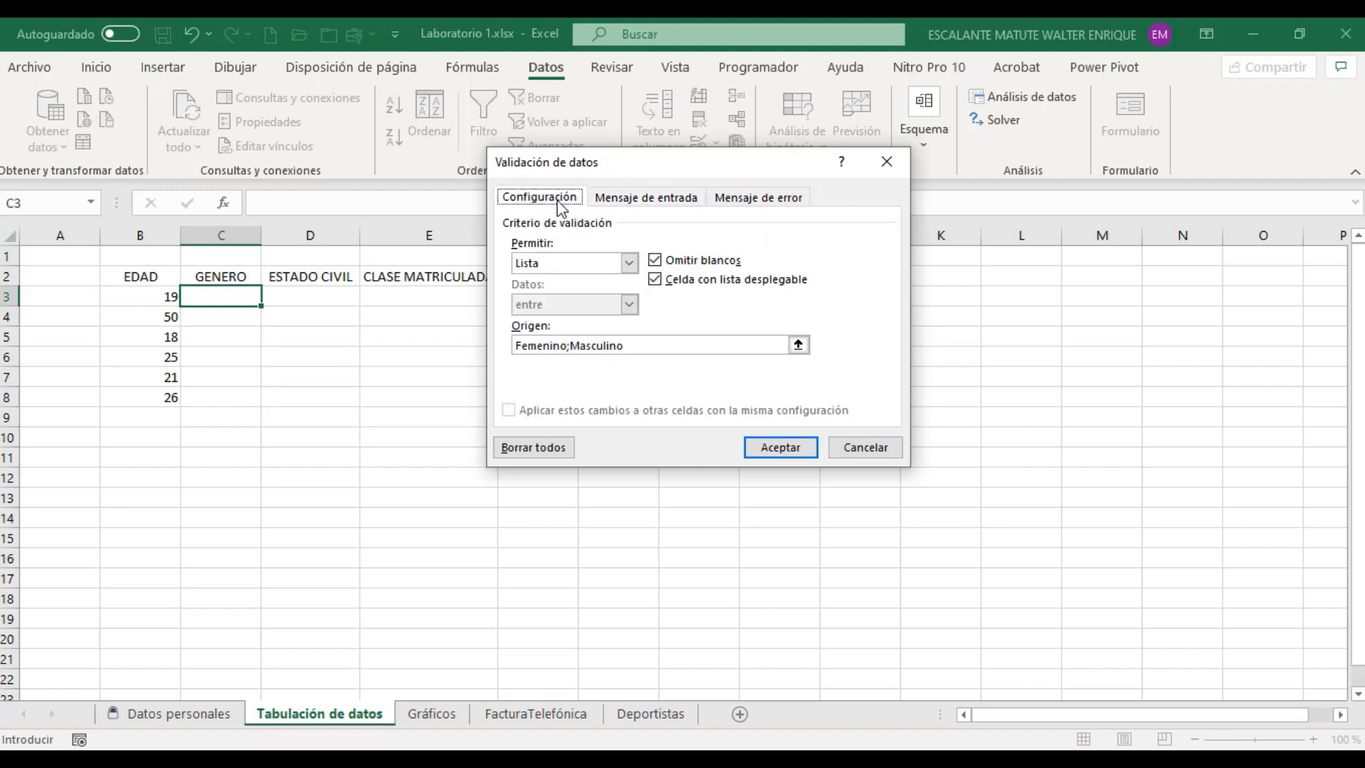
left_click(791, 443)
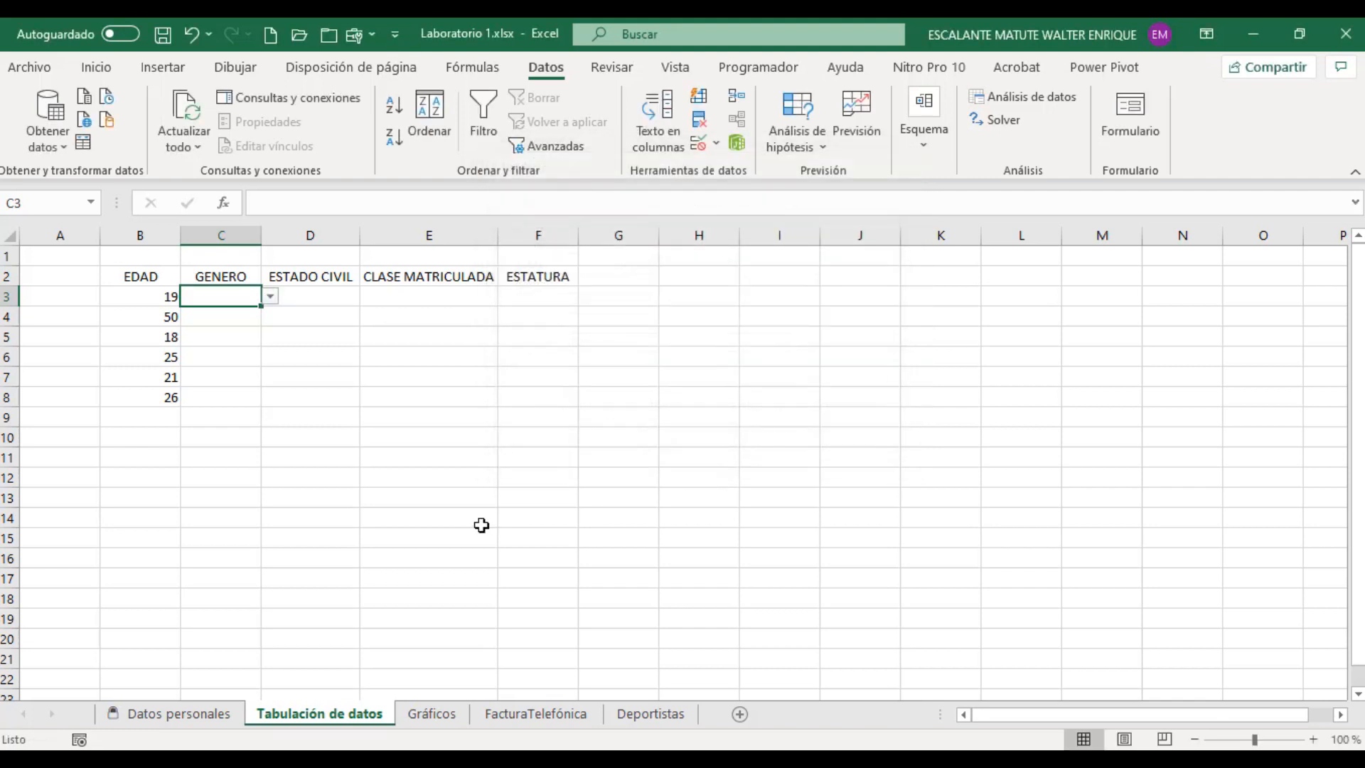
Step: Check the options in the drop-down list of cell C3 and whether the cells below it in GENERO have one
left_click(272, 298)
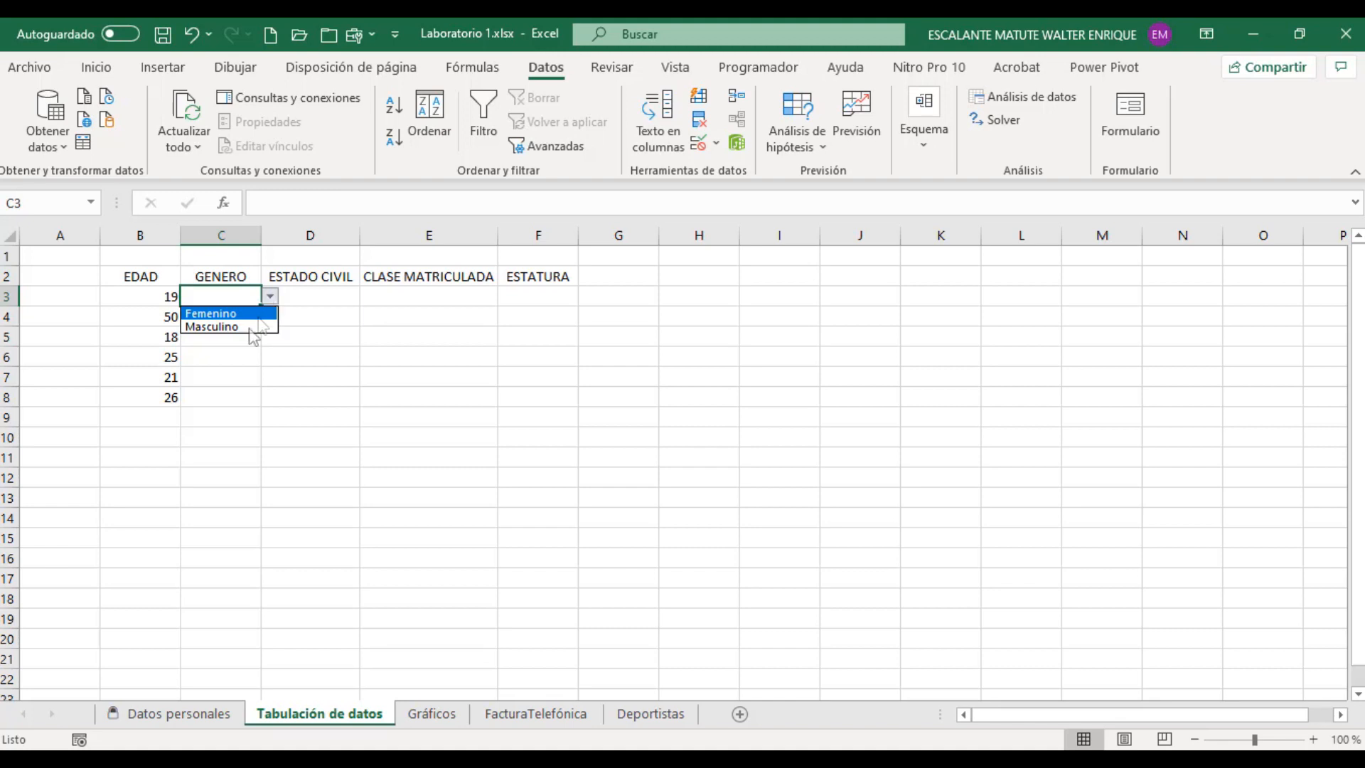
left_click(270, 300)
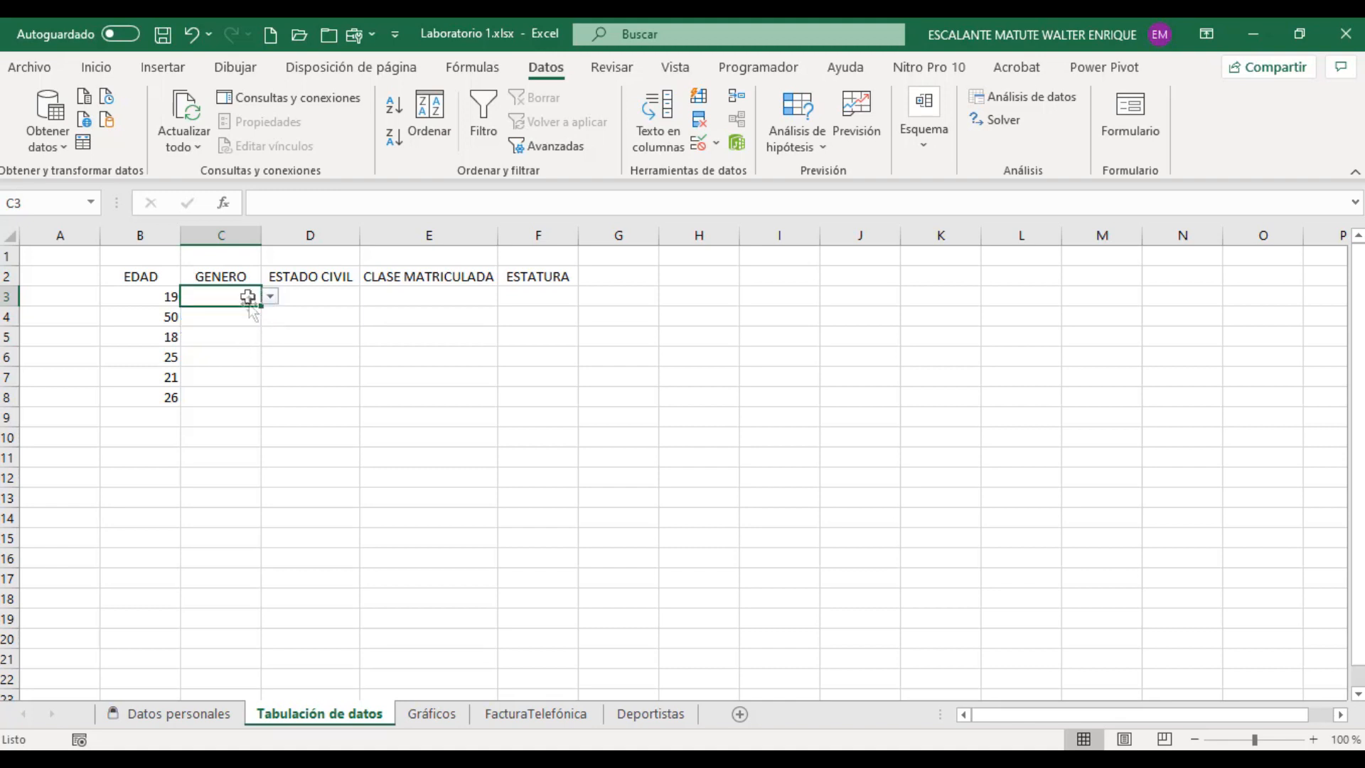
left_click(241, 314)
left_click(239, 337)
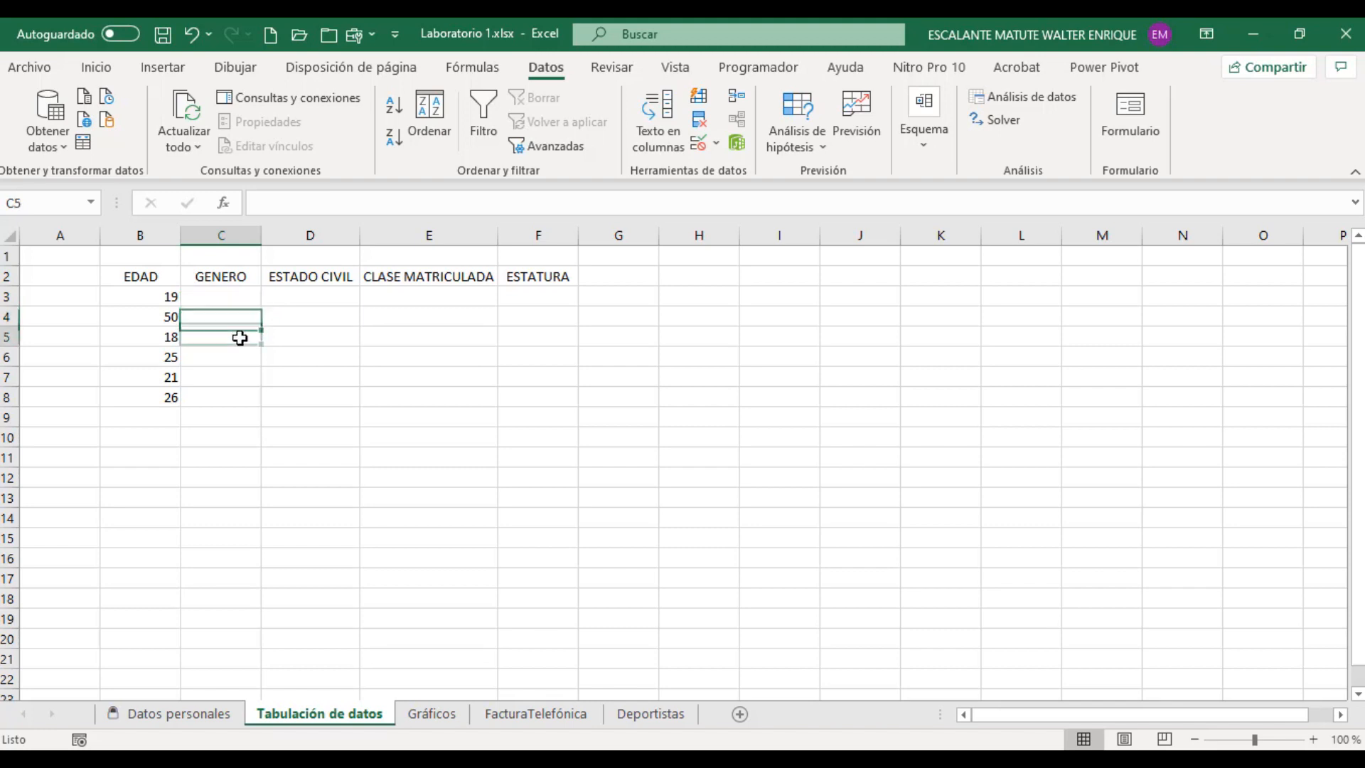
left_click(240, 299)
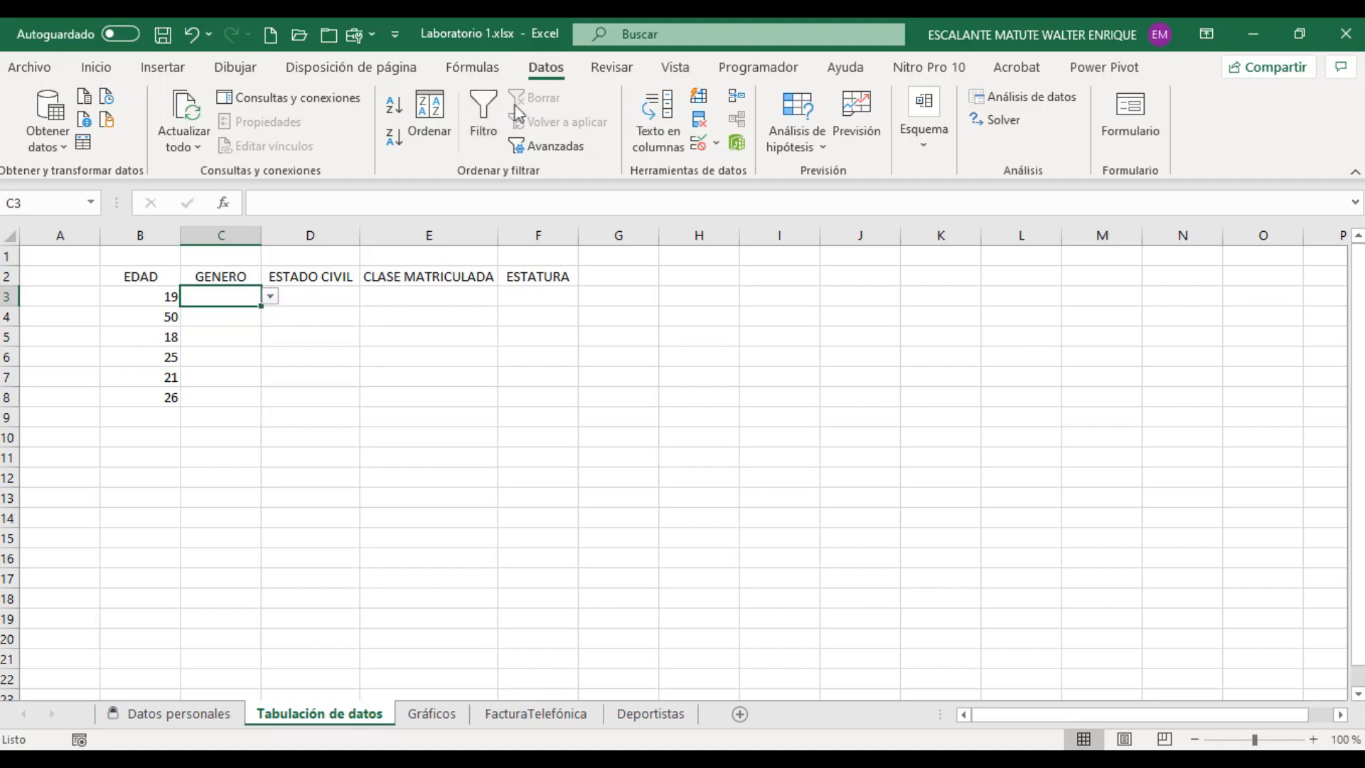
Step: Try the comma-separated source Femenino,Masculino for the drop-down list of cell C3 and check its options
left_click(700, 144)
left_click(569, 346)
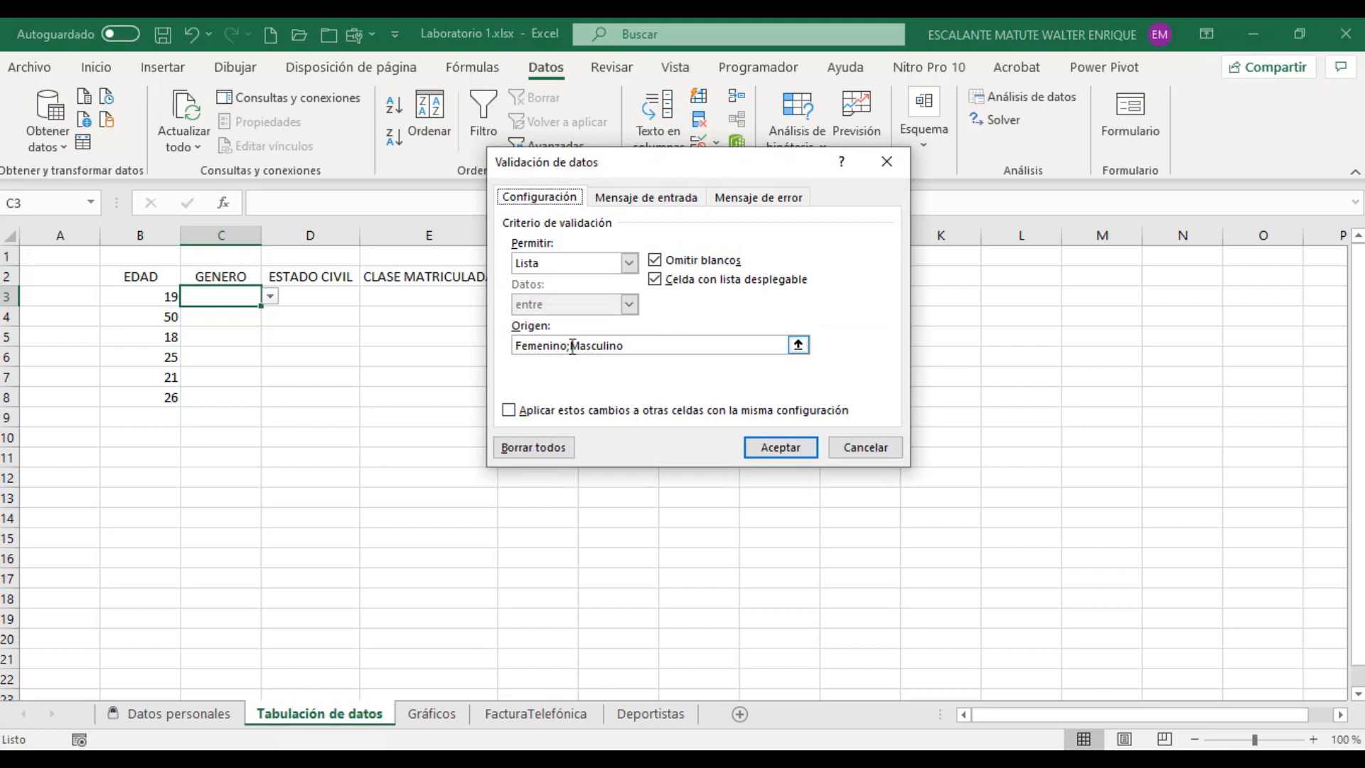
key("BackSpace")
type(",")
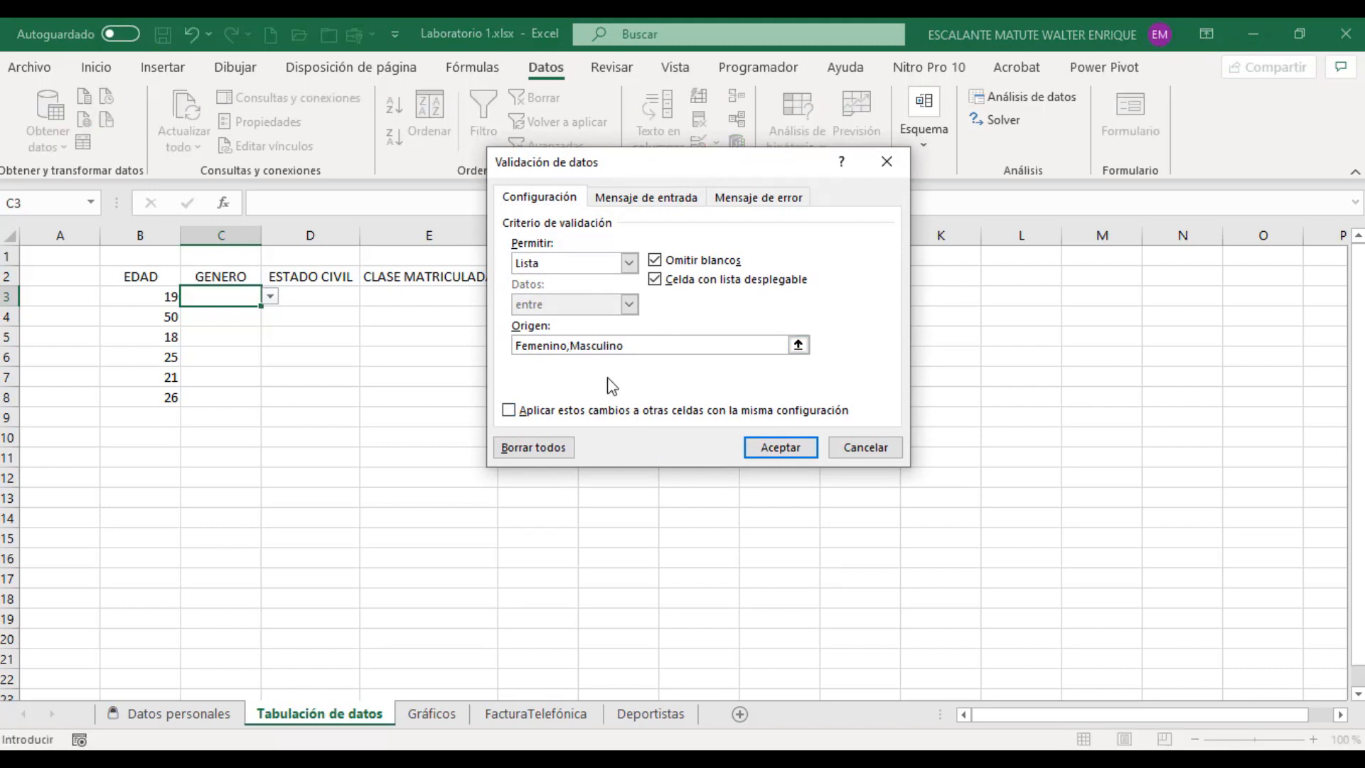
left_click(778, 449)
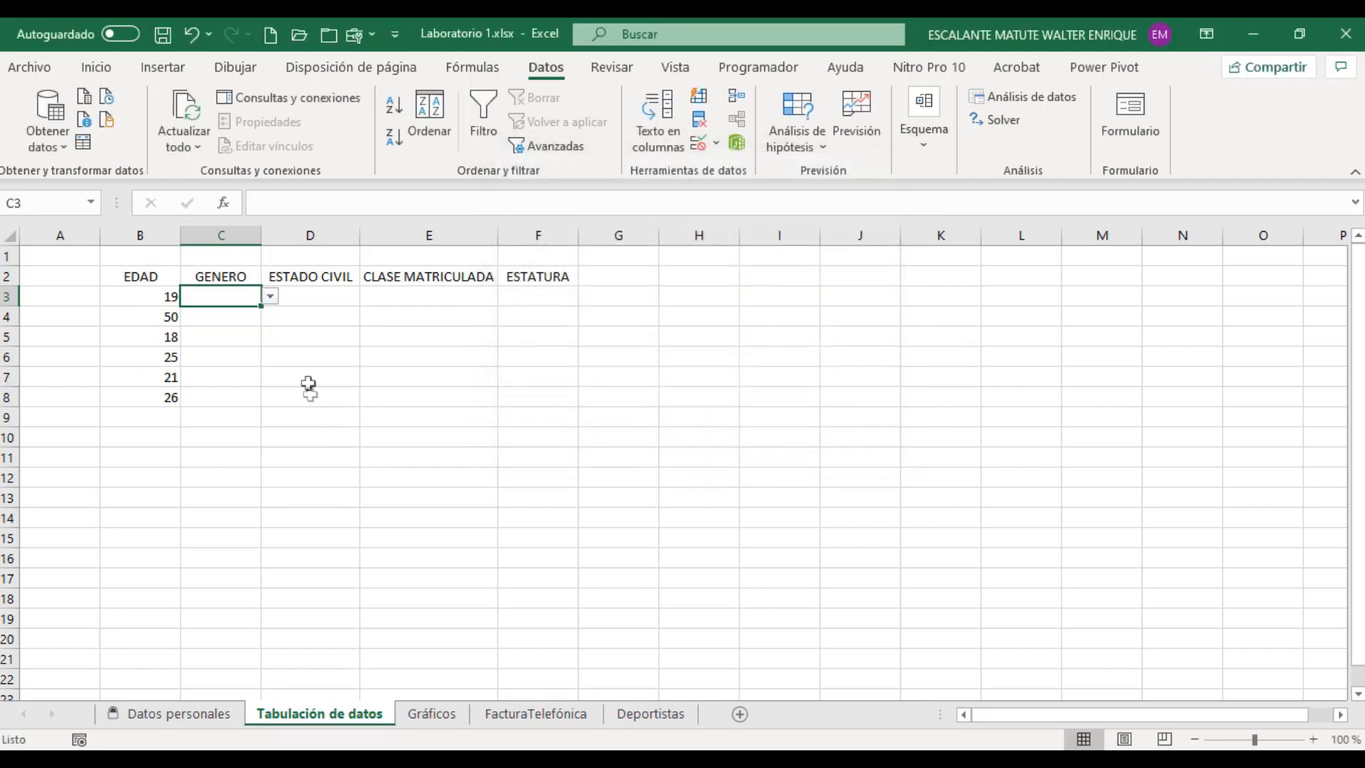
left_click(270, 297)
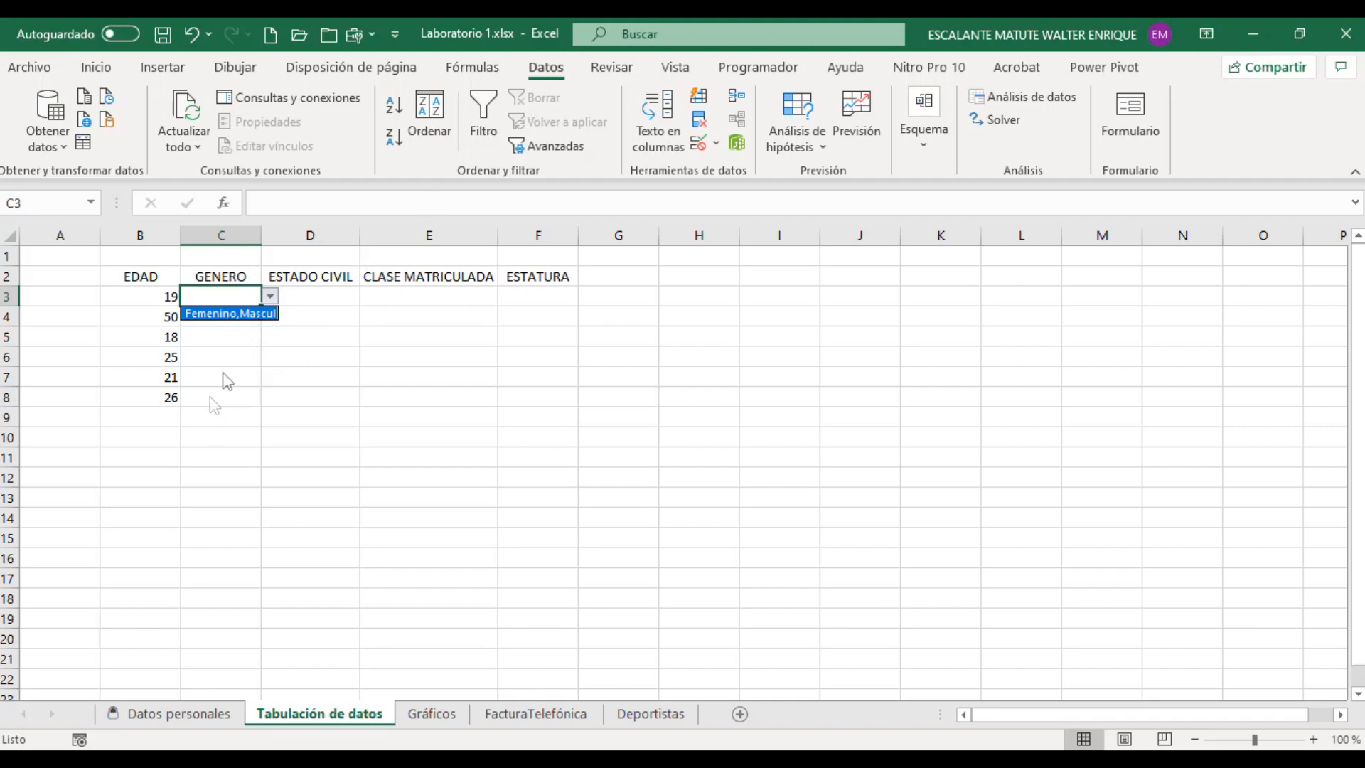
left_click(223, 295)
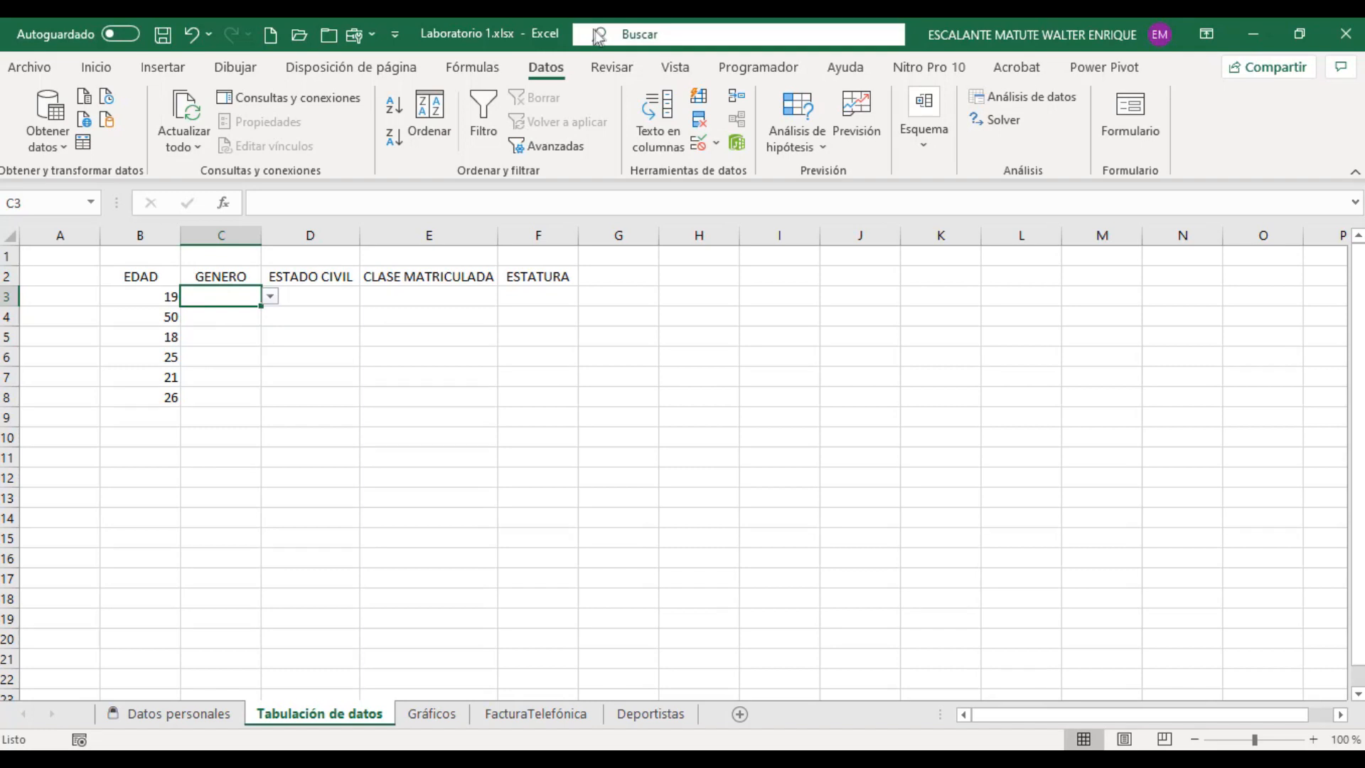
Step: Set the list source of cell C3 to Femenino;Masculino, check its options and extend the validation down to cell C8
left_click(698, 142)
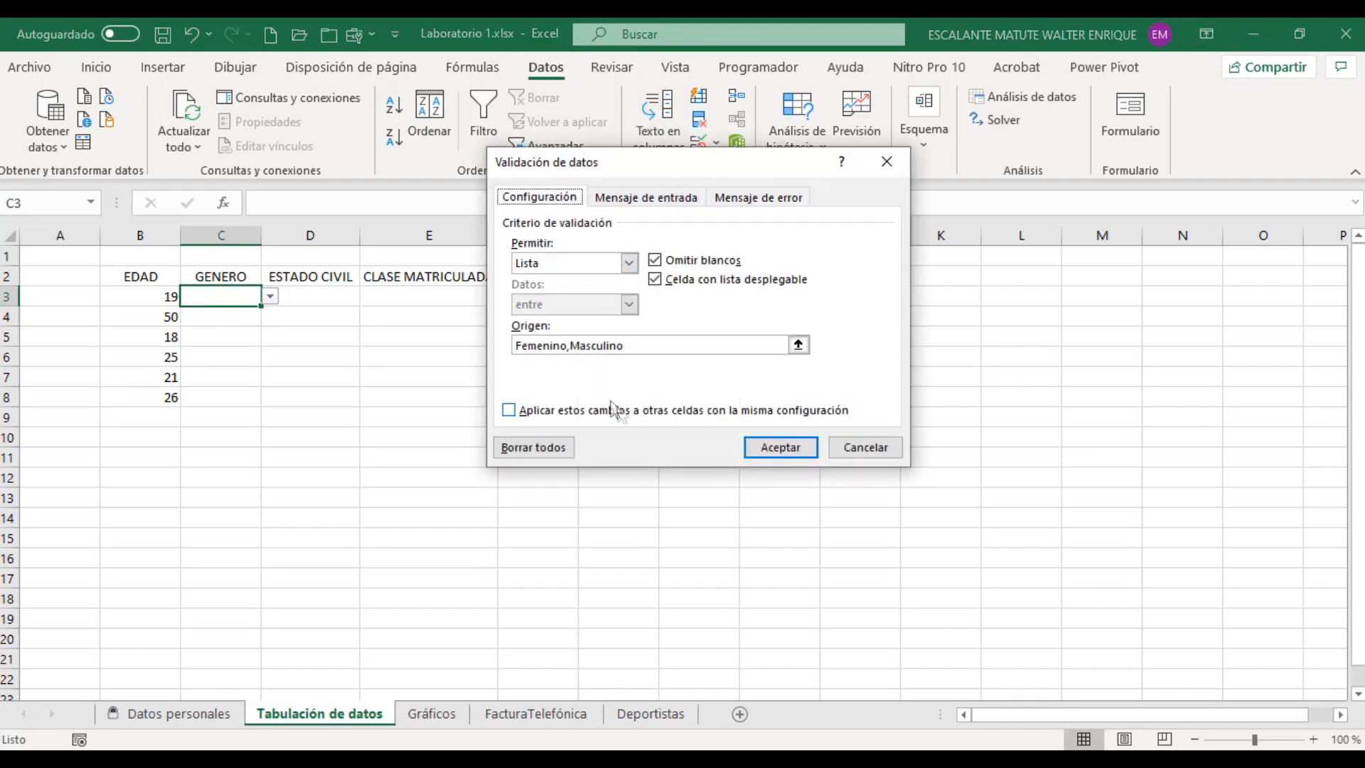
left_click(570, 346)
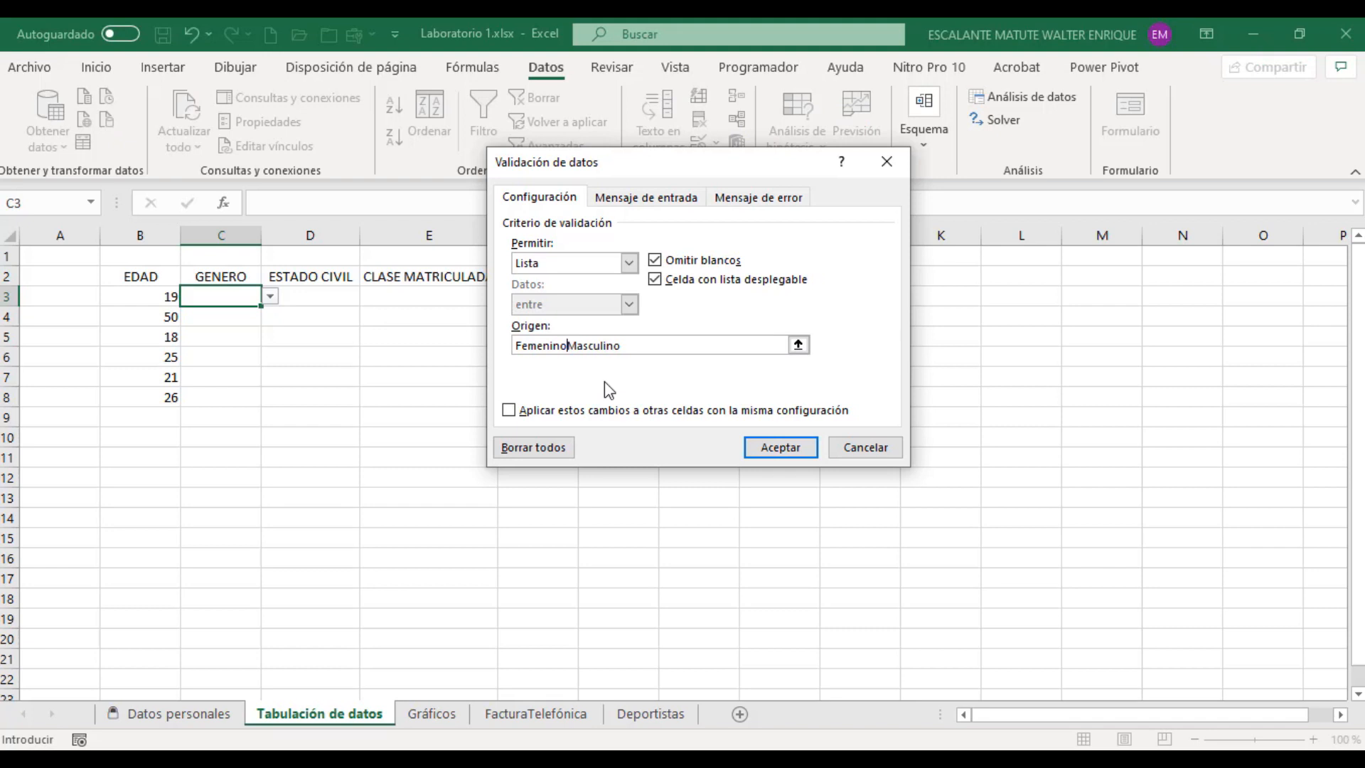
key("BackSpace")
type(";")
left_click(782, 448)
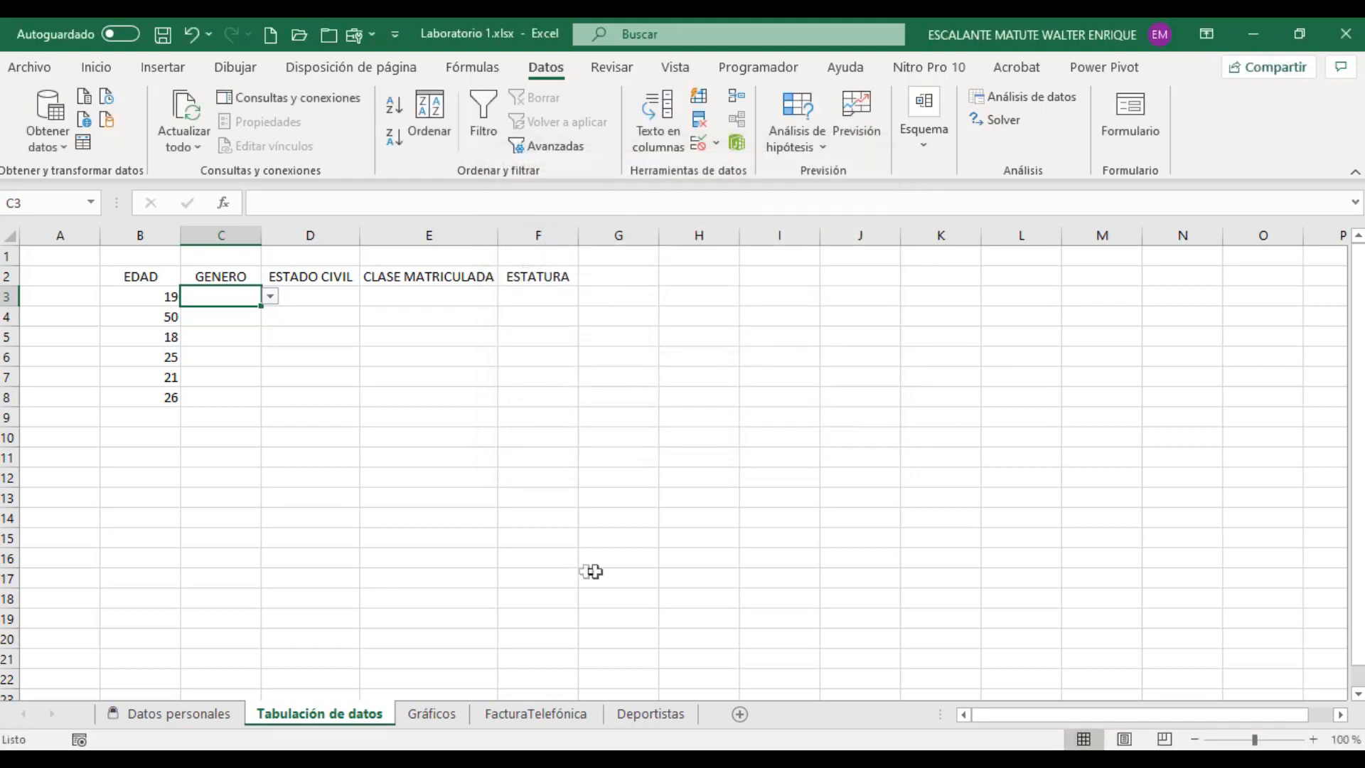
left_click(271, 297)
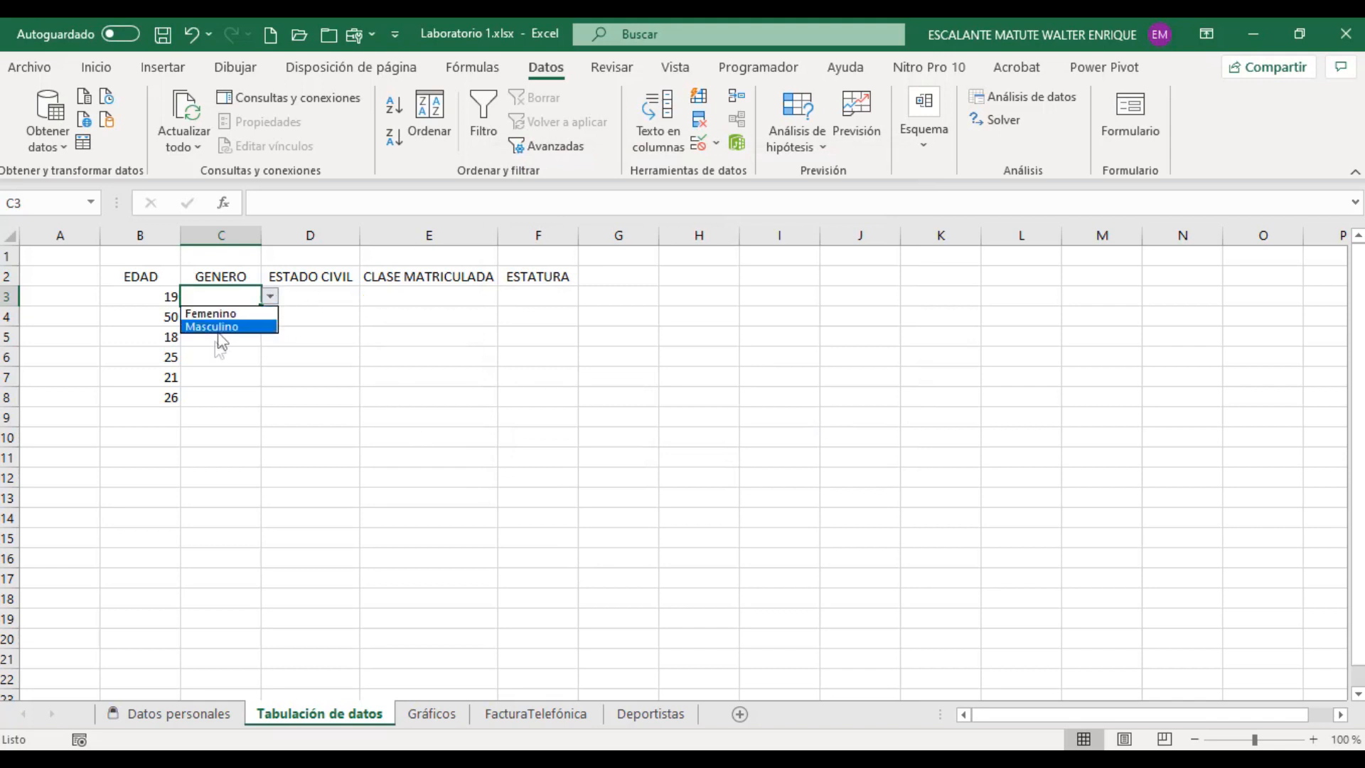
left_click(270, 297)
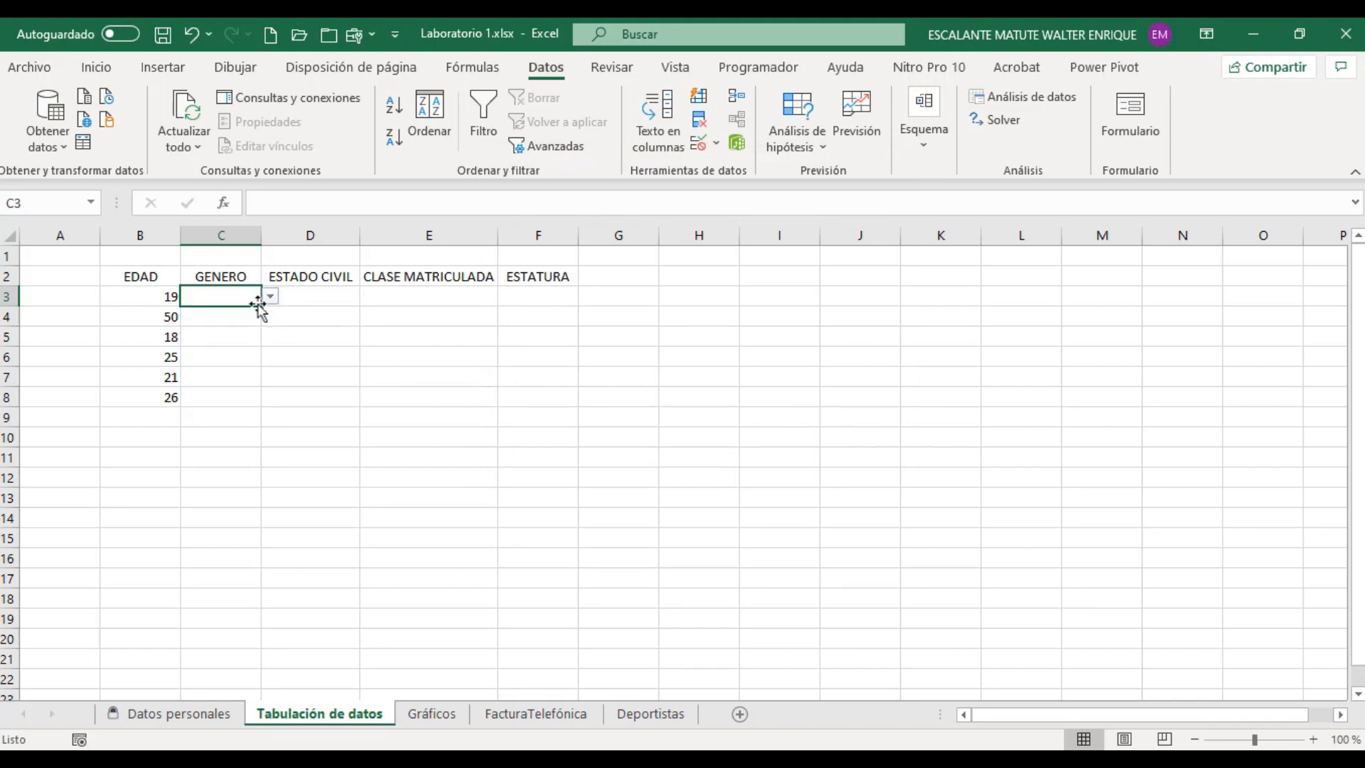
left_click_drag(261, 305, 255, 403)
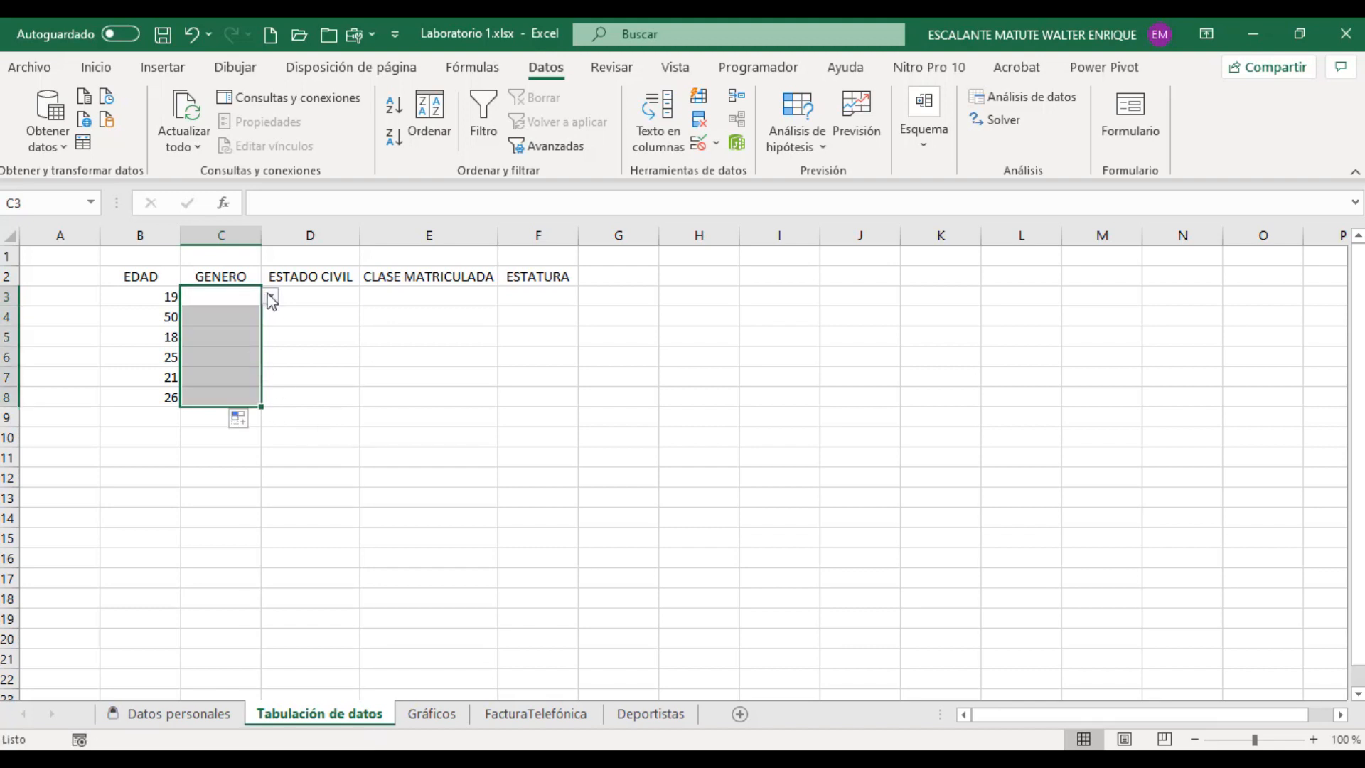
Step: Fill cells C3 to C8 from their drop-down lists with Femenino, Masculino, Femenino, Femenino, Masculino and Femenino
left_click(231, 293)
left_click(271, 297)
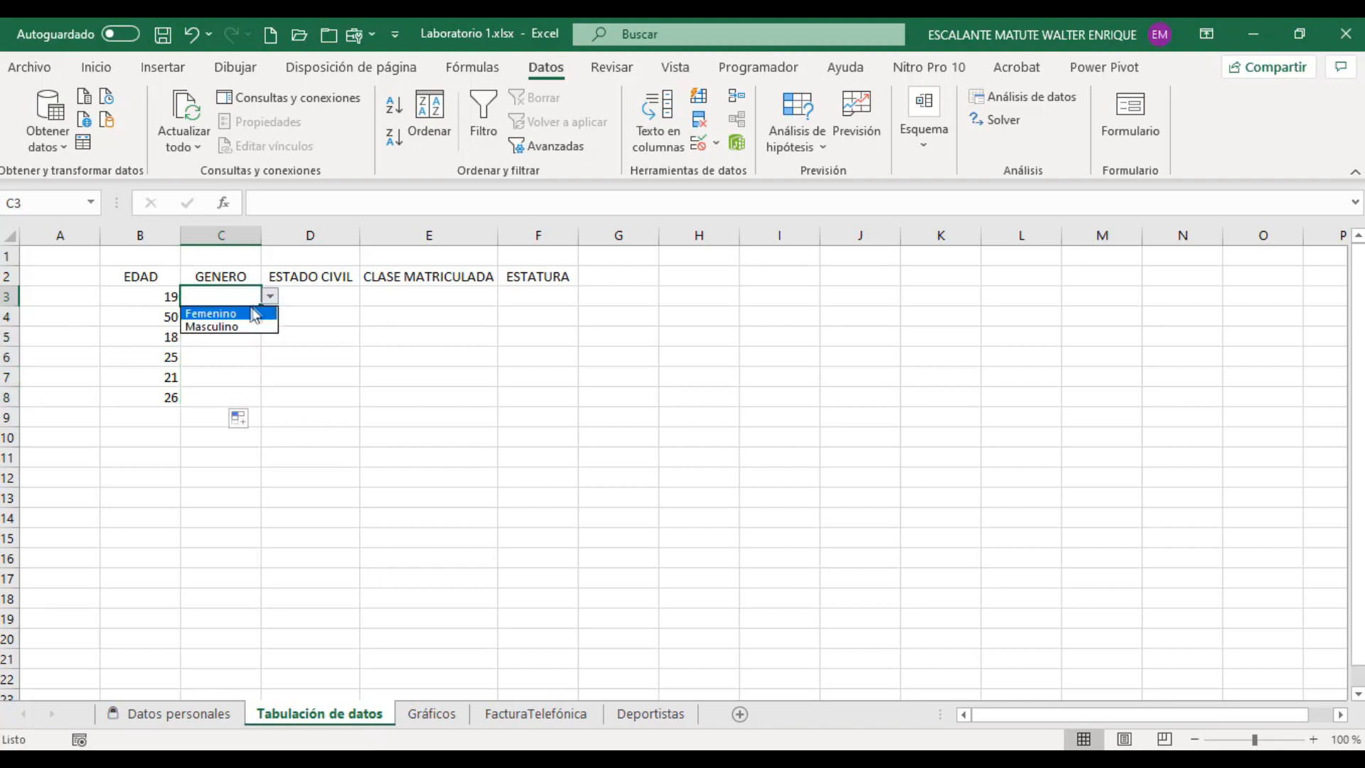
left_click(214, 312)
left_click(250, 316)
left_click(271, 317)
left_click(226, 347)
left_click(225, 335)
left_click(270, 336)
left_click(231, 354)
left_click(227, 355)
left_click(270, 357)
left_click(210, 373)
left_click(228, 376)
left_click(270, 377)
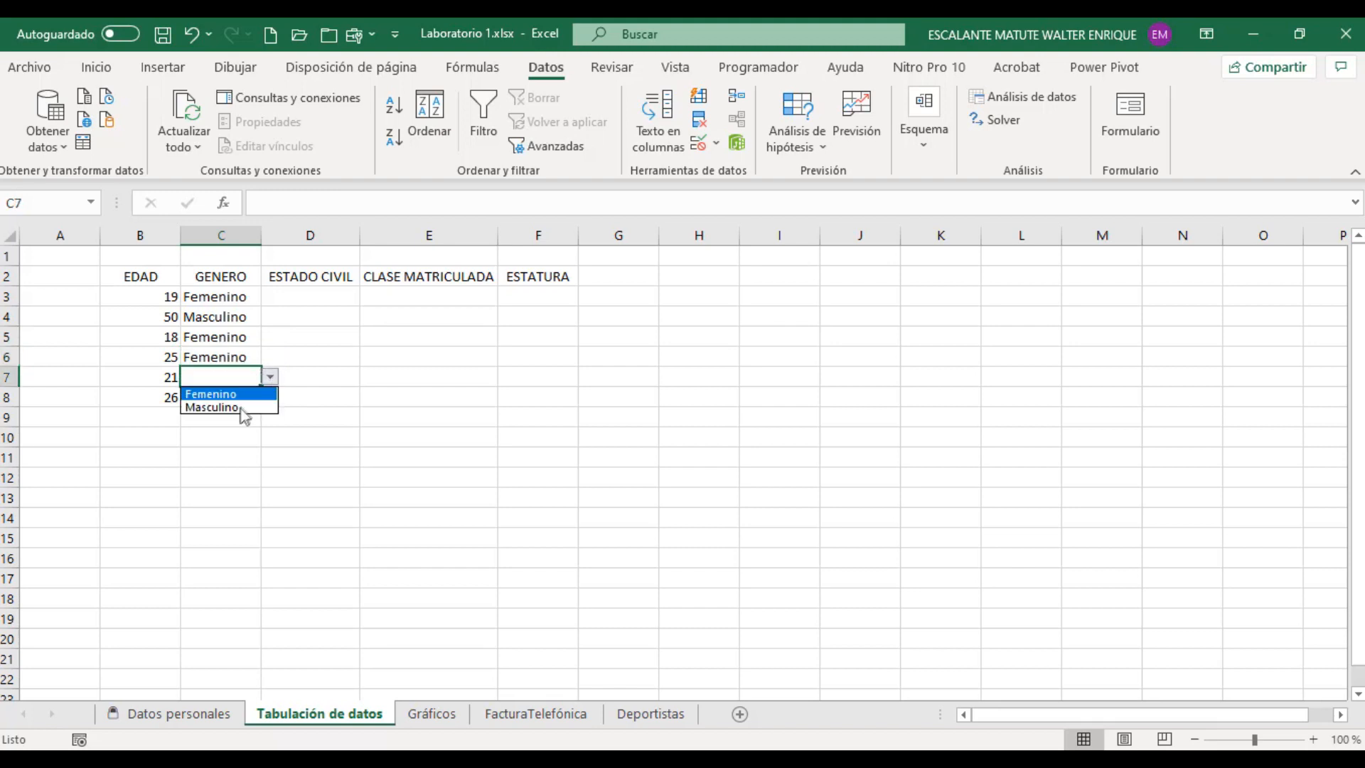
left_click(230, 405)
left_click(227, 397)
left_click(271, 397)
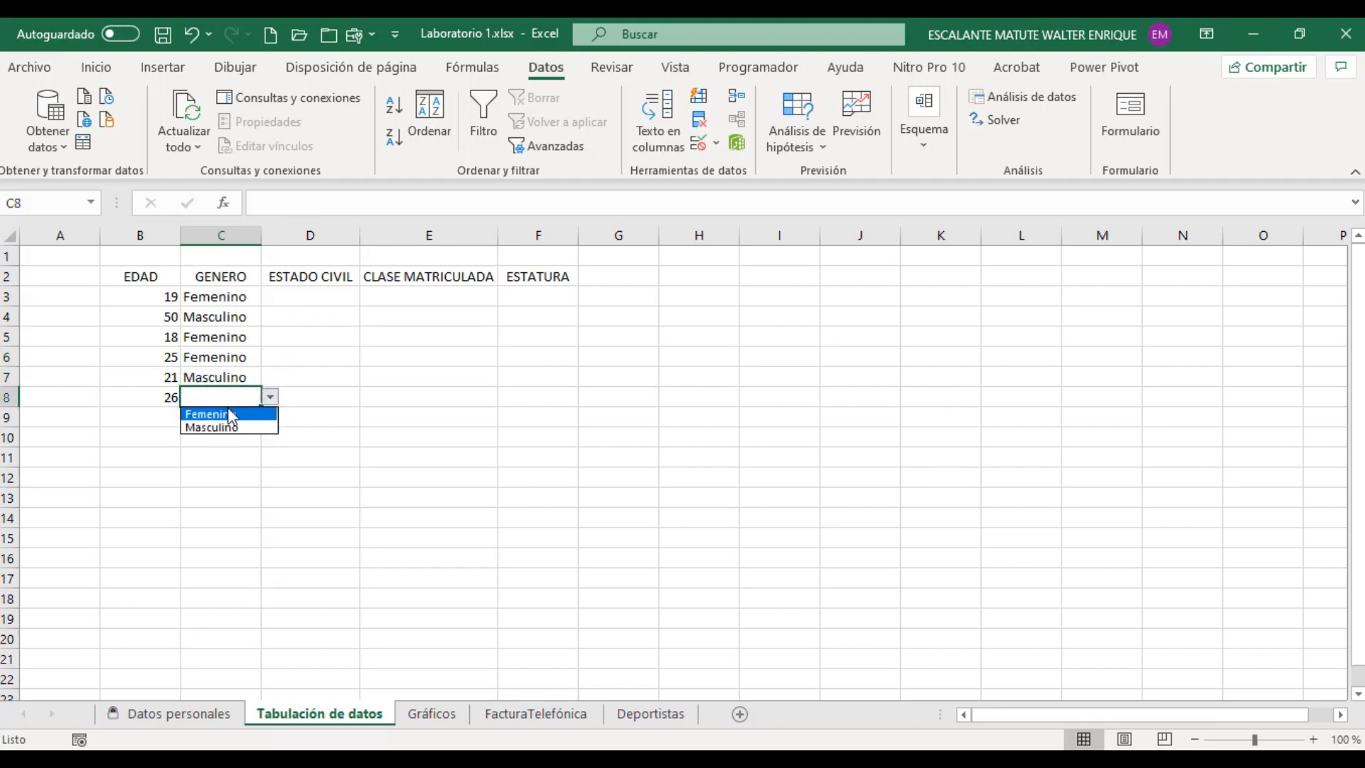
left_click(229, 414)
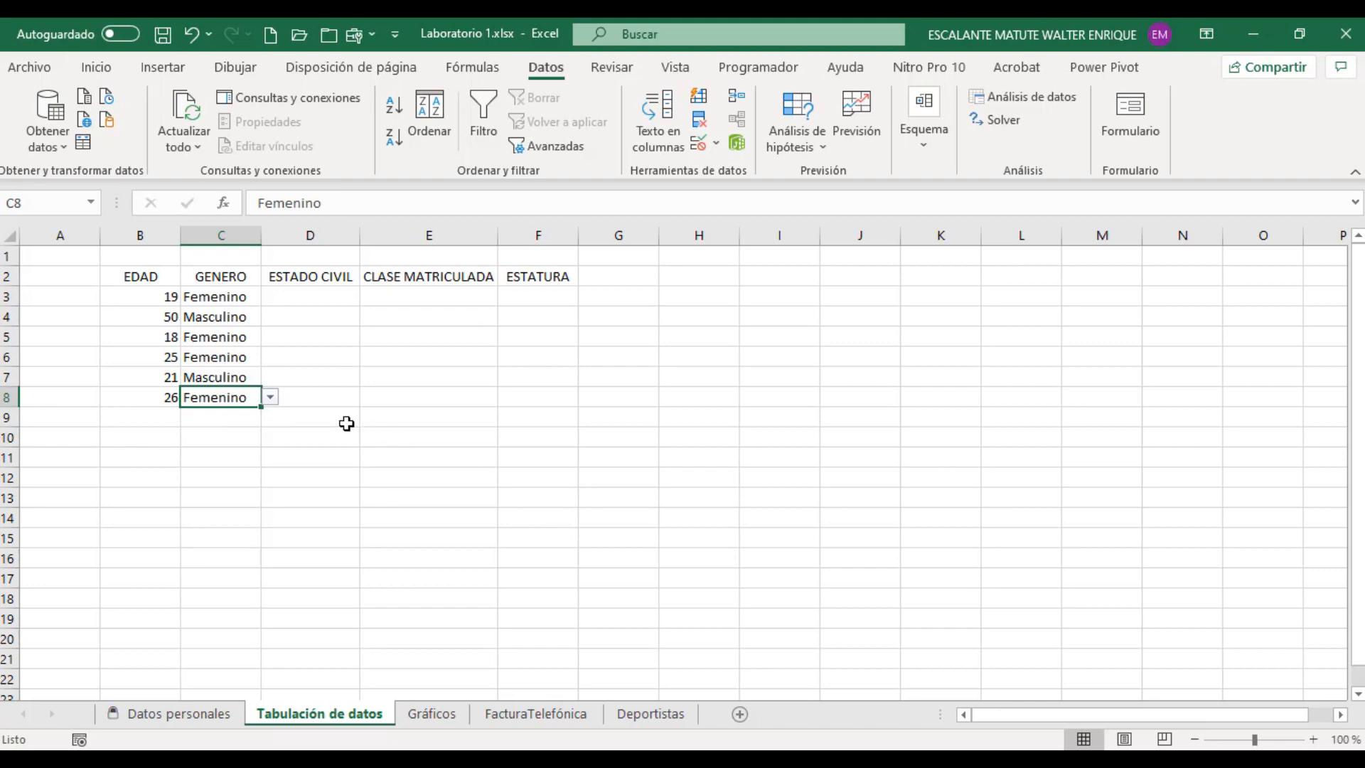
left_click_drag(133, 279, 142, 398)
left_click_drag(214, 277, 216, 391)
Step: Restrict cell D3 under ESTADO CIVIL to a drop-down list with the source Soltero;Casado;Divorciado;Viudo;Unión Libre
left_click(321, 294)
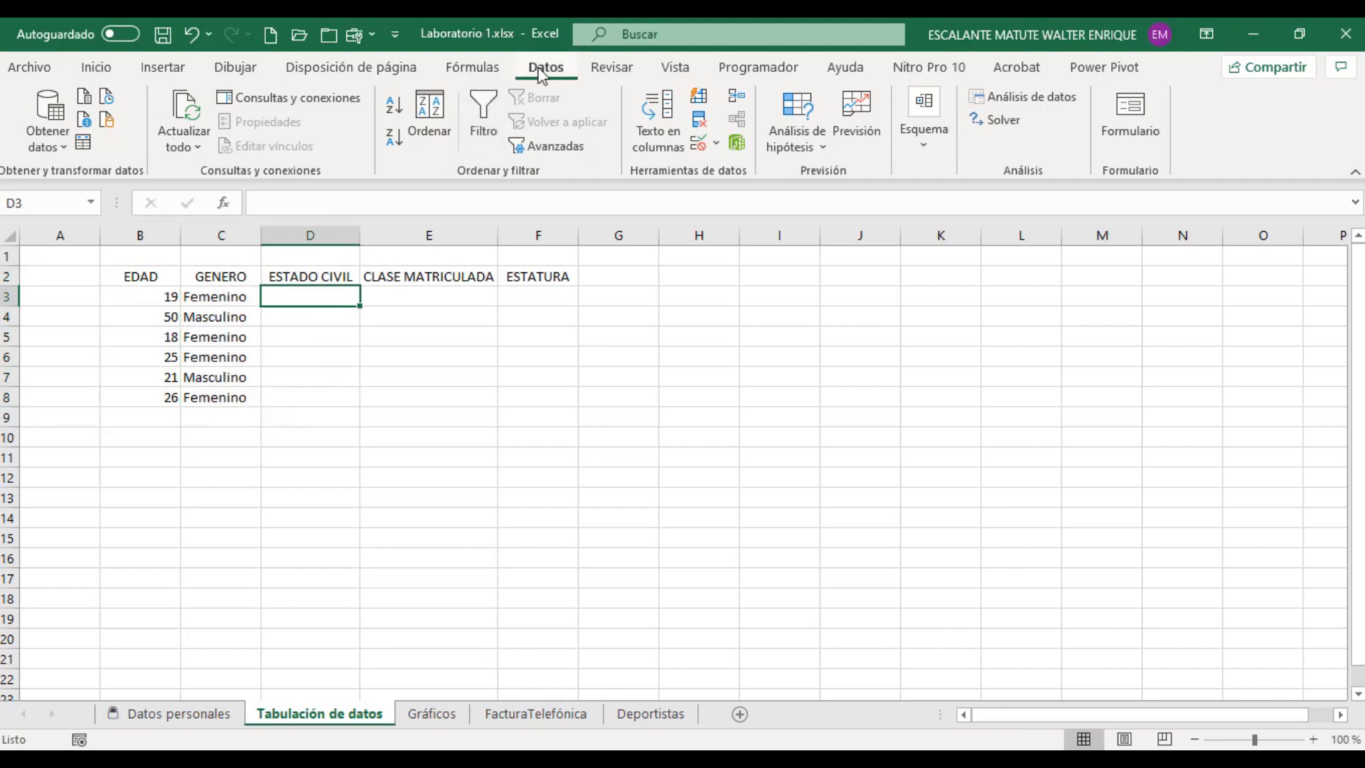
left_click(698, 142)
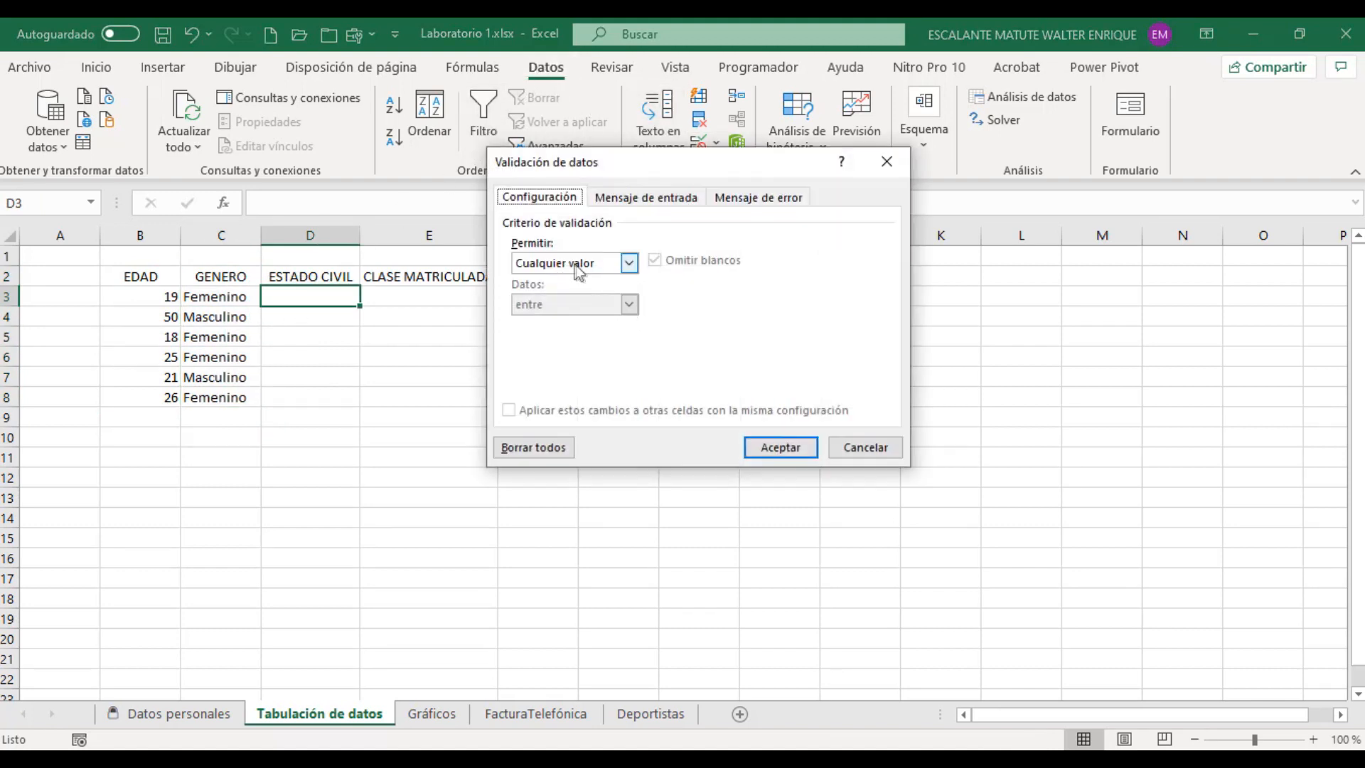
left_click(629, 263)
left_click(557, 321)
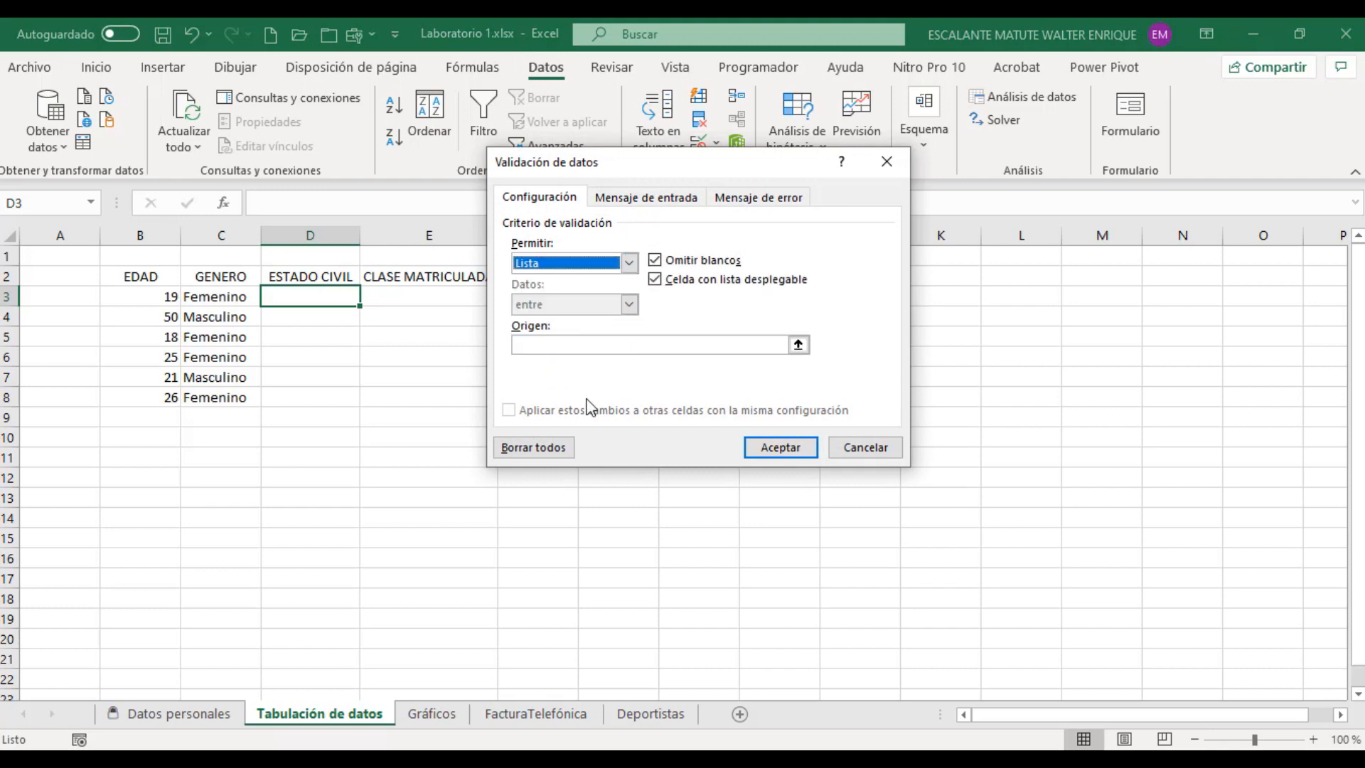
left_click(598, 346)
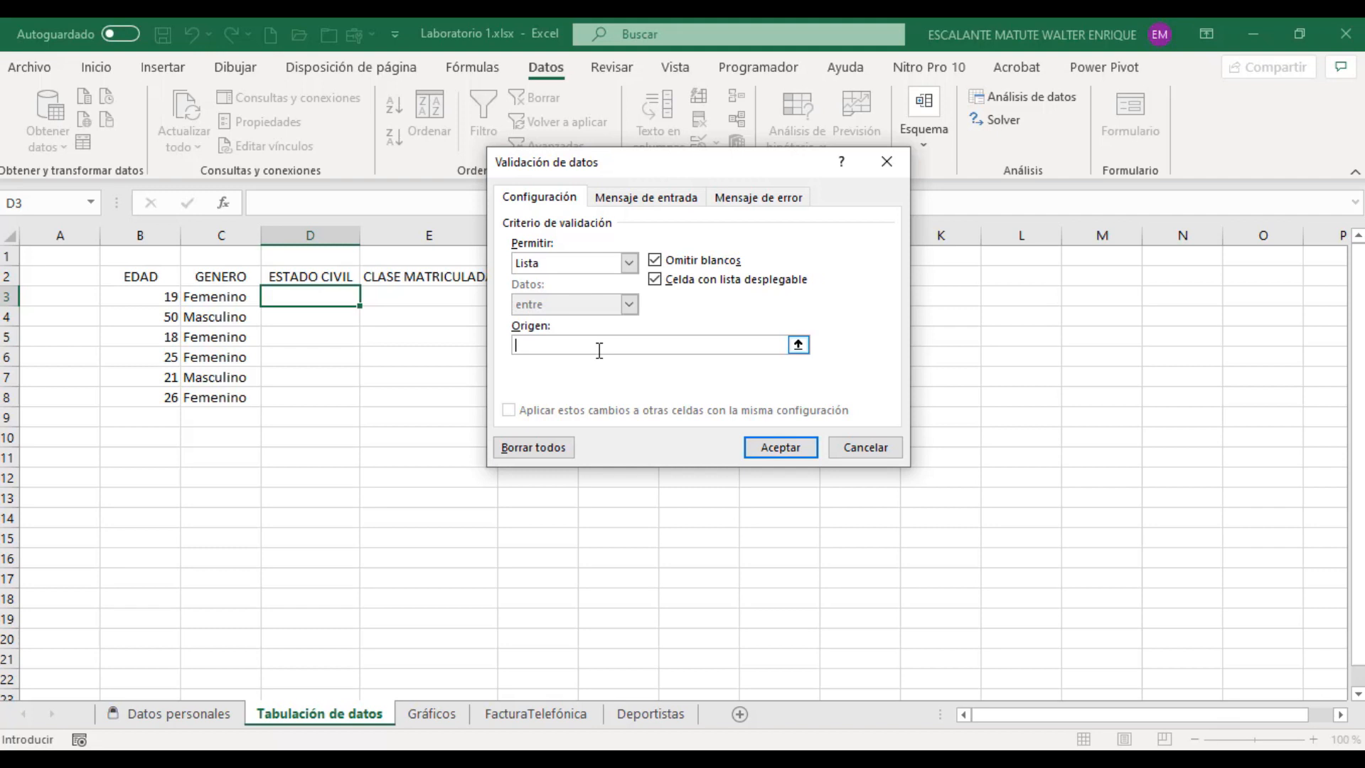
type("Soltero;Casado;Divorciado;Viudo")
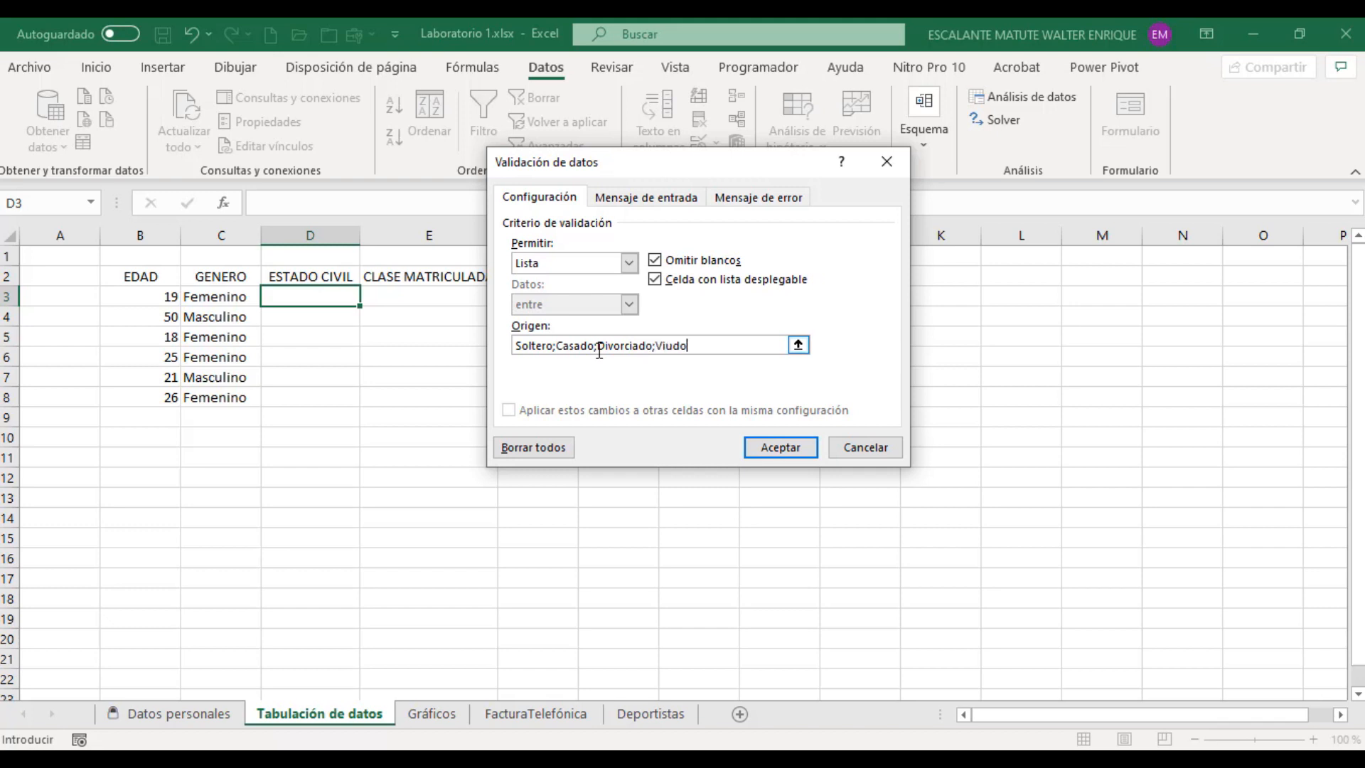
type(";Unión Libre")
left_click(791, 449)
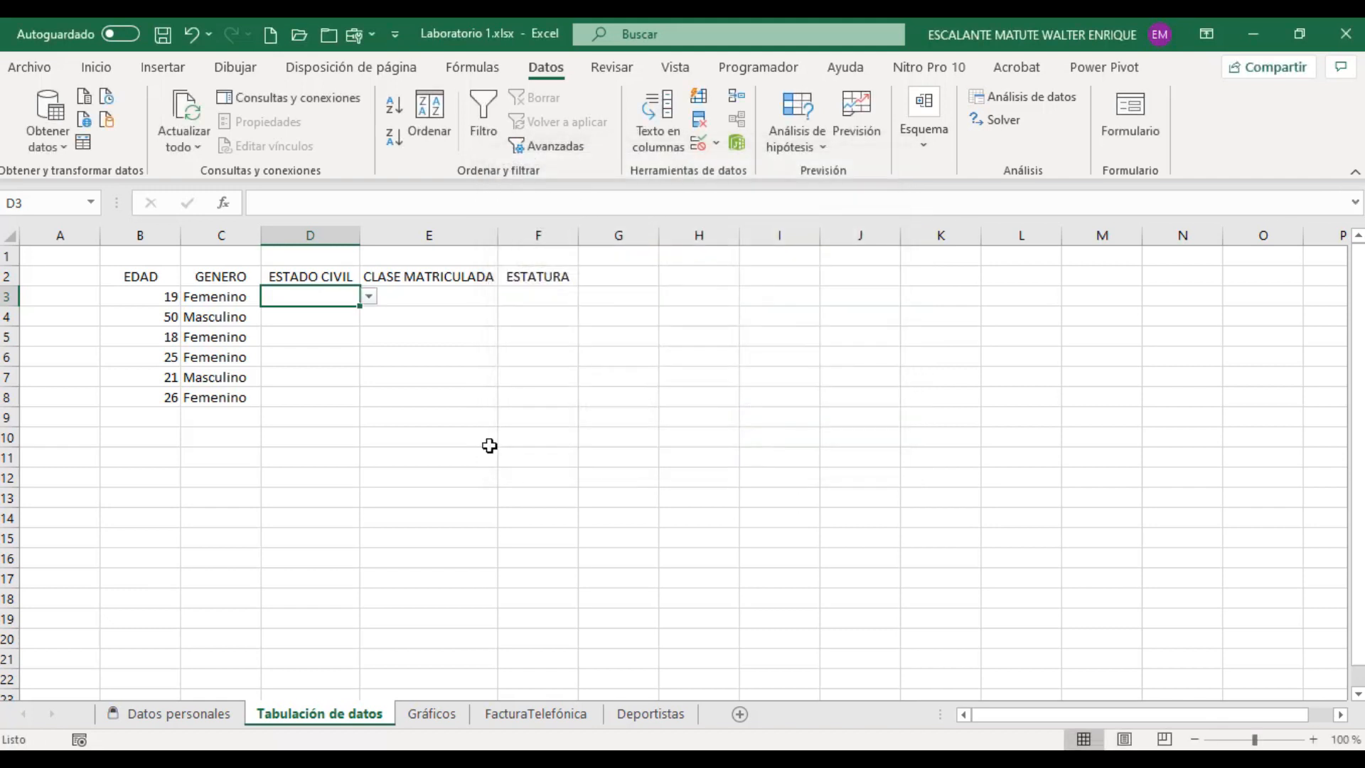
Step: Check the options in the drop-down list of cell D3 and extend its validation down to cell D8
left_click(369, 296)
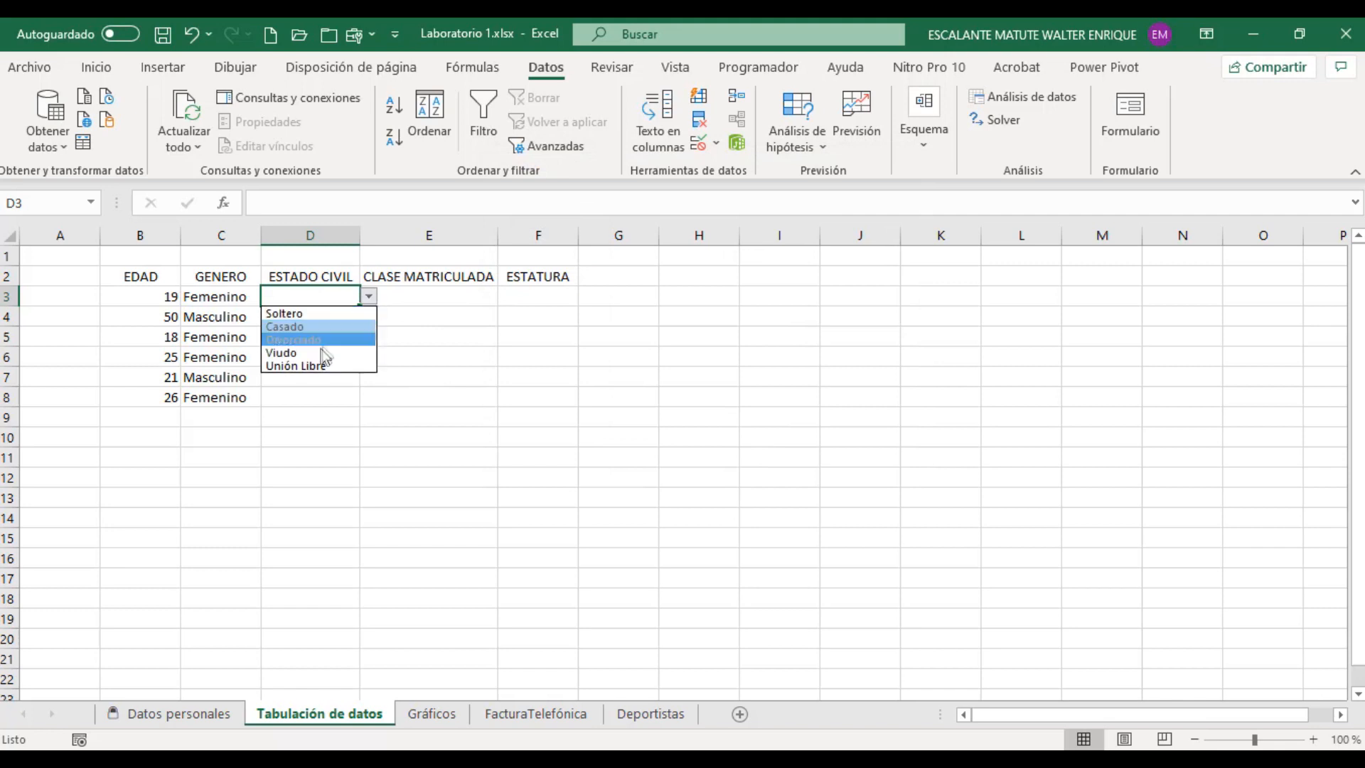
left_click(368, 297)
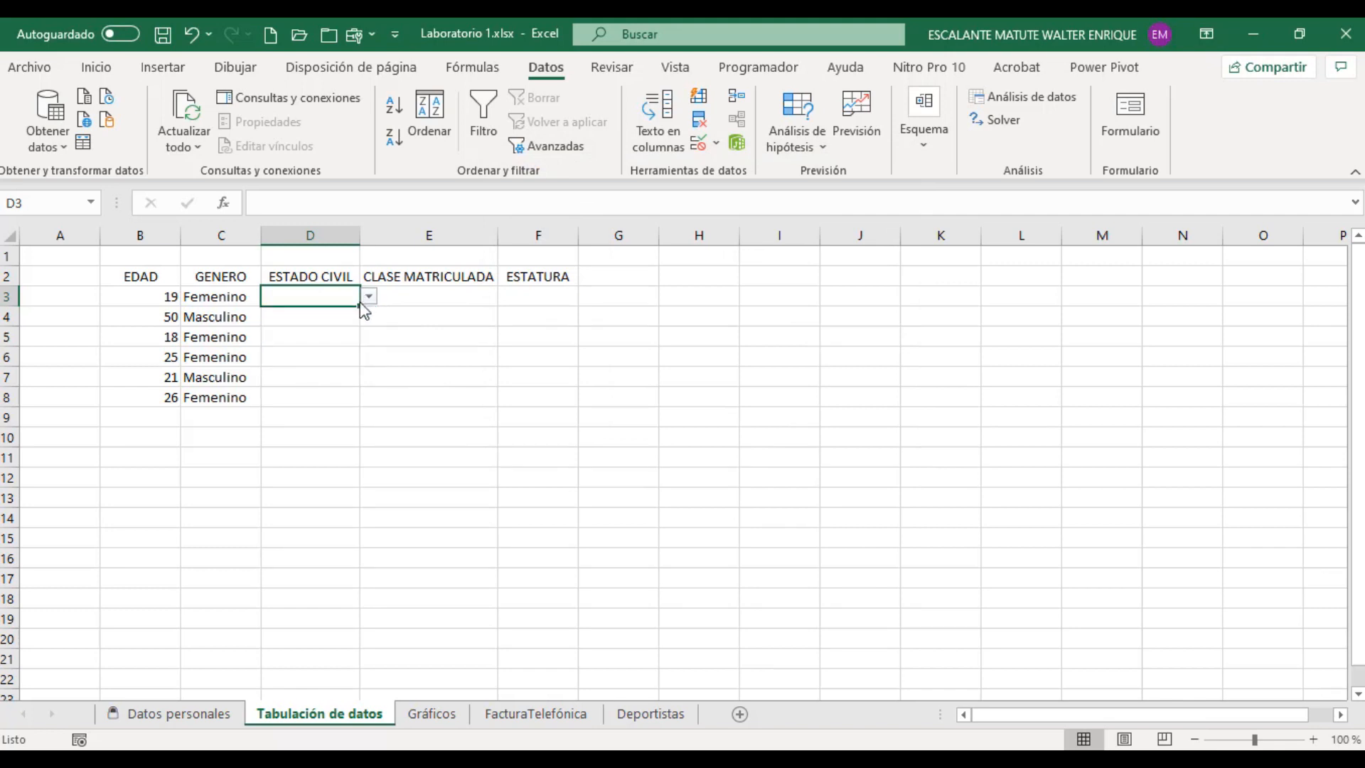
left_click_drag(359, 306, 359, 404)
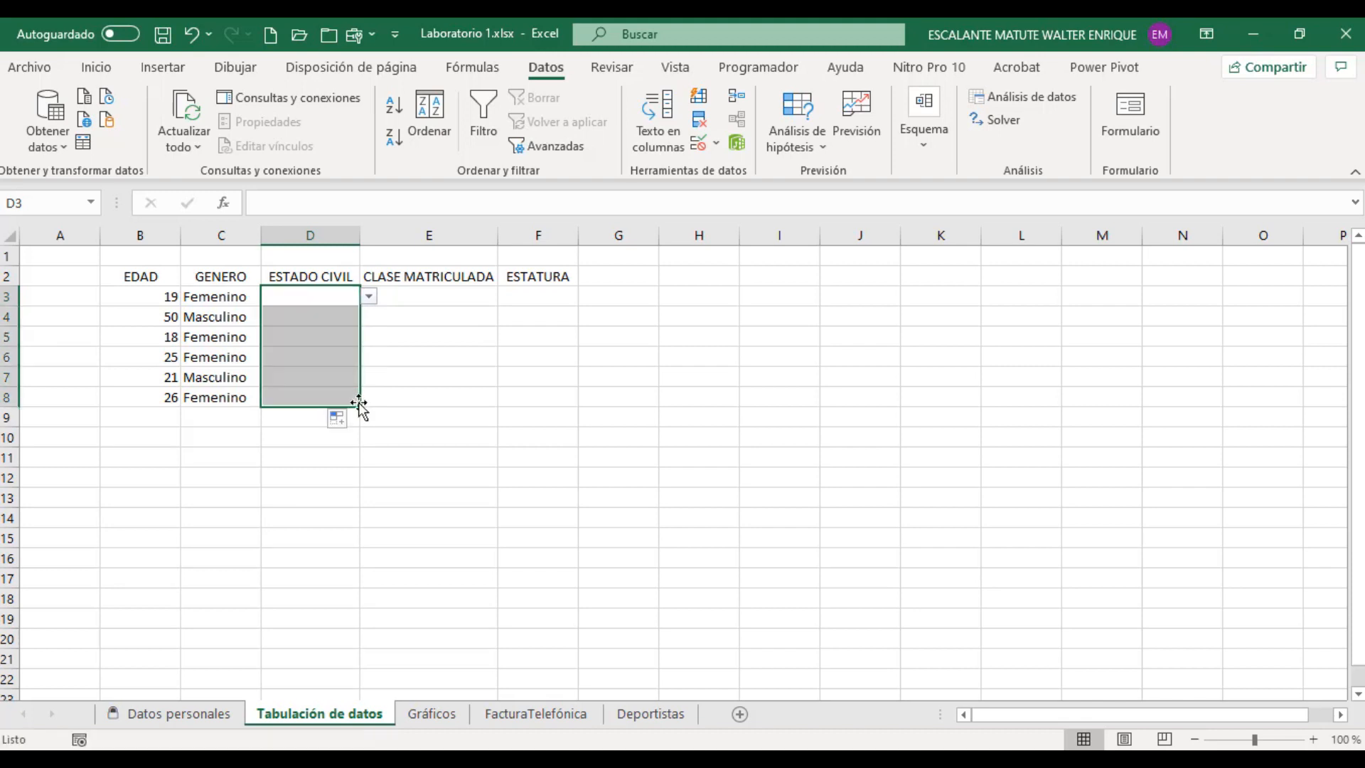
Step: Fill cells D3 to D8 from their drop-down lists with Soltero, Casado, Divorciado, Soltero, Casado and Viudo
left_click(369, 296)
left_click(285, 313)
left_click(353, 315)
left_click(369, 316)
left_click(346, 350)
left_click(341, 336)
left_click(369, 336)
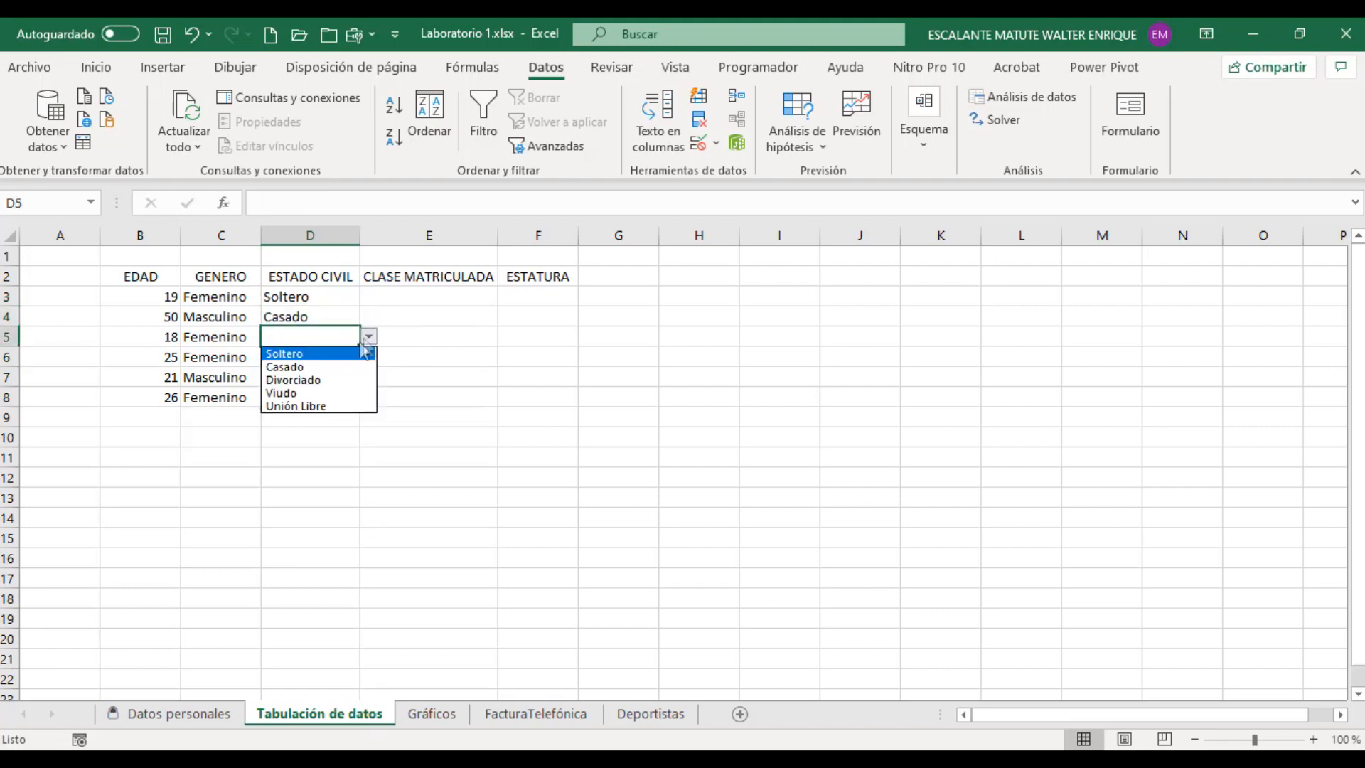
left_click(323, 380)
left_click(322, 358)
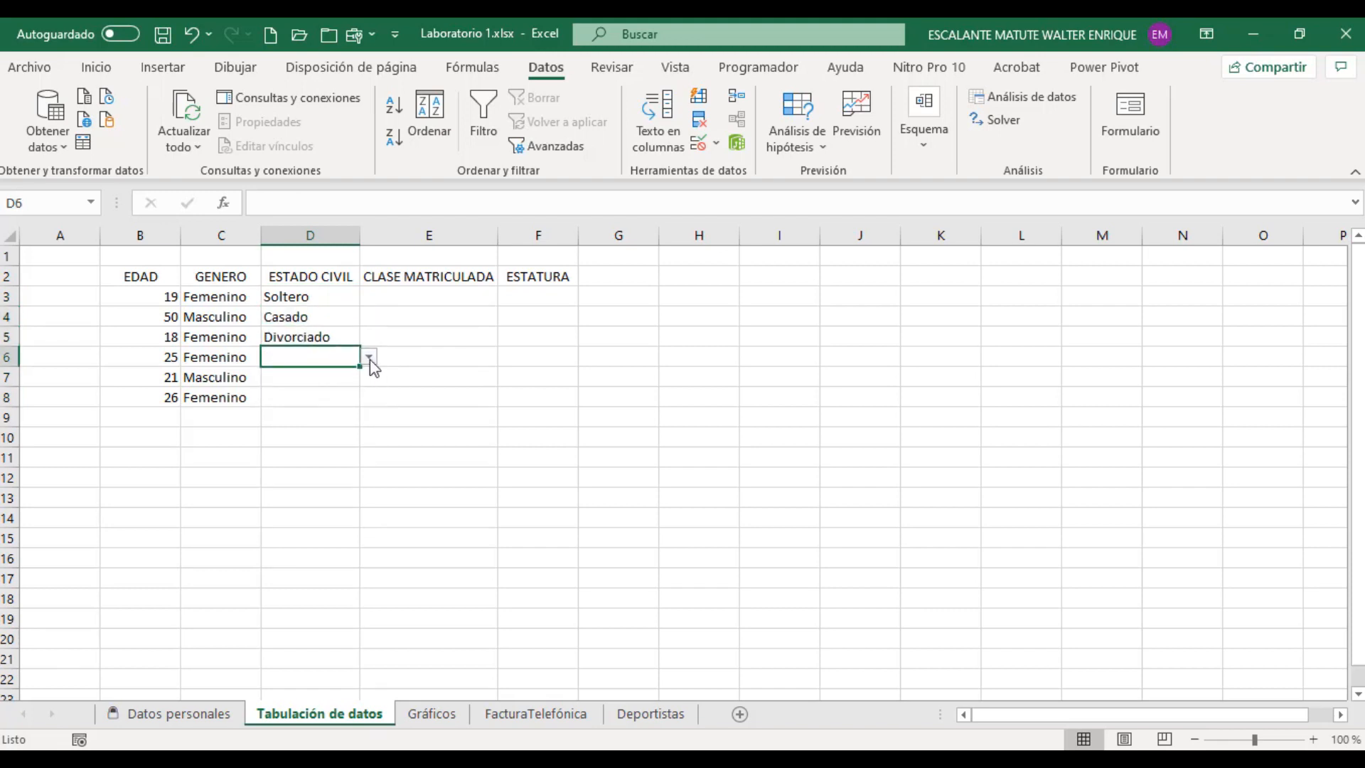
left_click(368, 356)
left_click(331, 382)
left_click(329, 374)
left_click(368, 377)
left_click(334, 407)
left_click(331, 395)
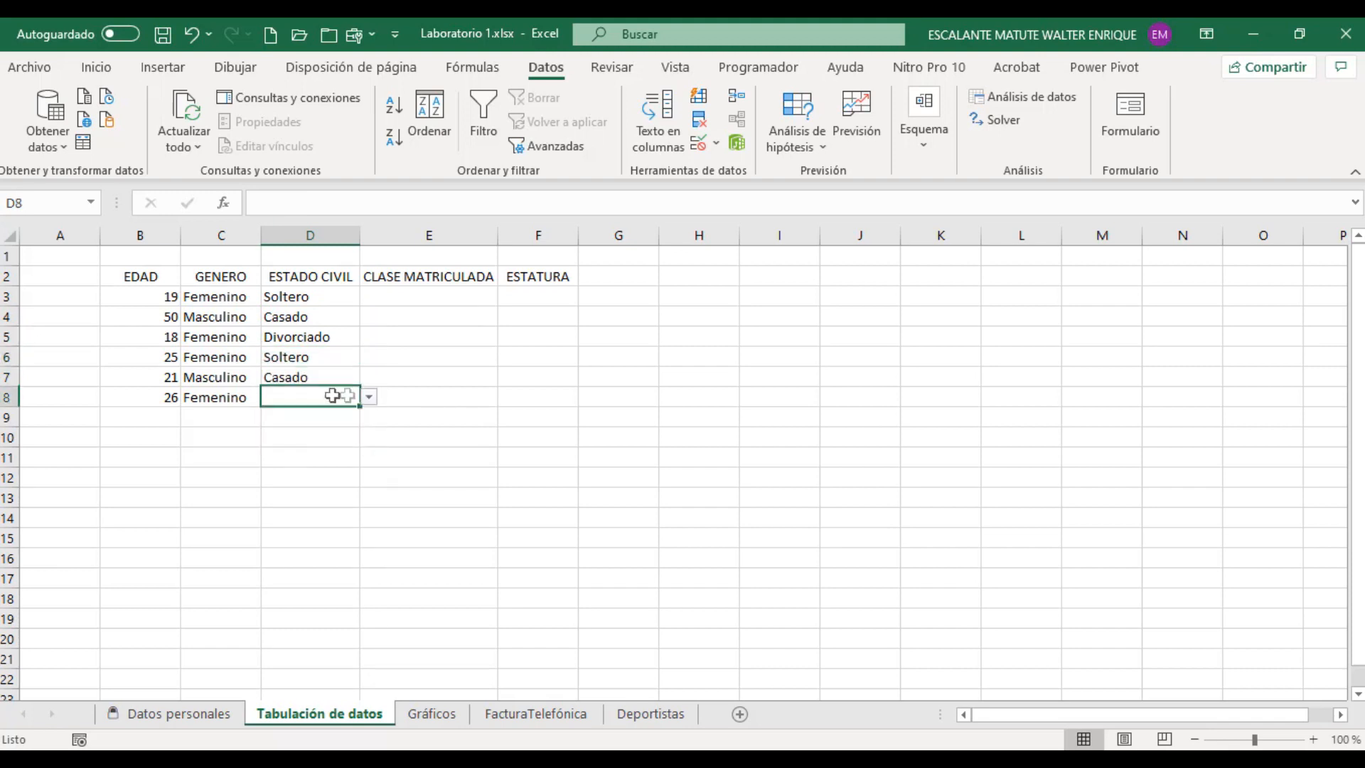
left_click(369, 396)
left_click(324, 453)
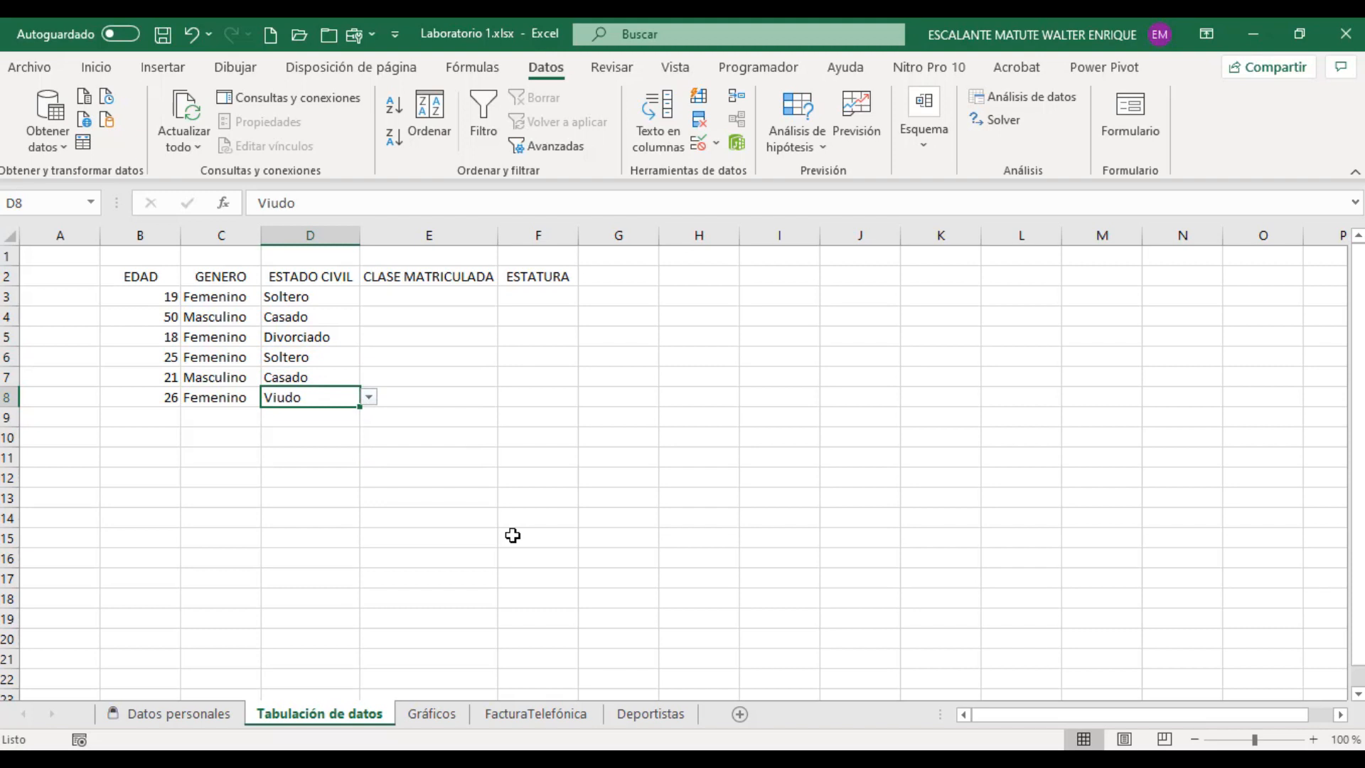
Step: Restrict cell E3 under CLASE MATRICULADA to whole numbers between 1 and 6 and extend the validation down to cell E8
left_click(426, 295)
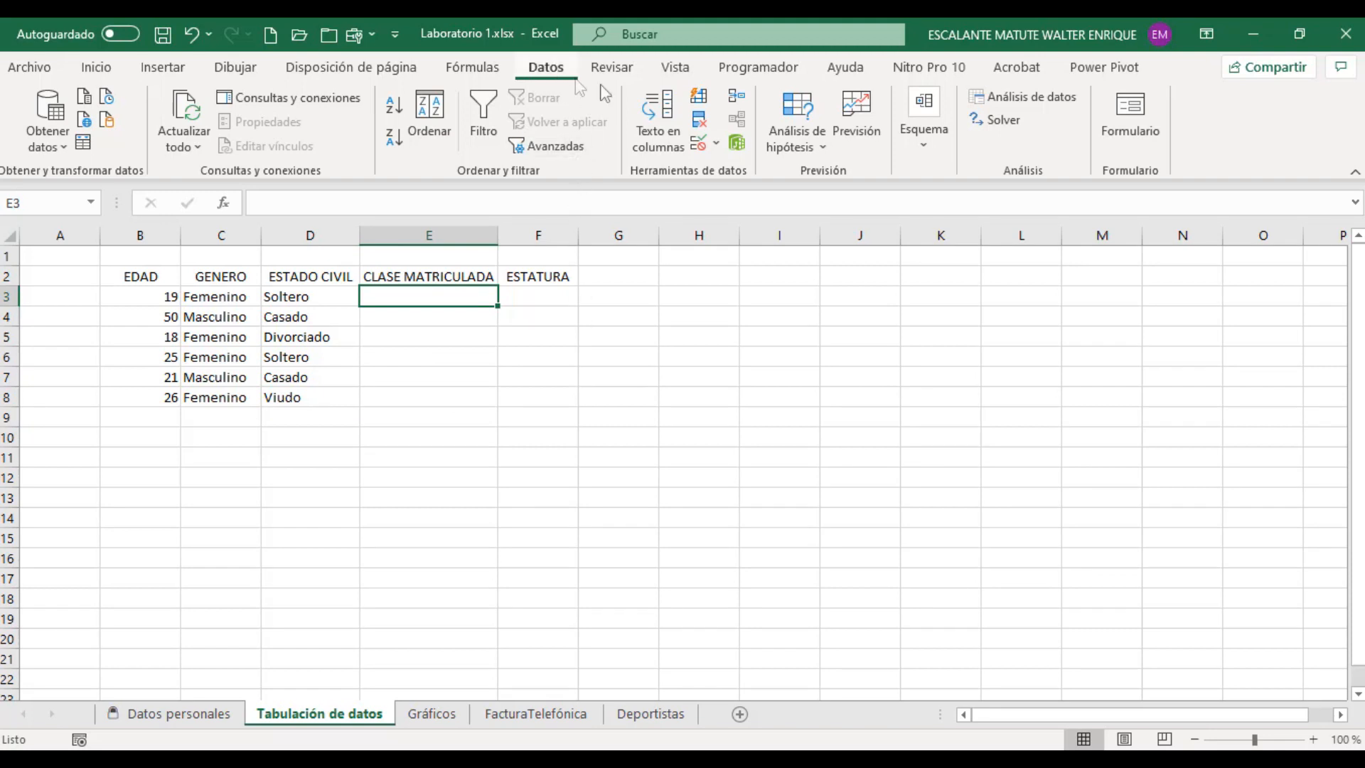
left_click(700, 145)
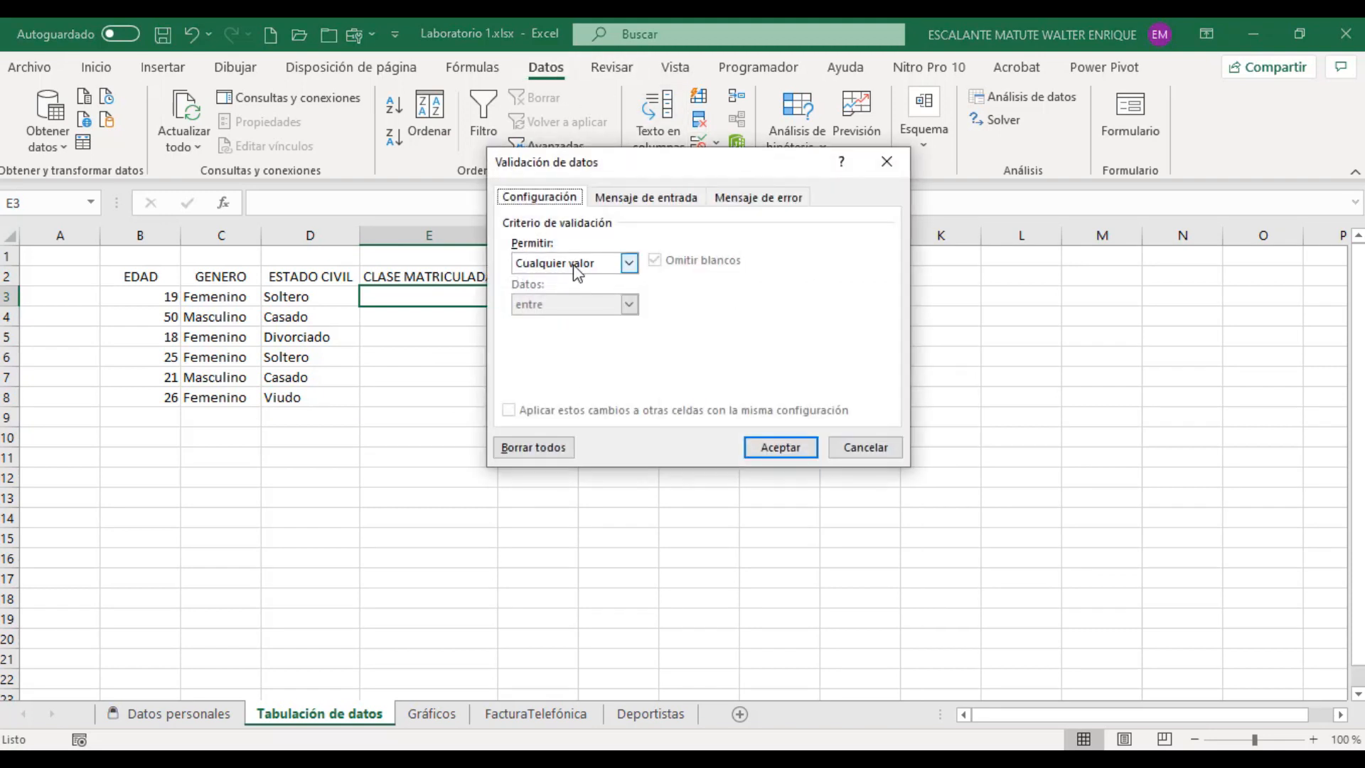
left_click(573, 264)
left_click(558, 294)
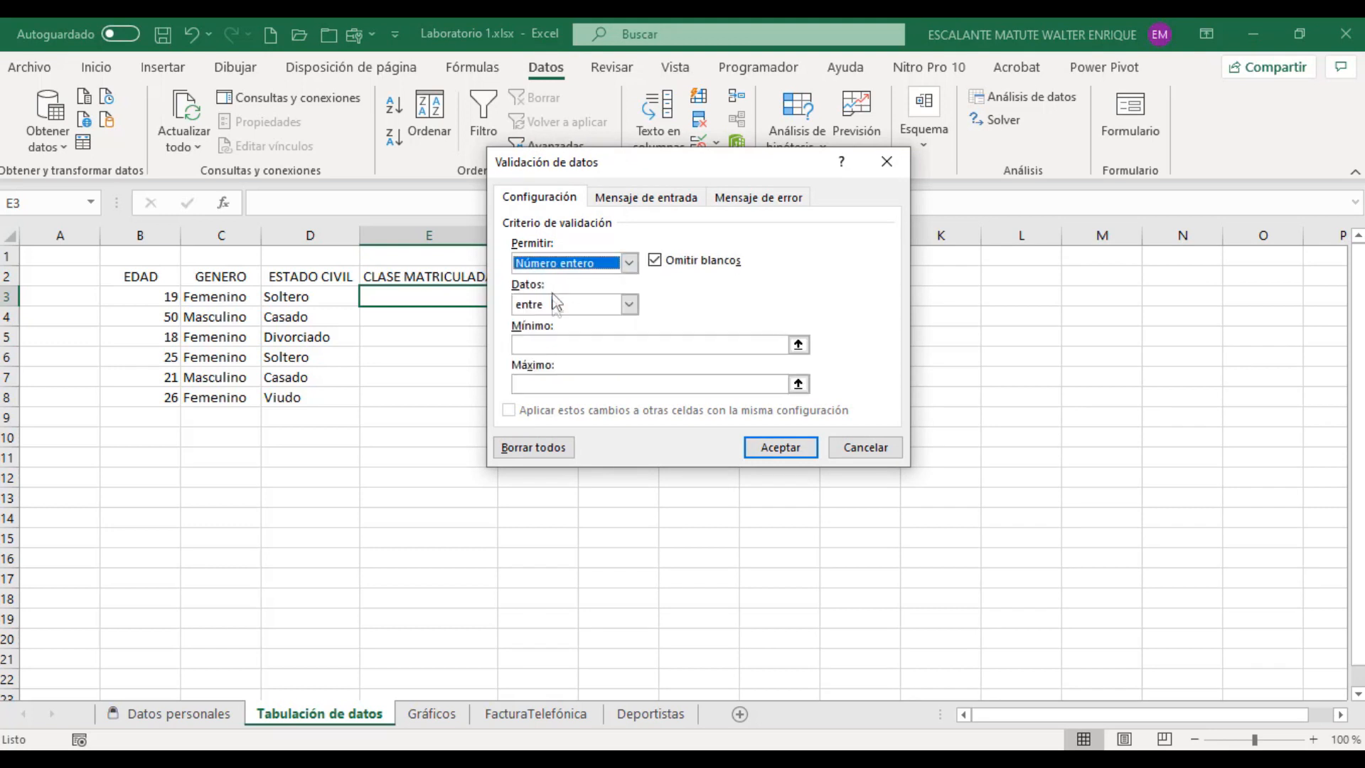
left_click(560, 342)
left_click(629, 304)
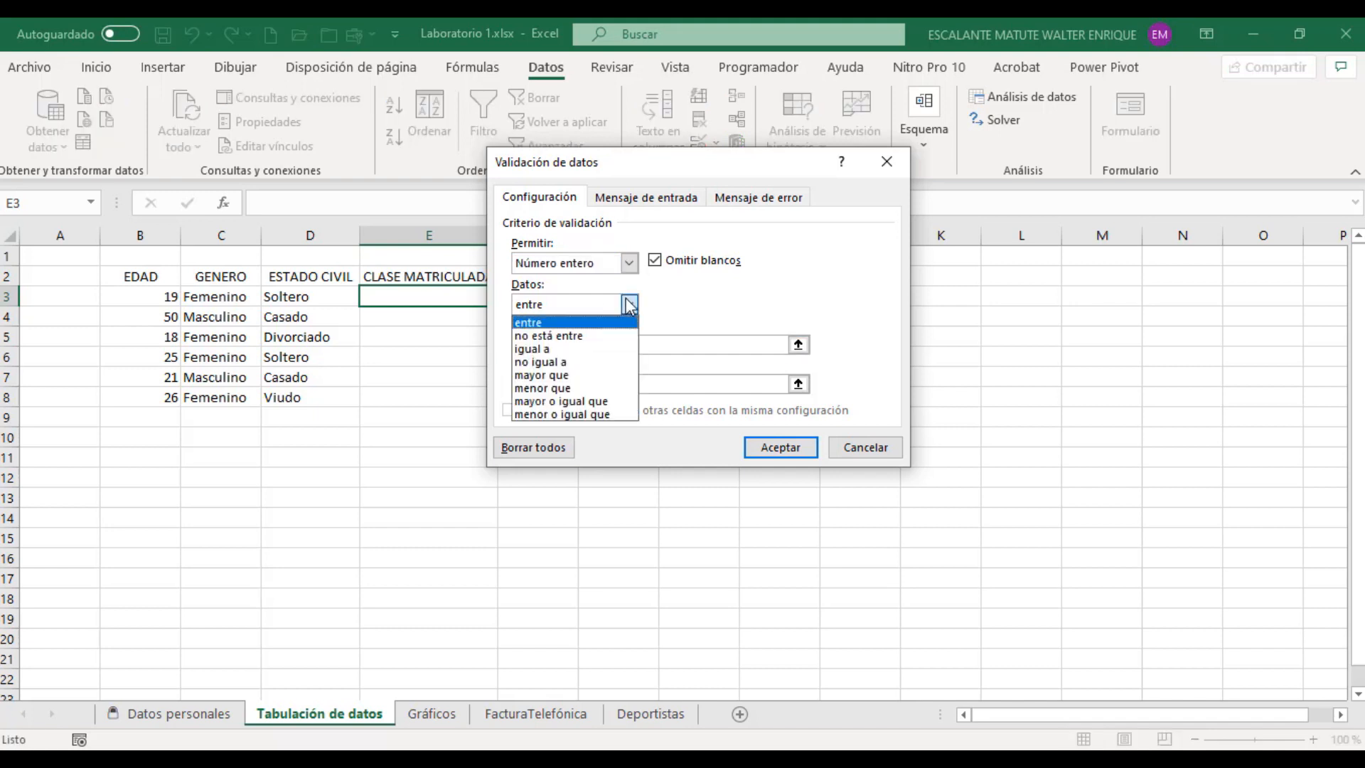
left_click(593, 322)
left_click(592, 342)
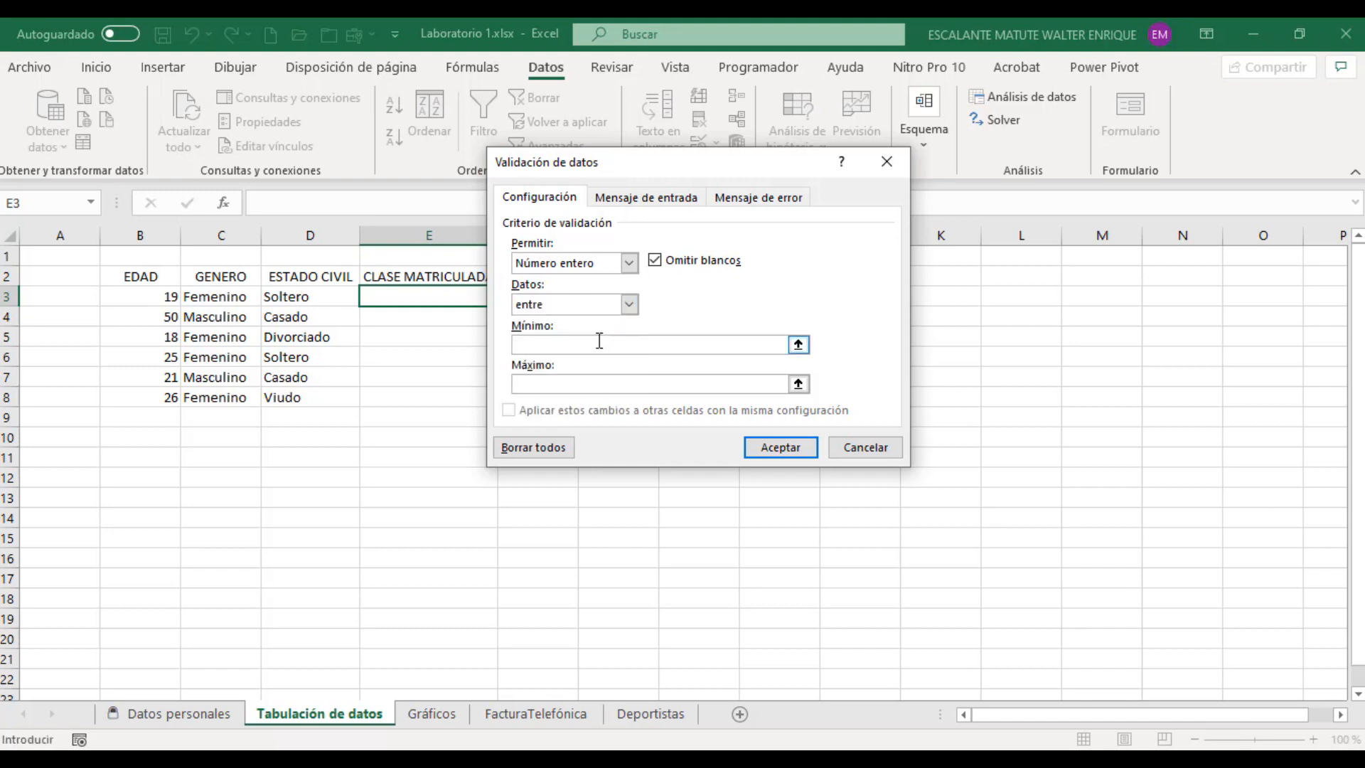
type("1")
left_click(594, 380)
type("6")
left_click(771, 447)
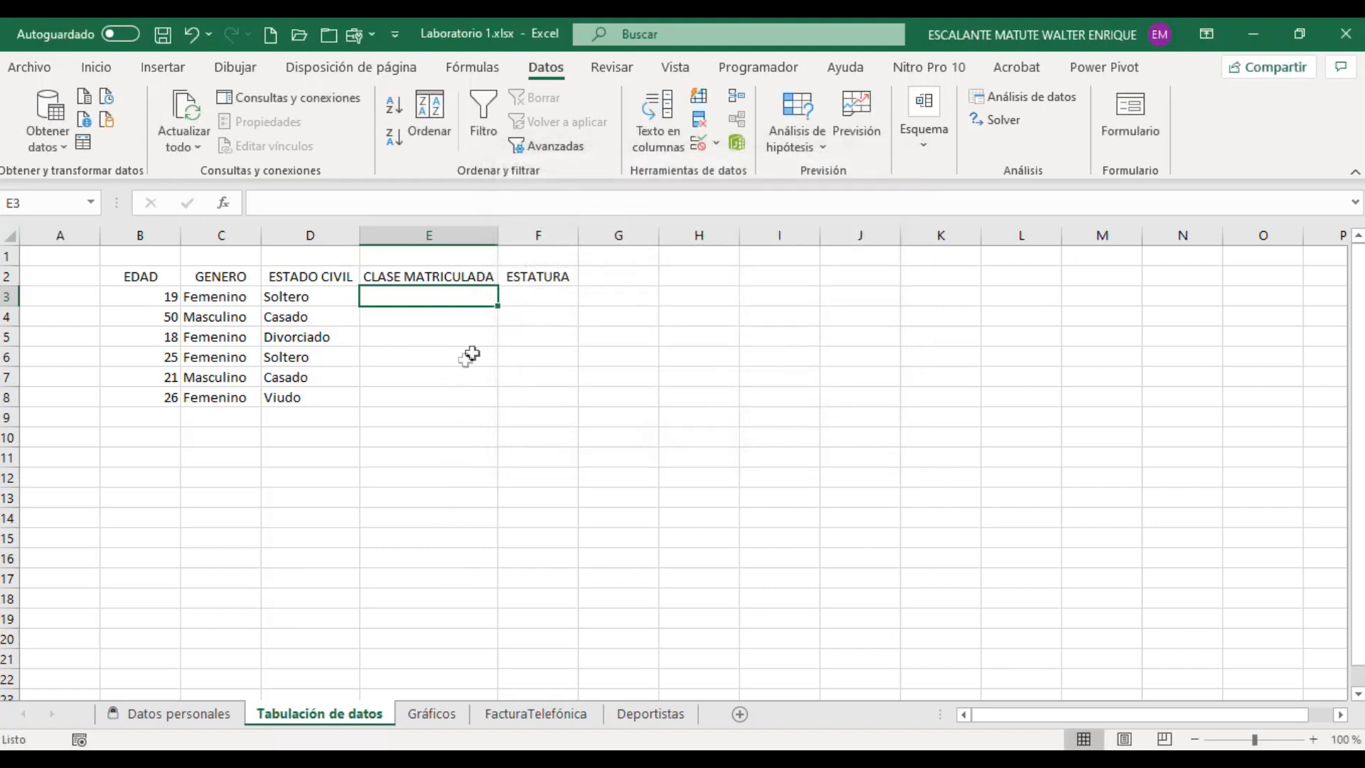
left_click_drag(498, 306, 496, 409)
Step: Try the out-of-range value 0 in cell E3 under CLASE MATRICULADA to test its validation
left_click(456, 294)
type("0")
key("Return")
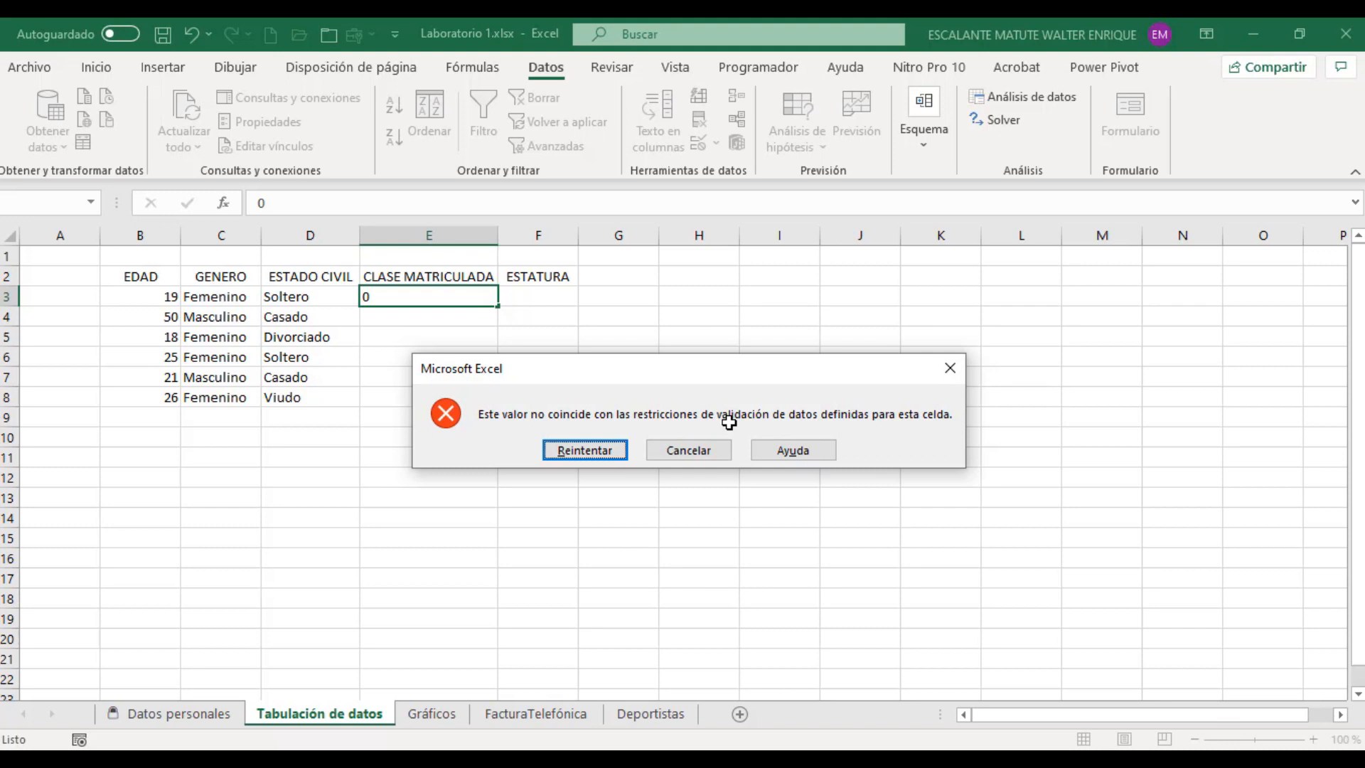
key("Return")
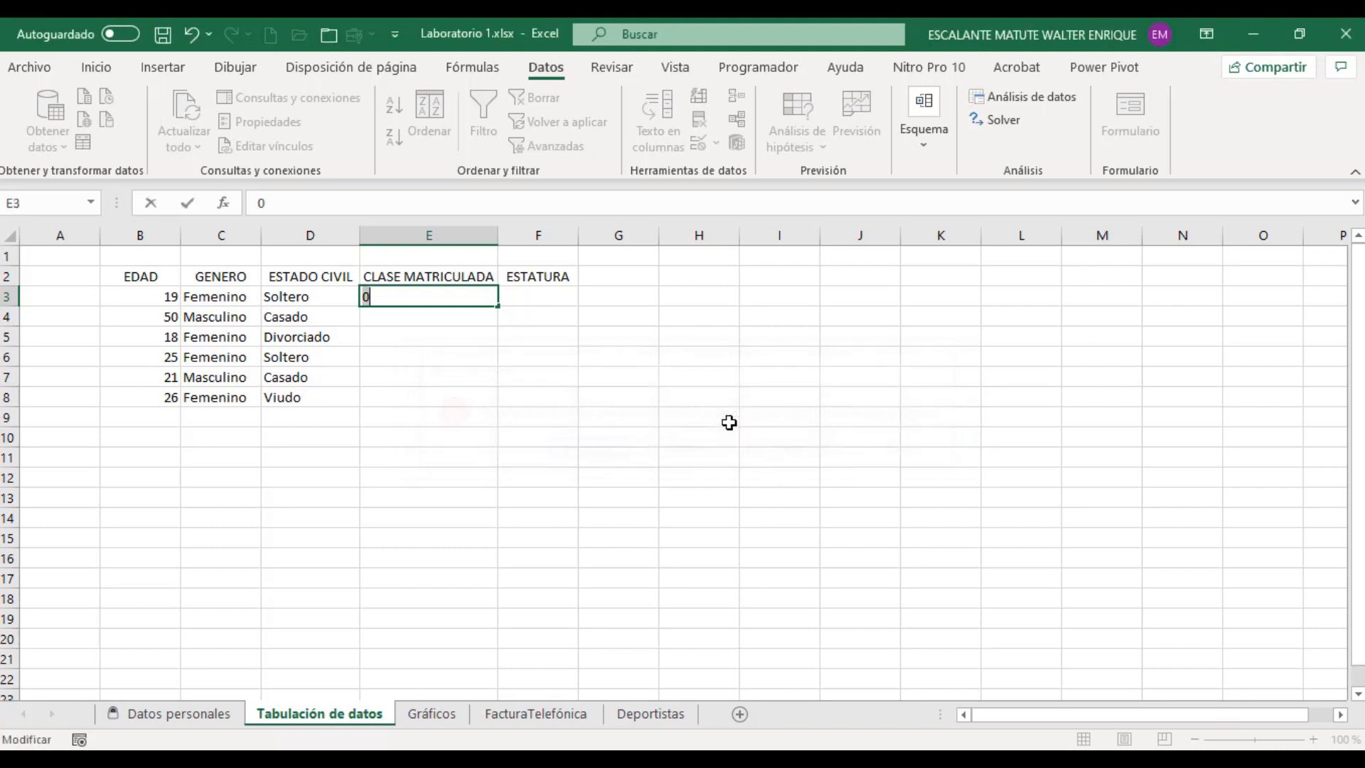
Step: Fill cells E3 to E7 under CLASE MATRICULADA with 2, 3, 5, 4 and 2
type("2")
key("Return")
type("3")
key("Return")
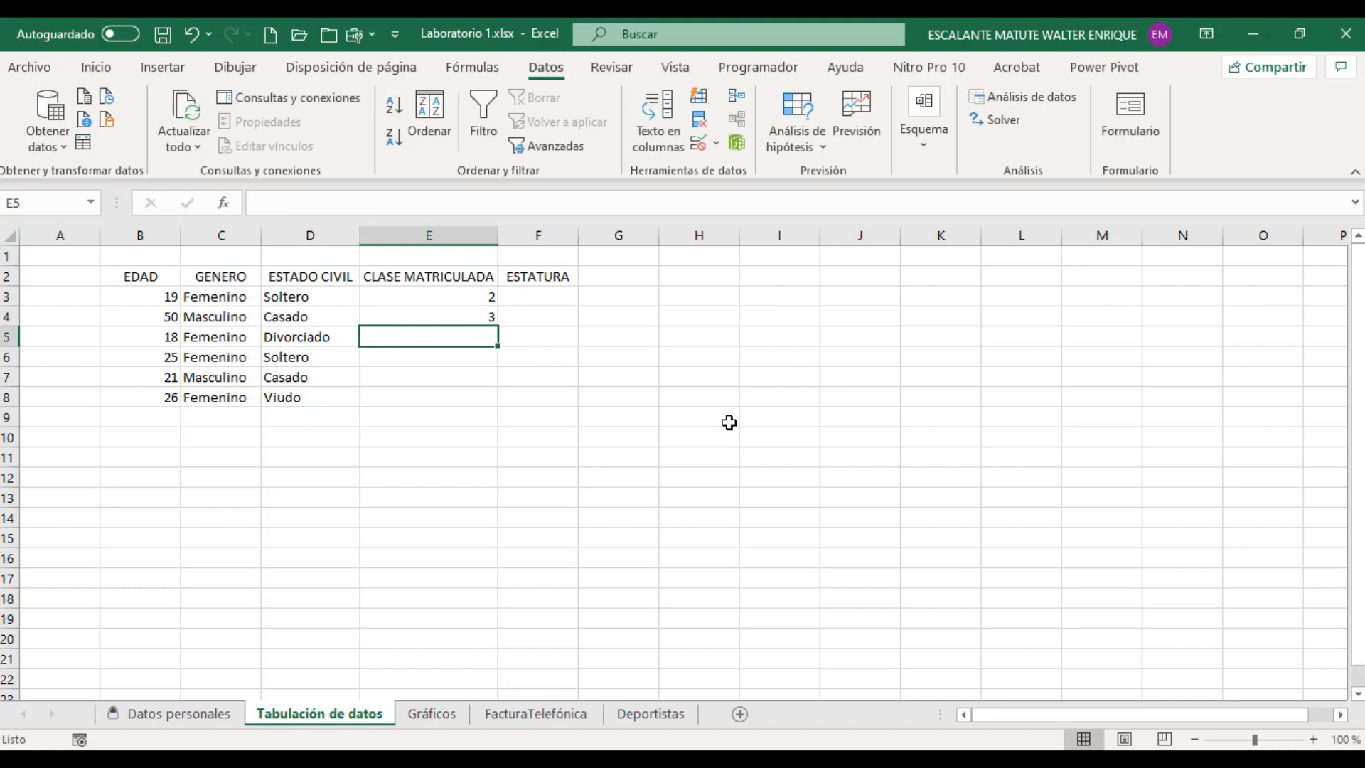
type("5")
key("Return")
type("4")
key("Return")
type("2")
key("Return")
Step: Test the validation of cell E8 with the out-of-range value 9 and enter 2 in its place
type("9")
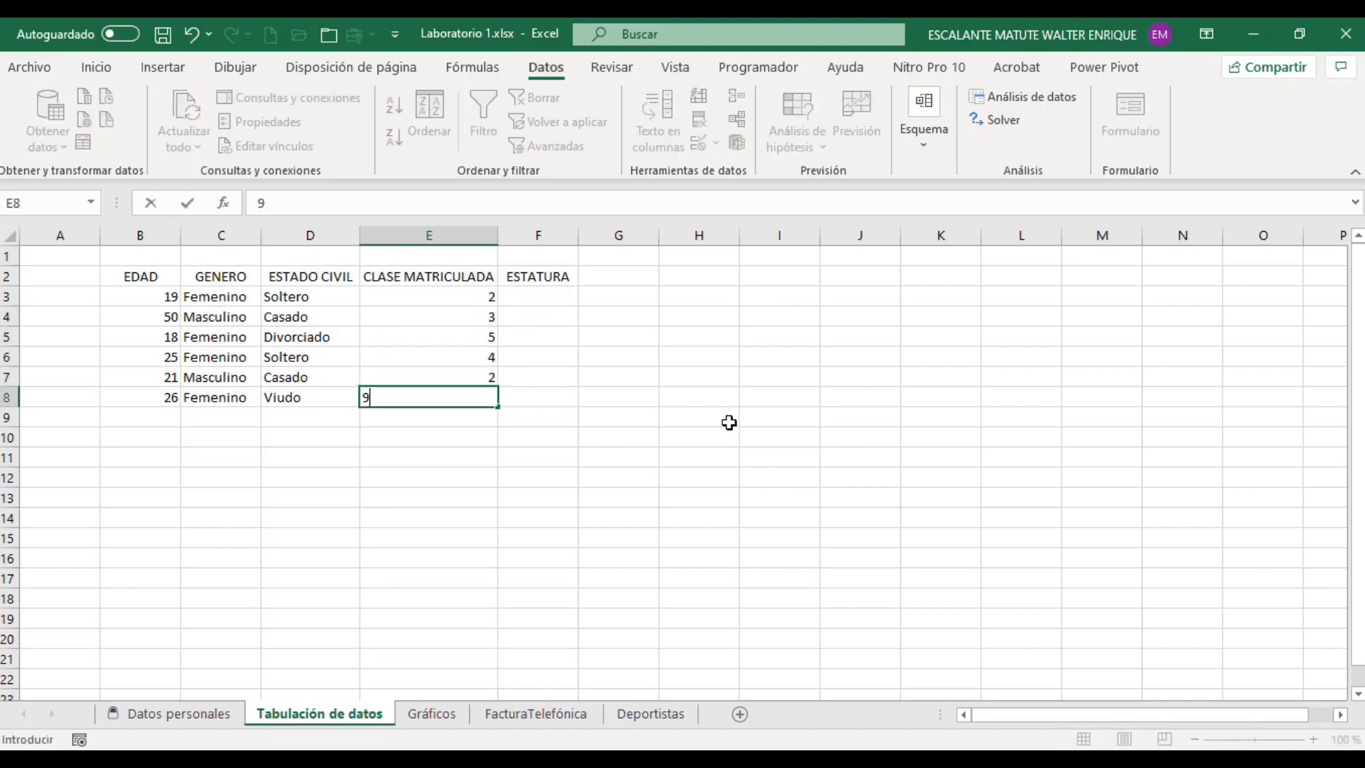
key("Return")
key("Return")
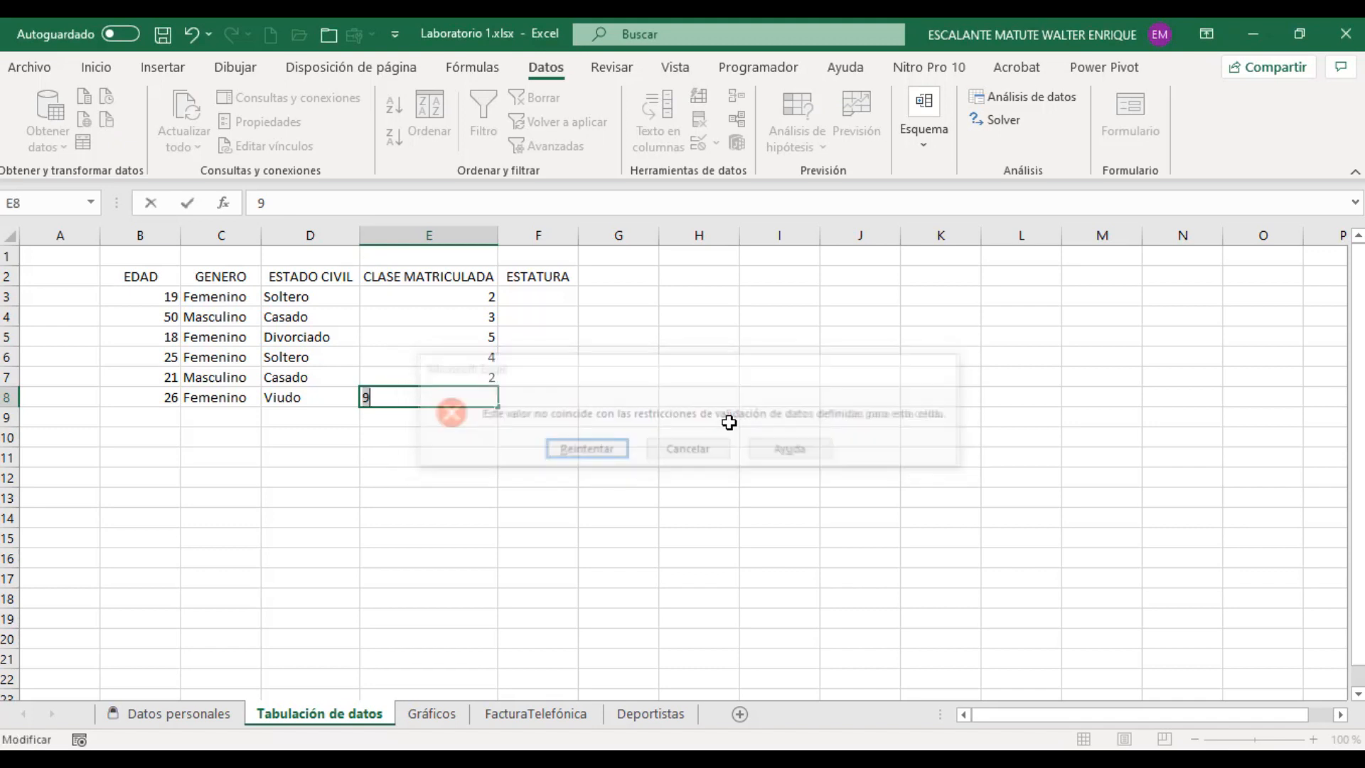
type("2")
key("Return")
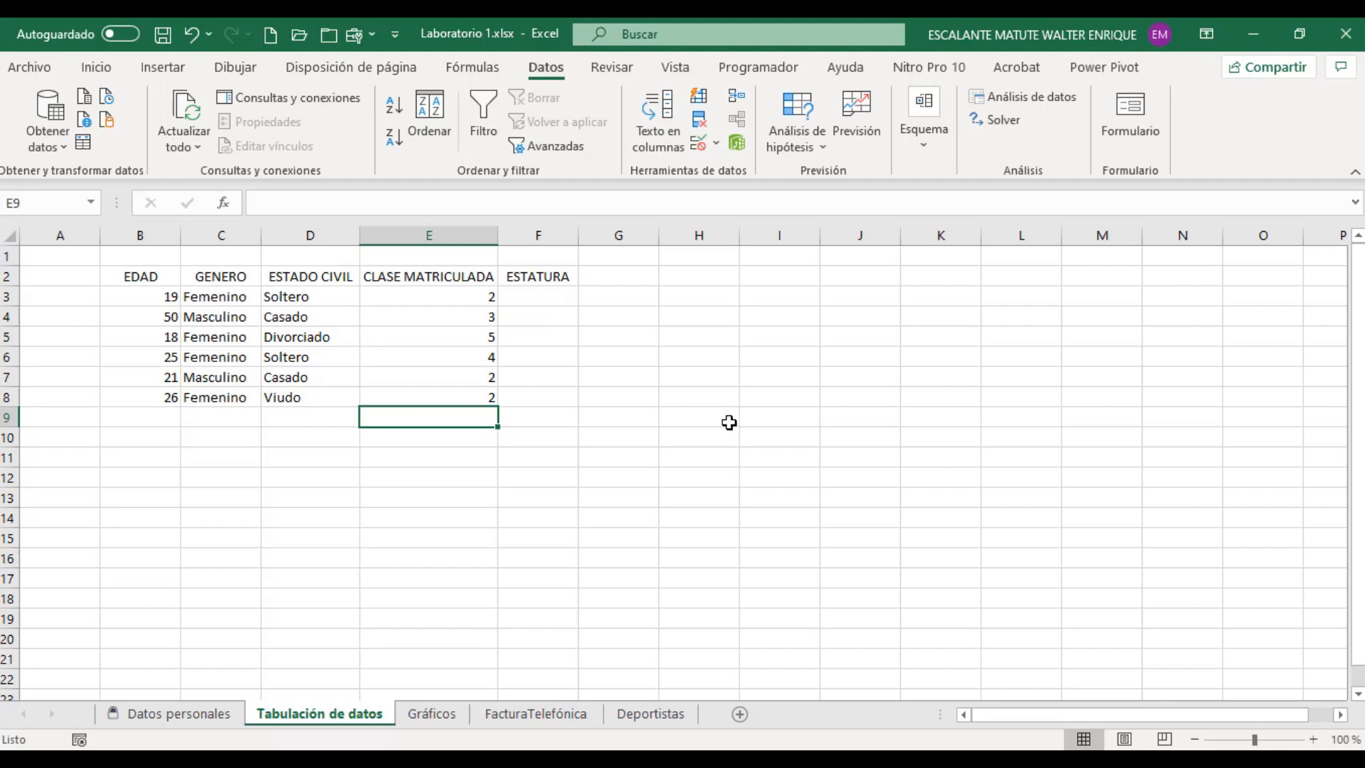
Step: Set up data validation for cell F3 under ESTATURA allowing decimals between a minimum of 1.30 and a maximum of 2.00
left_click(544, 297)
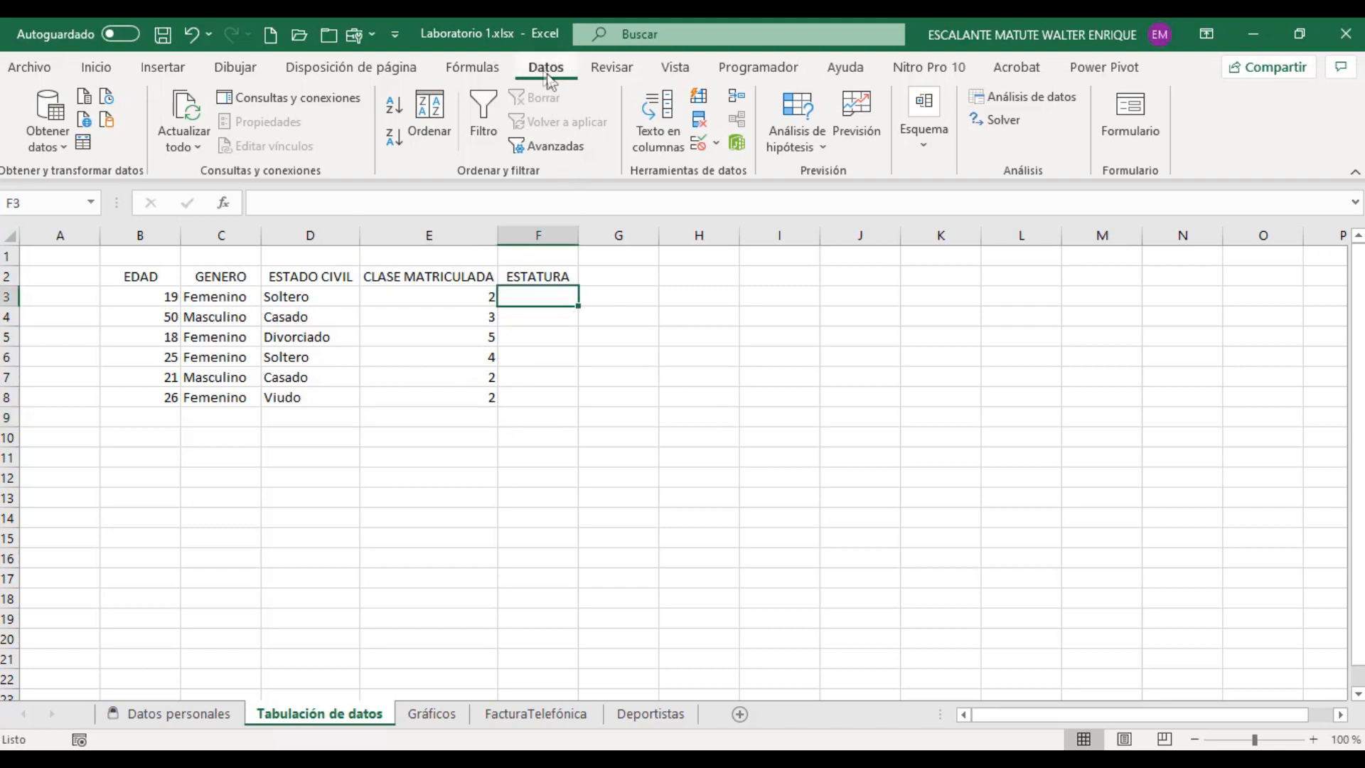
left_click(707, 148)
left_click_drag(698, 169, 835, 177)
left_click(766, 275)
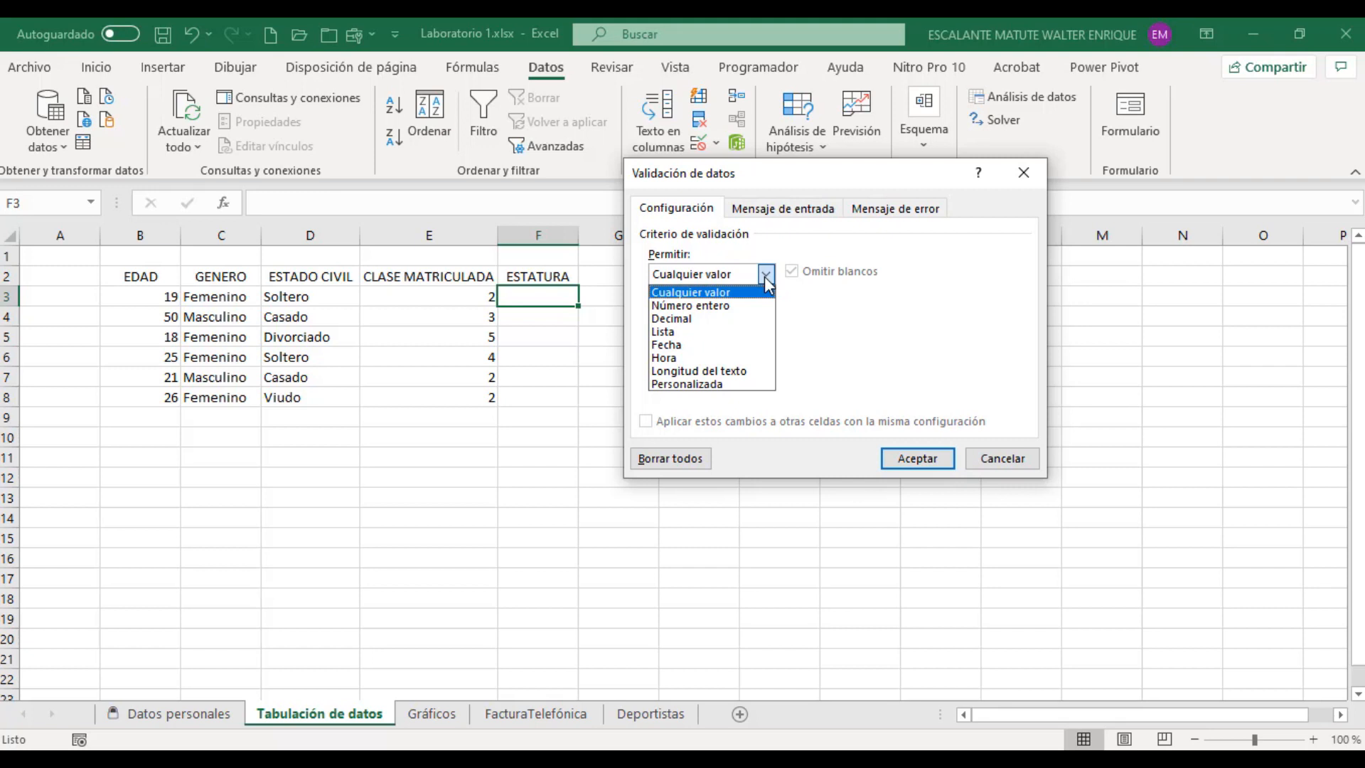
left_click(686, 320)
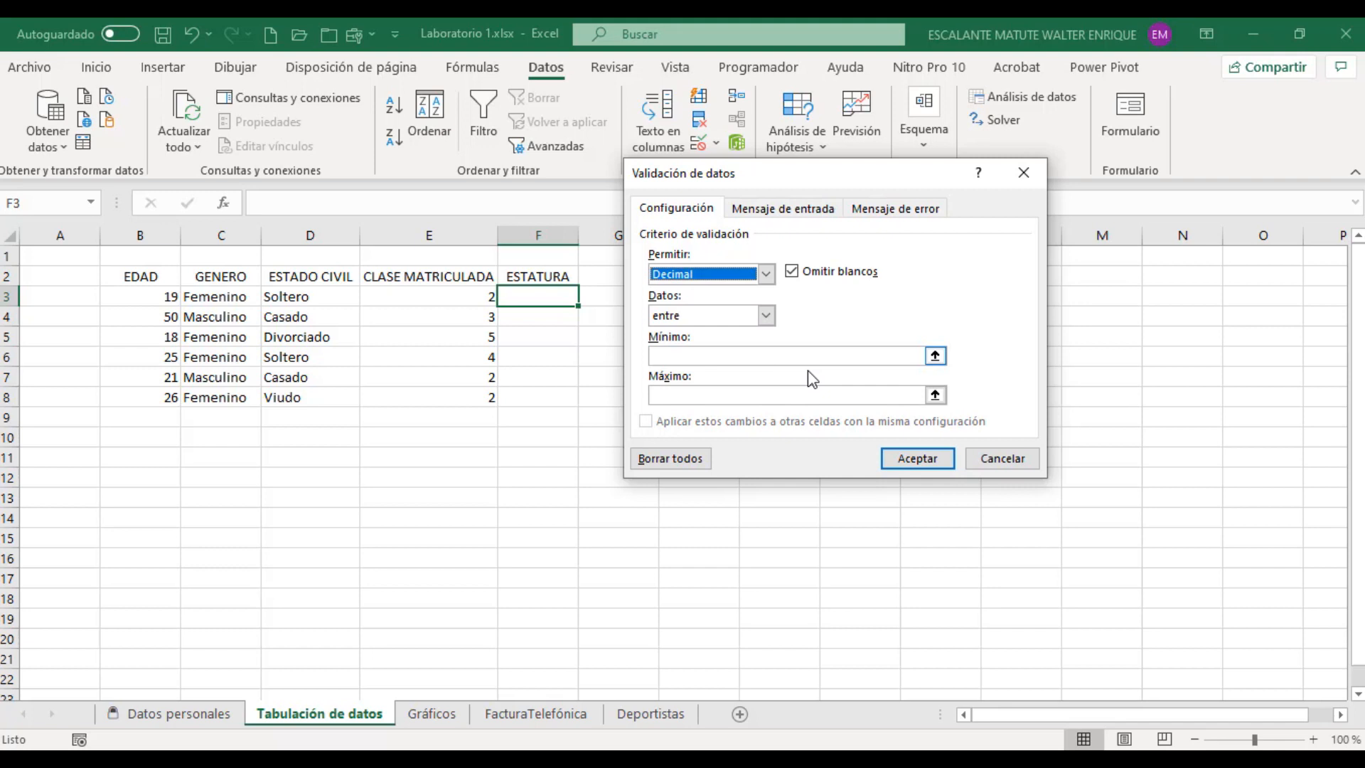
left_click(766, 318)
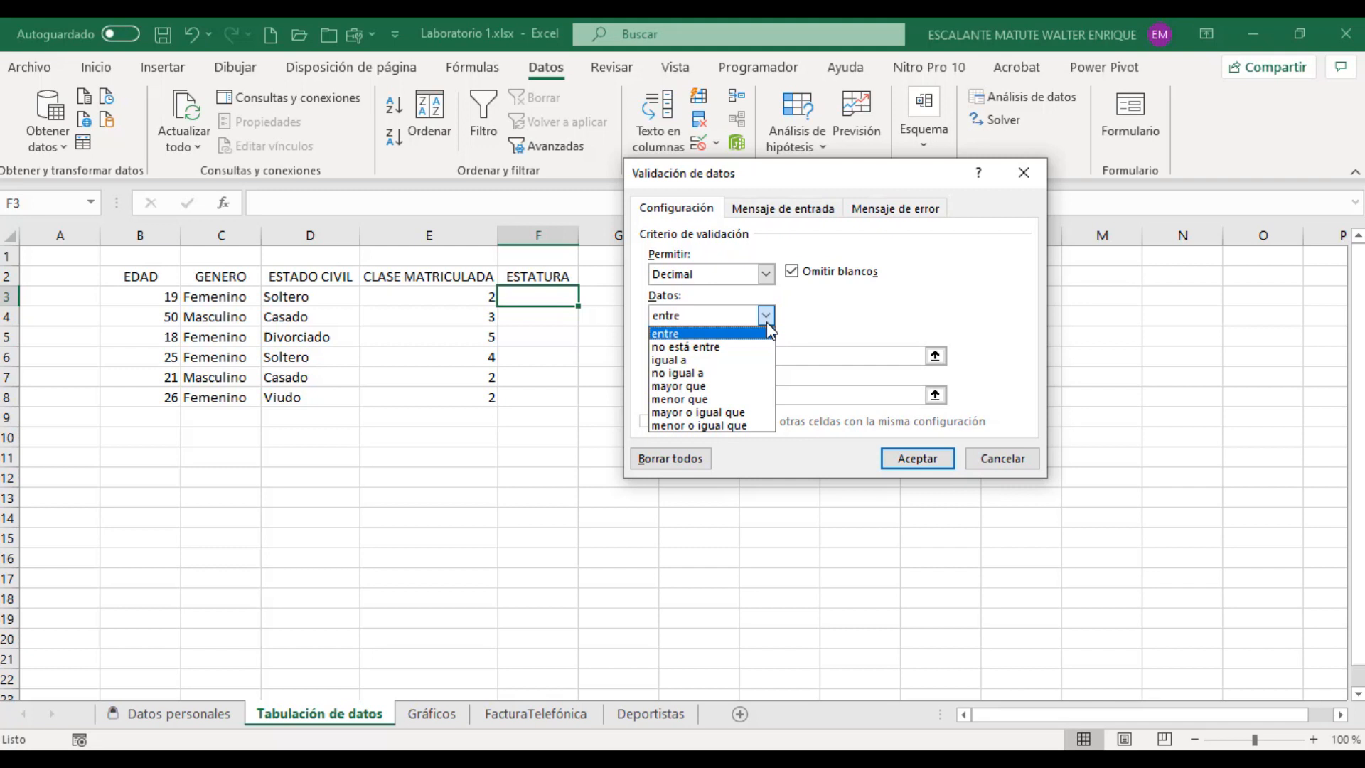
left_click(732, 339)
left_click(724, 353)
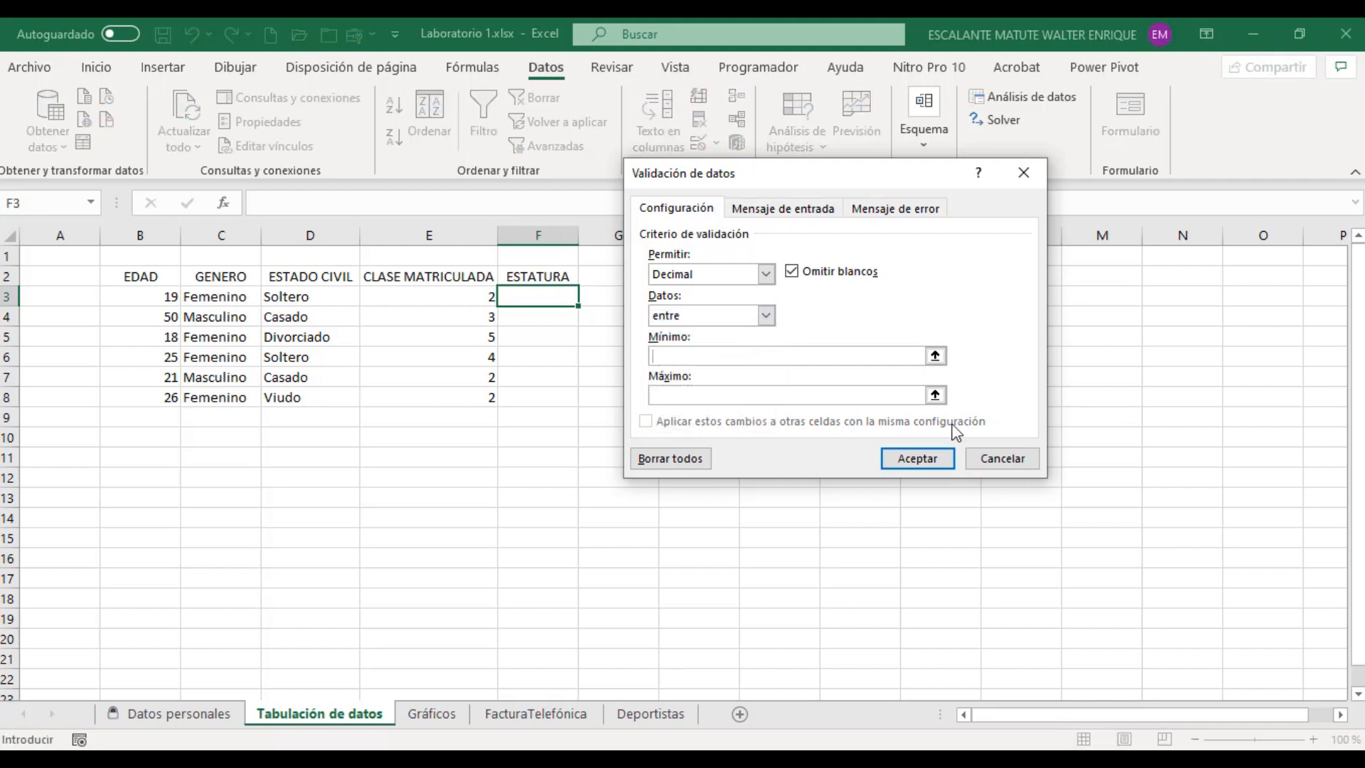
type("1.30")
left_click(740, 396)
type("2.00")
Step: Try to apply the ESTATURA validation rule with the minimum written with a decimal comma as 1,30
left_click(660, 357)
key("BackSpace")
type(",")
left_click(915, 459)
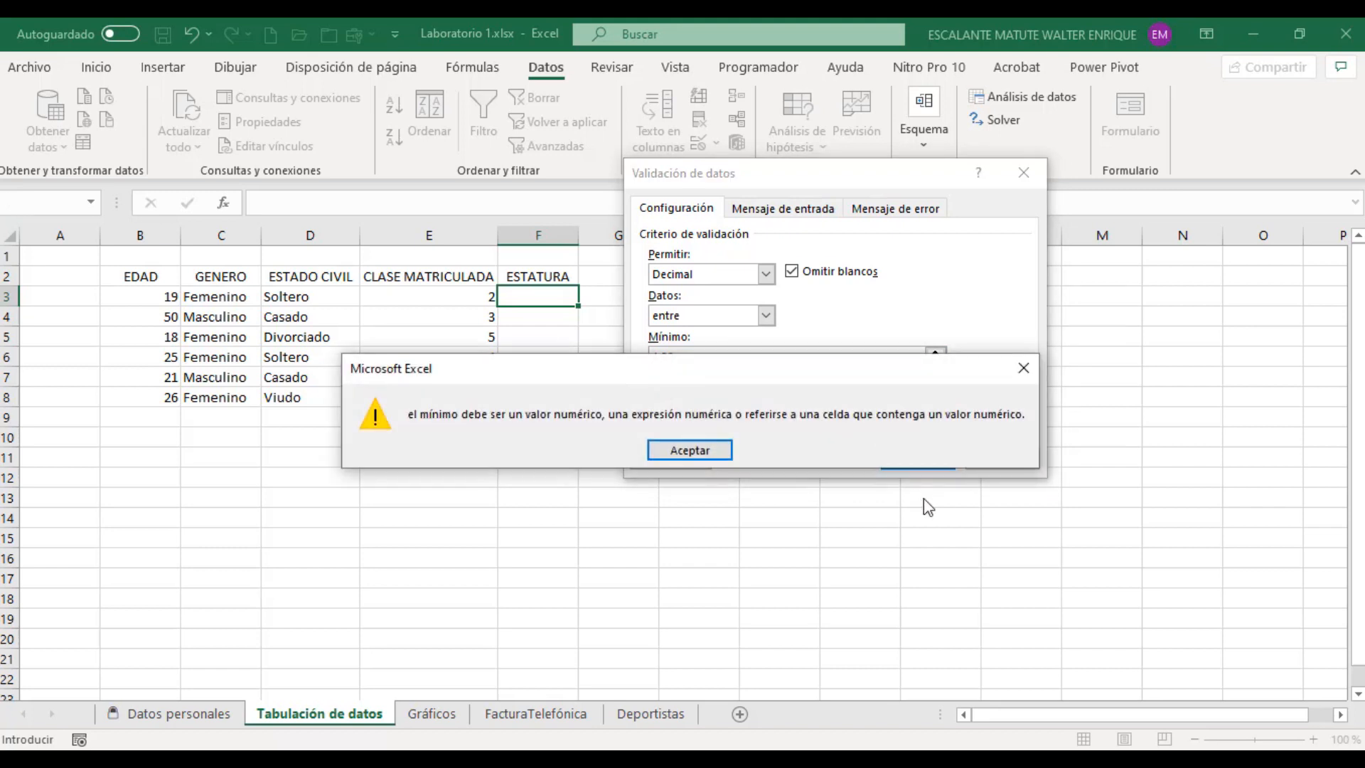
left_click(709, 451)
Step: Apply the ESTATURA rule with the minimum written as 1.30 and extend the validation from F3 down to F8
left_click(660, 357)
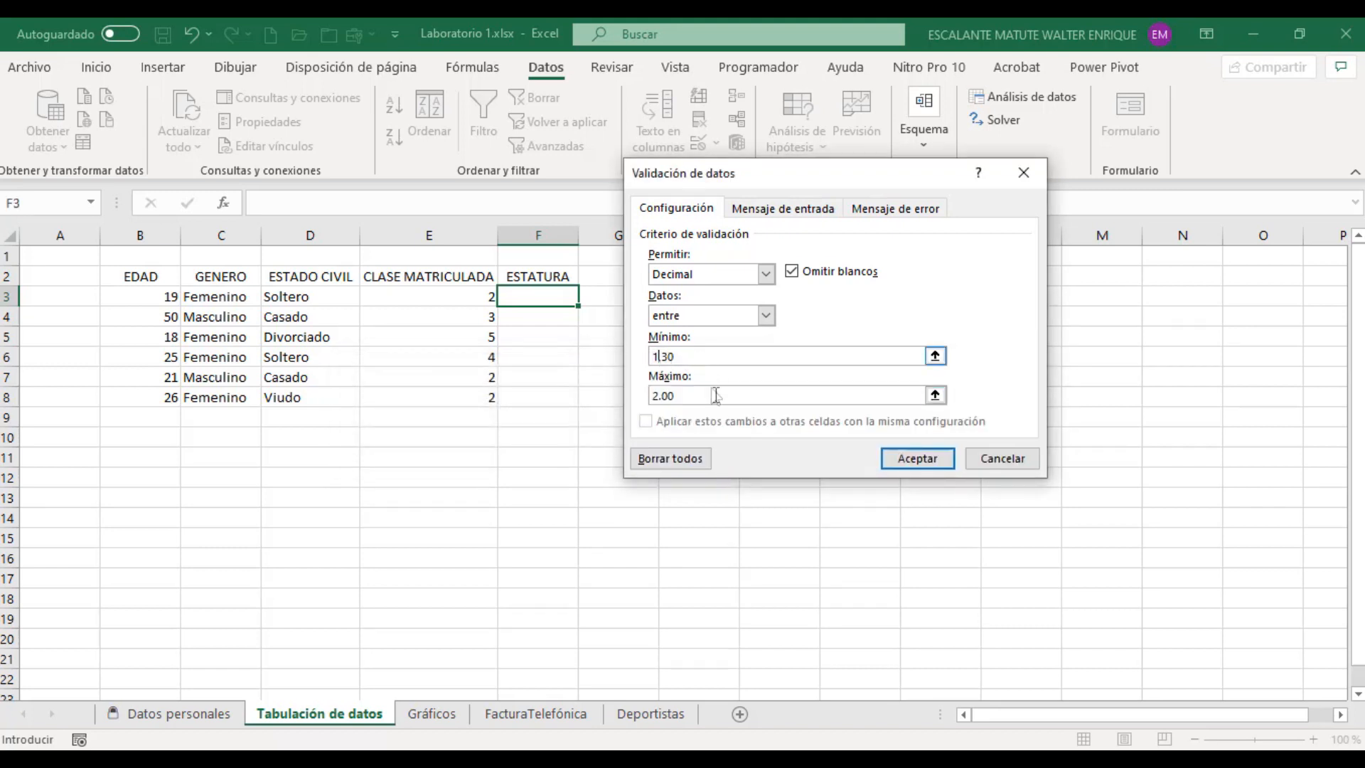
key("Delete")
type(".")
left_click(917, 458)
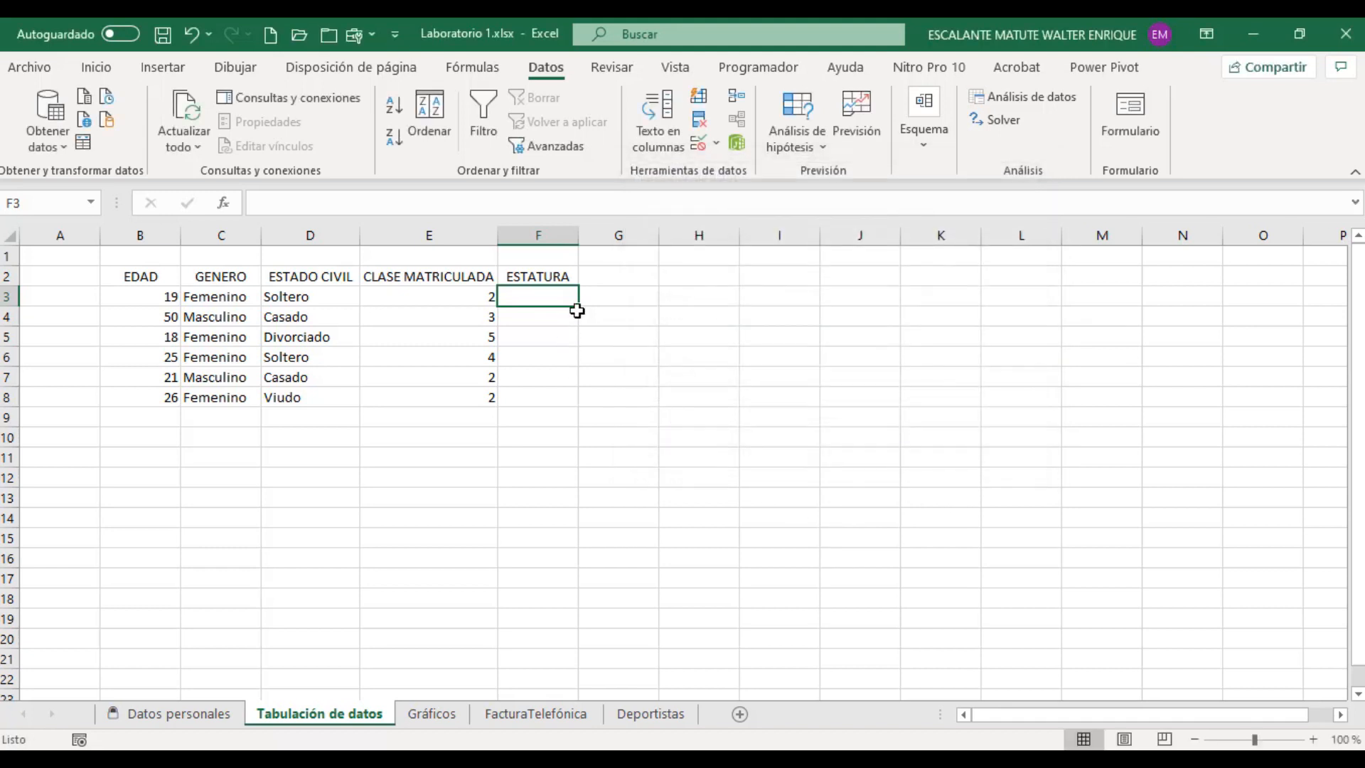
left_click_drag(577, 308, 574, 399)
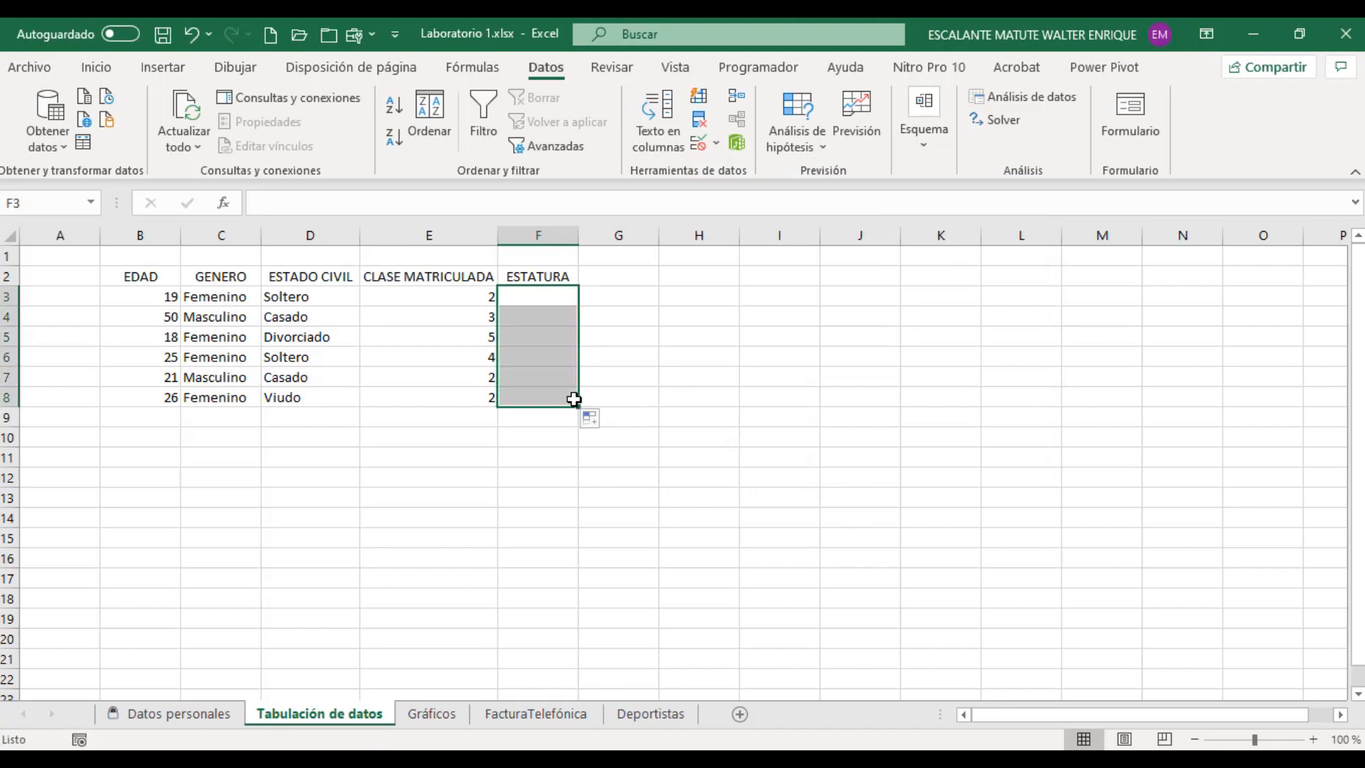
Step: Fill cells F3 to F8 under ESTATURA with 1.35, 1.5, 1.75, 1.8, 1.90 and 1.75
left_click(552, 295)
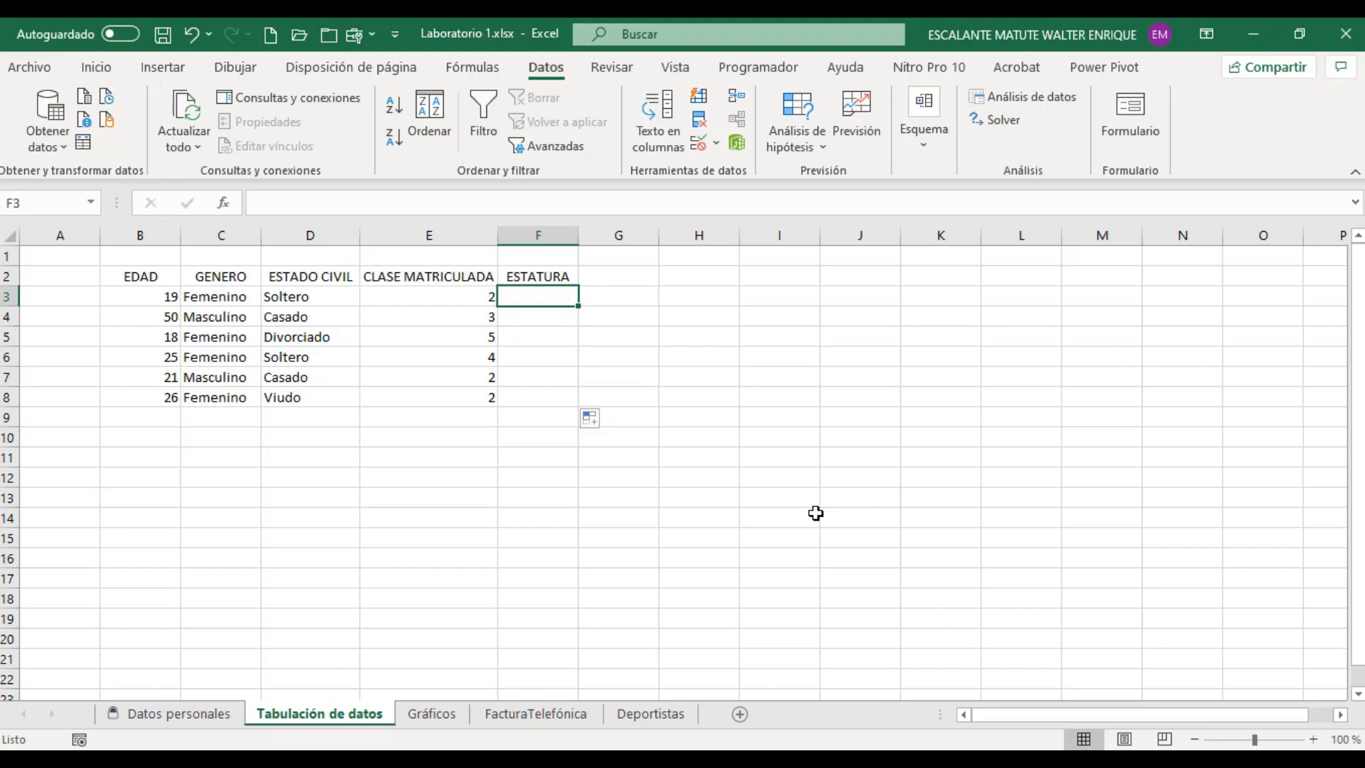
type("1.35")
key("Return")
type("1.5")
key("Return")
type("1.75")
key("Return")
type("1.8")
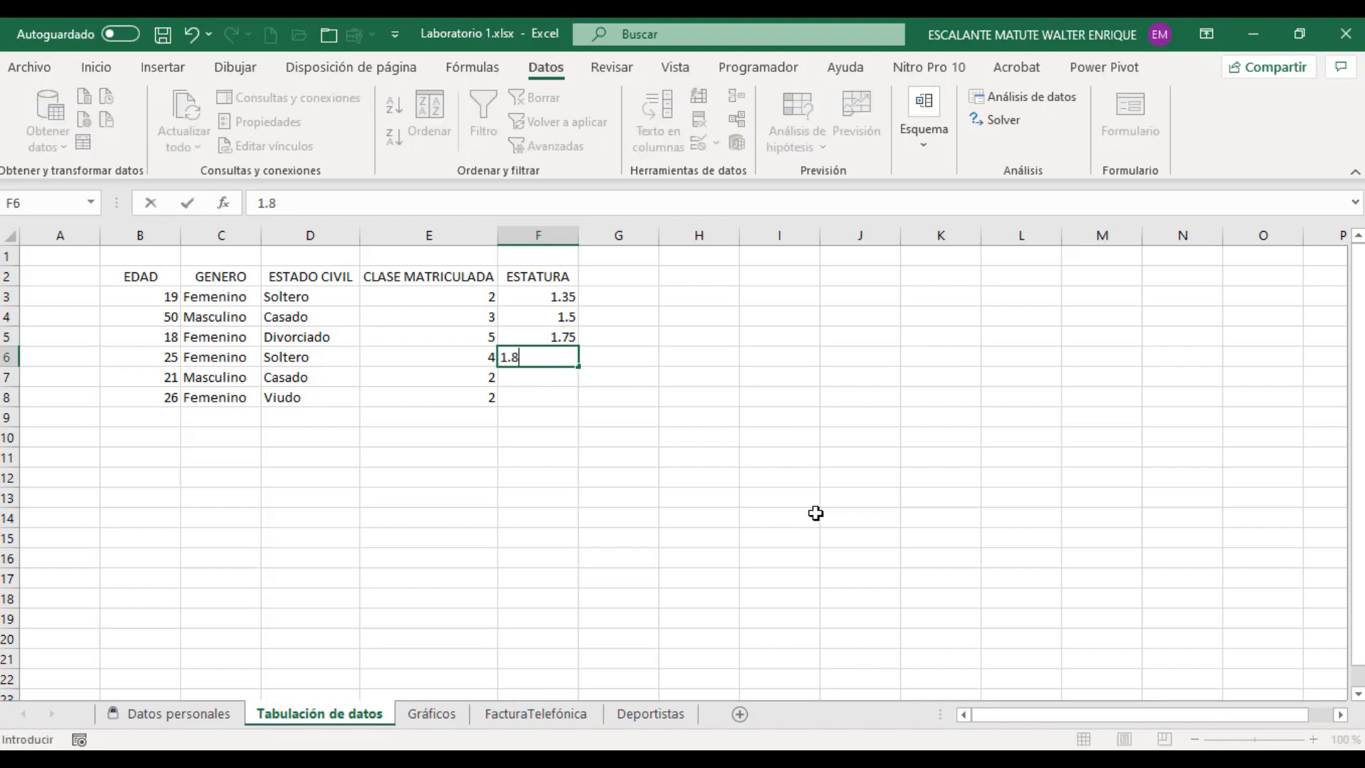
key("Return")
type("1.90")
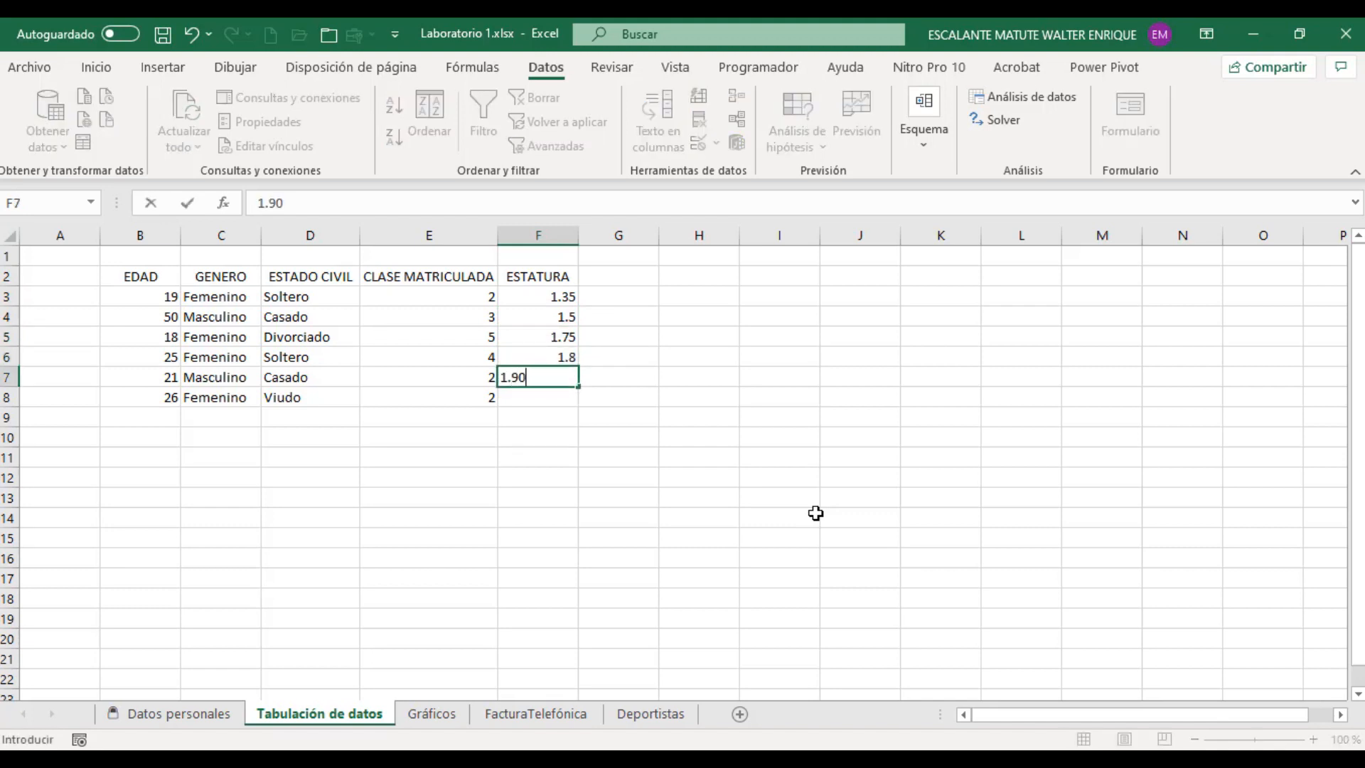
key("Return")
type("1.75")
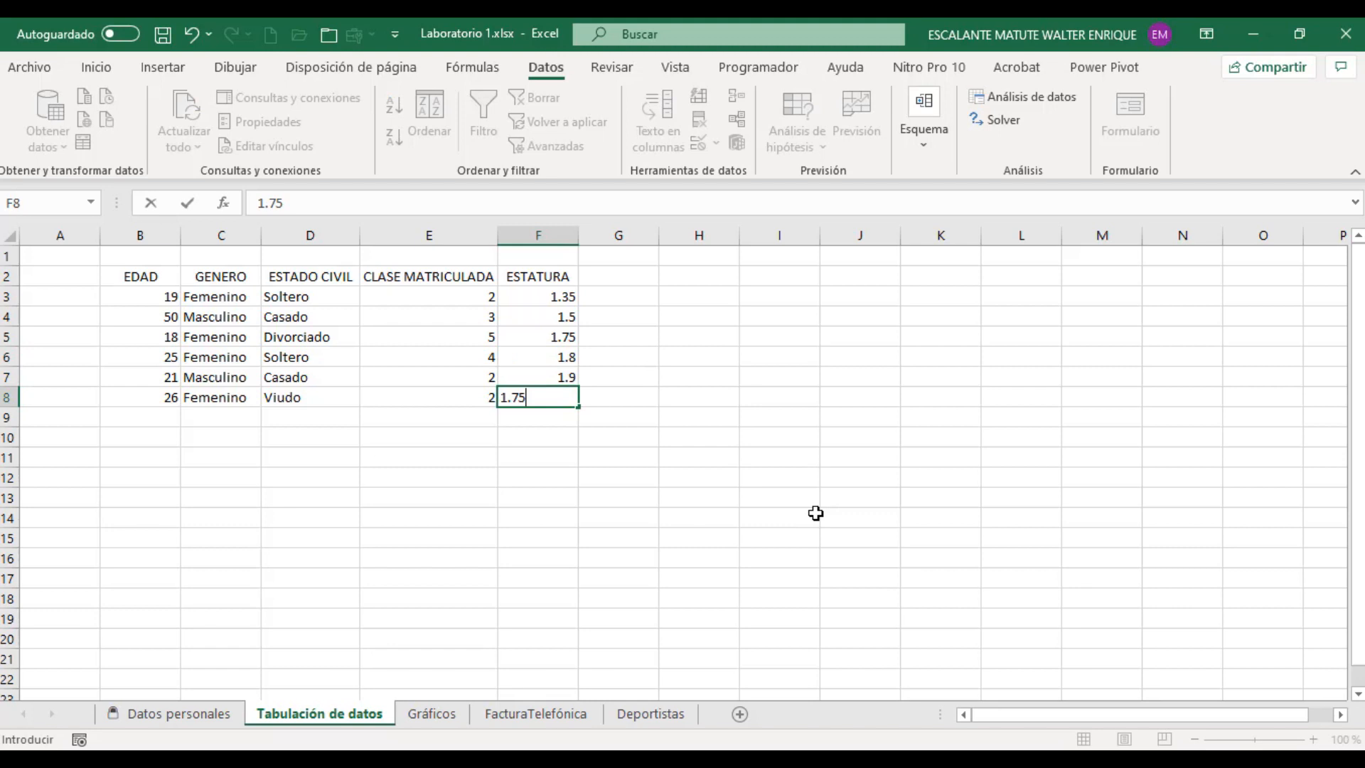
key("Return")
Step: Try the out-of-range height 1.25 in cell F6 to test the ESTATURA validation
key("Up")
key("Up")
key("Up")
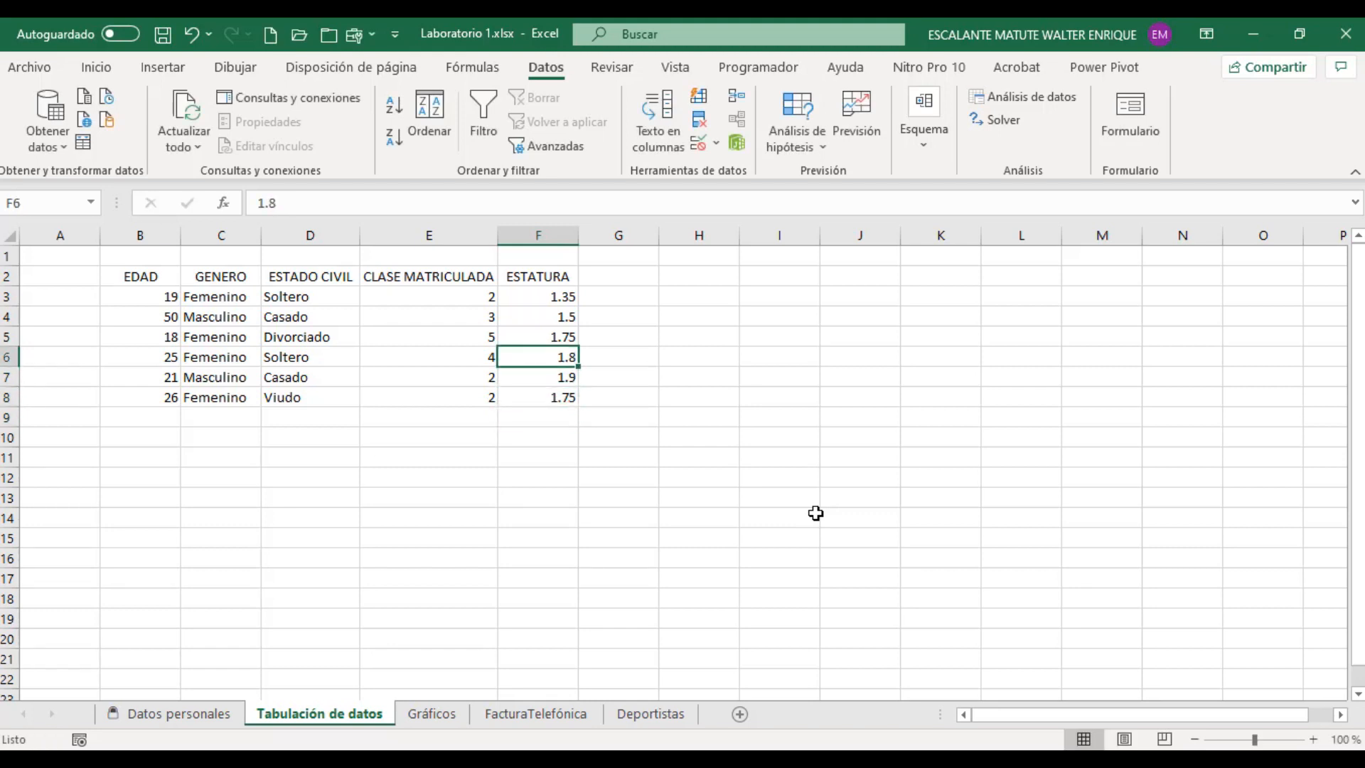
type("1.25")
key("Return")
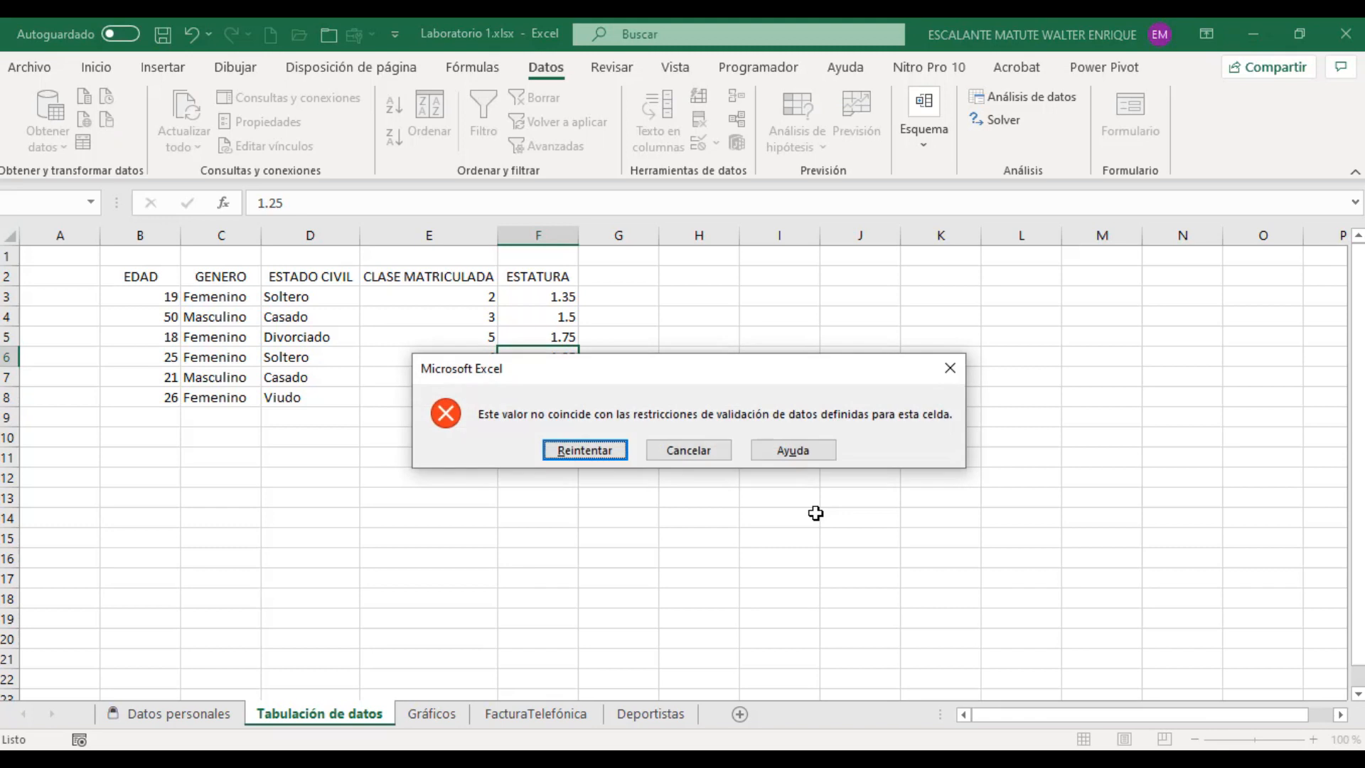
key("Return")
Step: Test cell F6 with the out-of-range height 2.6 and set the cell to 1.52
type("2.")
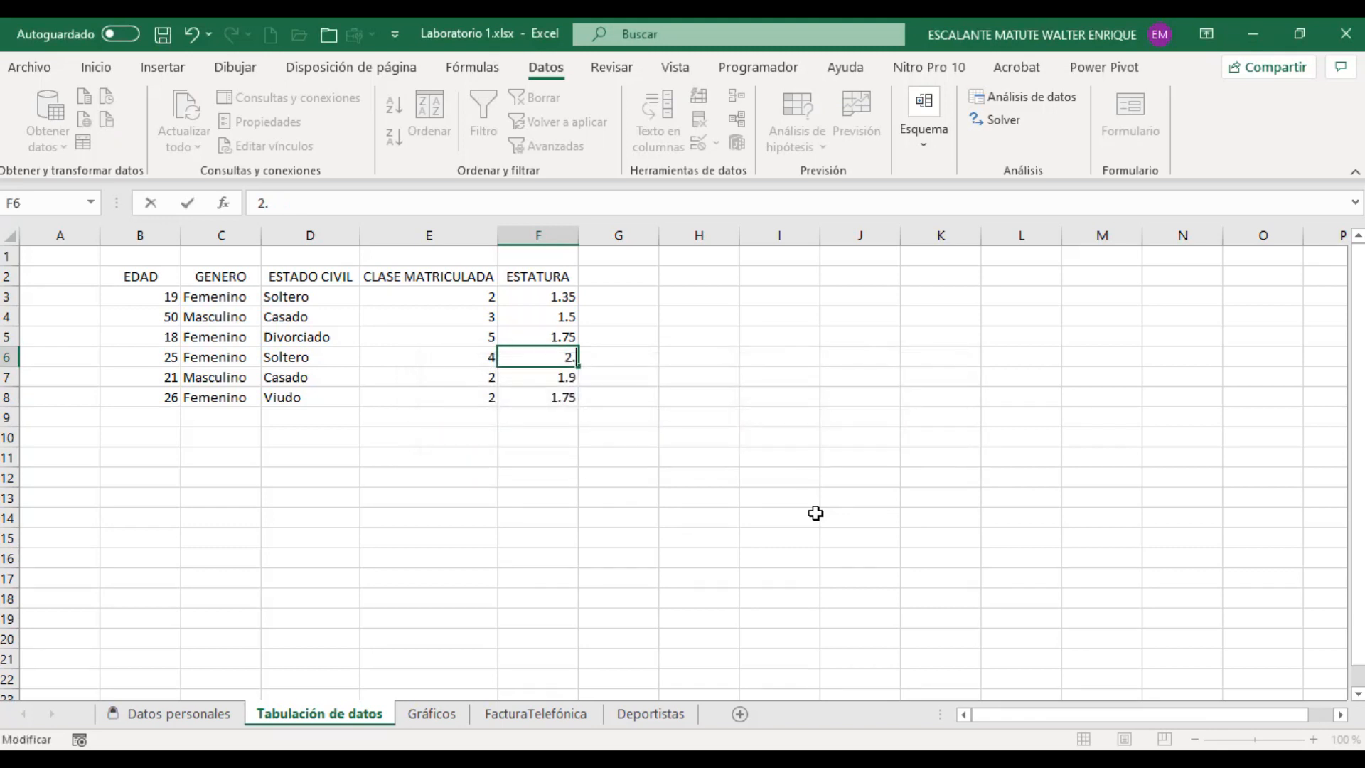
type("6")
key("Return")
key("Return")
type("1.52")
key("Return")
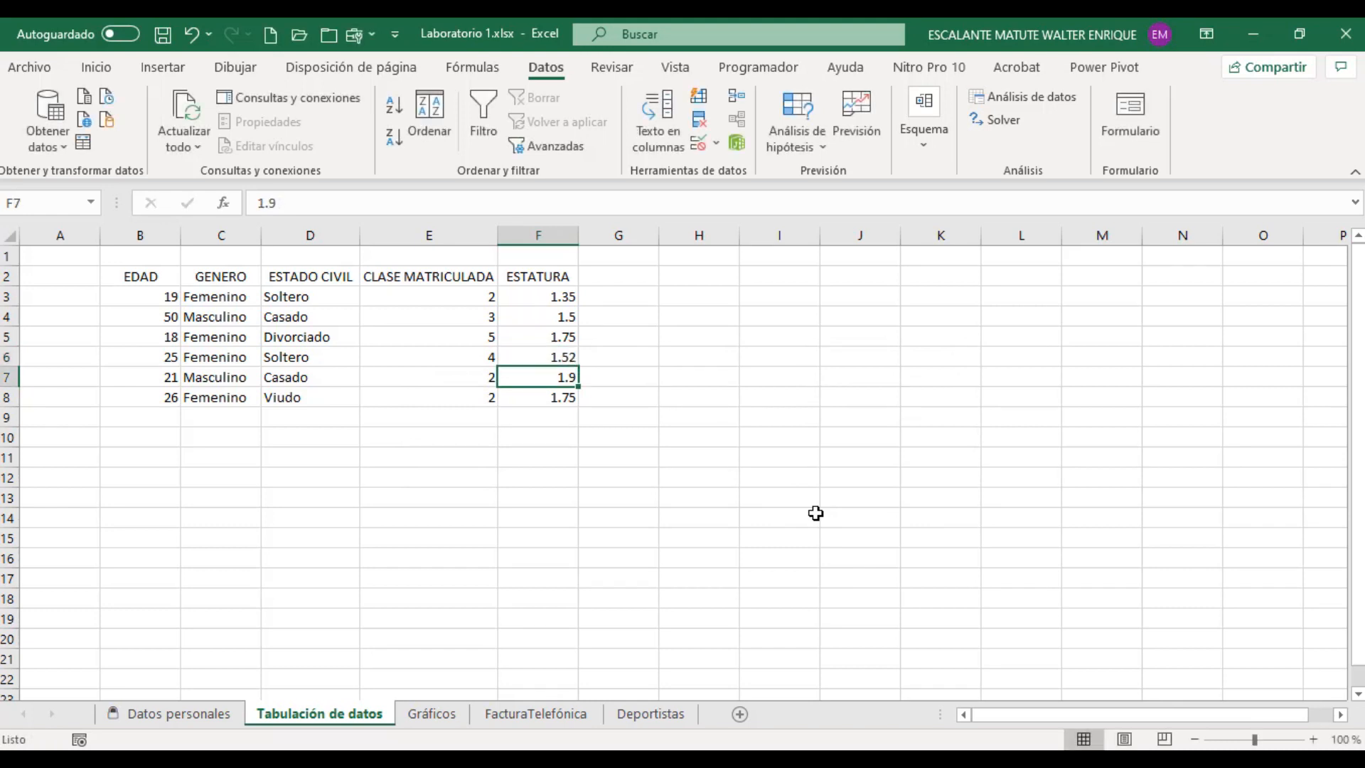